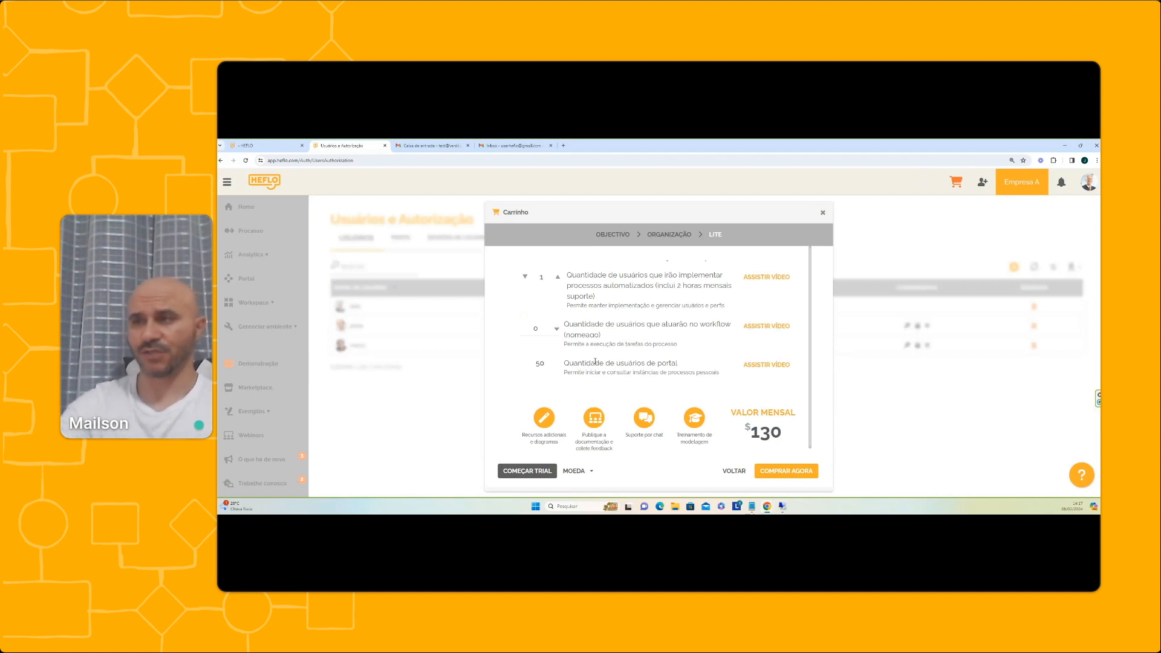
# Raise the LITE plan to 5 implementing users at 650 per month and start the purchase
pyautogui.click(558, 278)
pyautogui.click(558, 277)
pyautogui.click(558, 277)
pyautogui.click(558, 278)
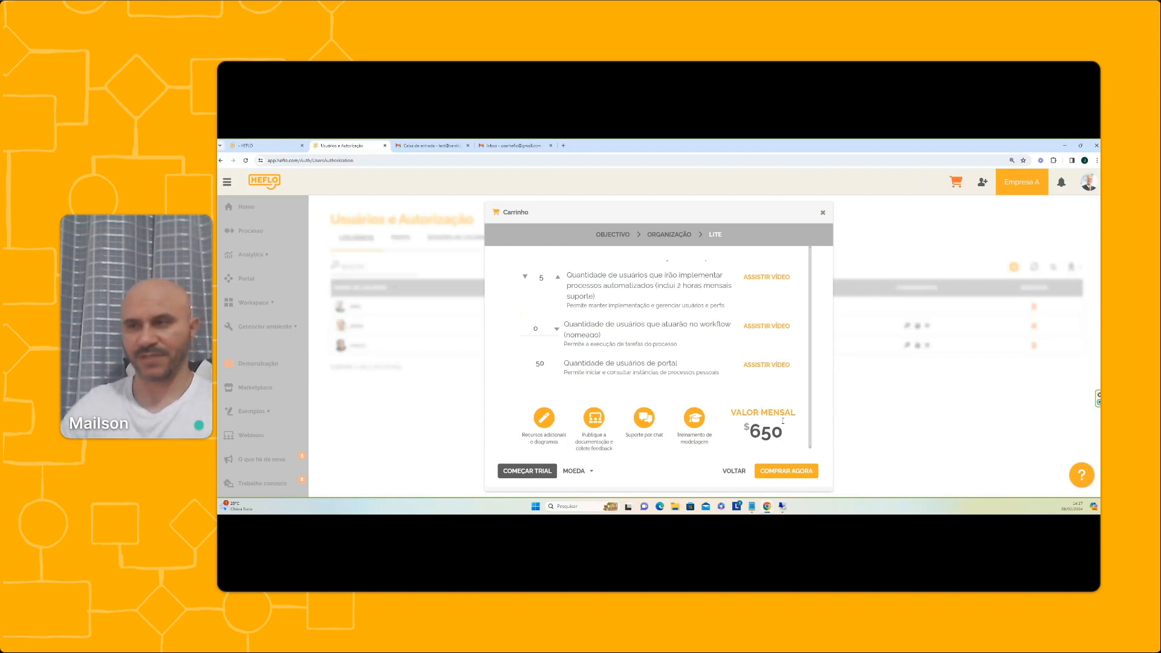
pyautogui.click(800, 472)
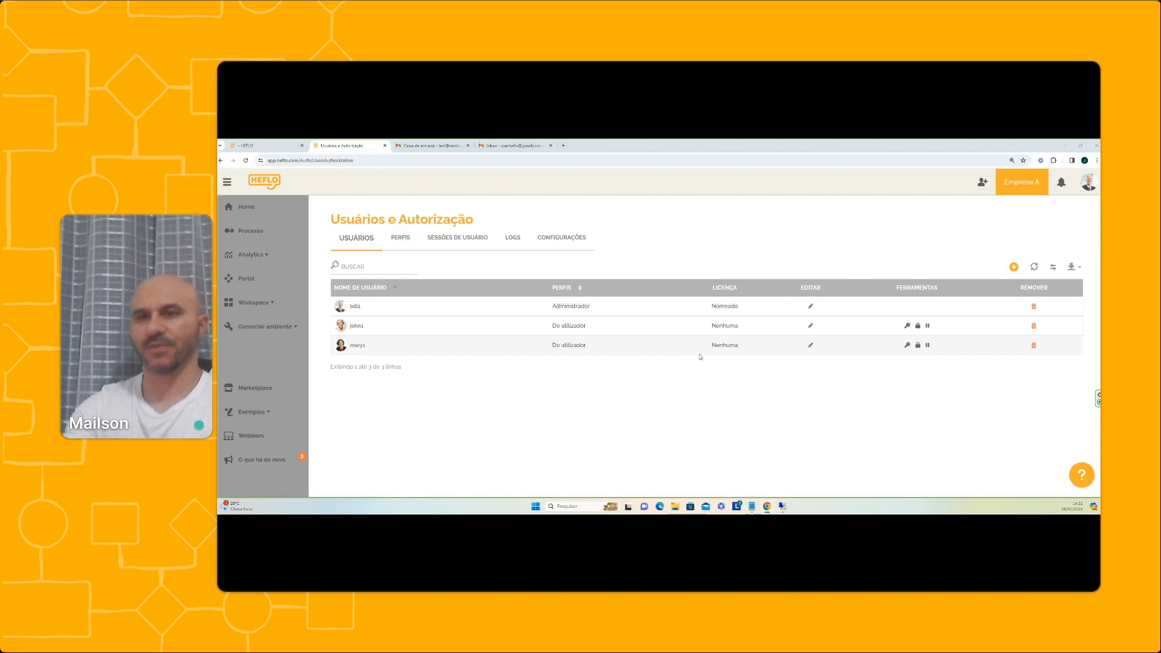
pyautogui.click(283, 326)
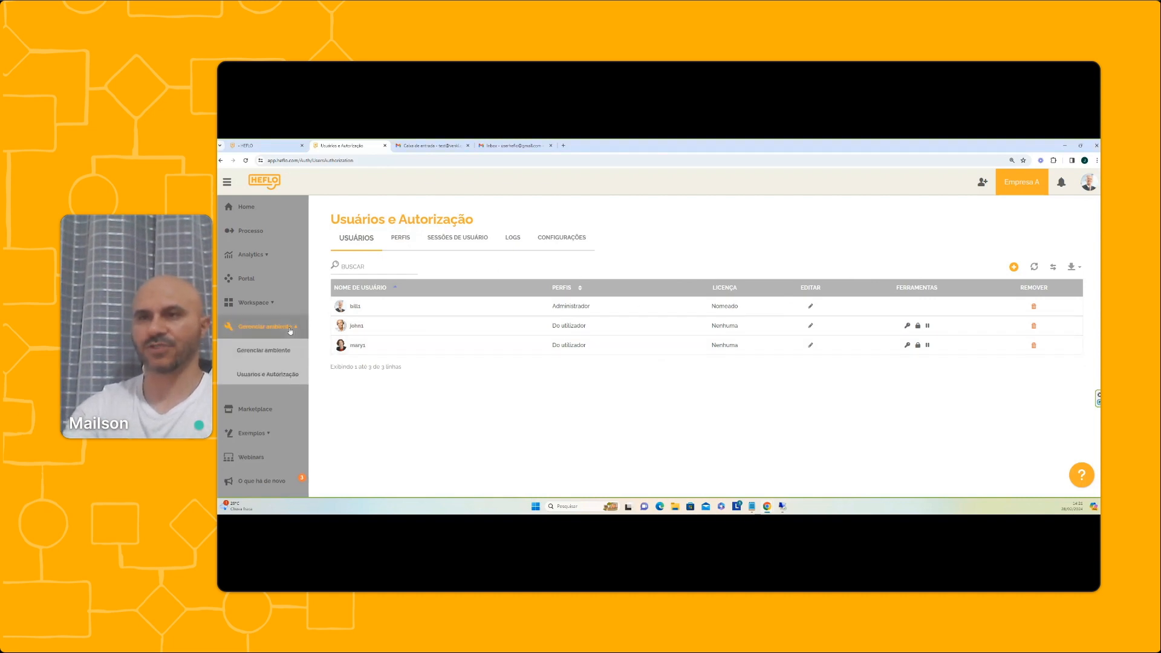
pyautogui.click(273, 377)
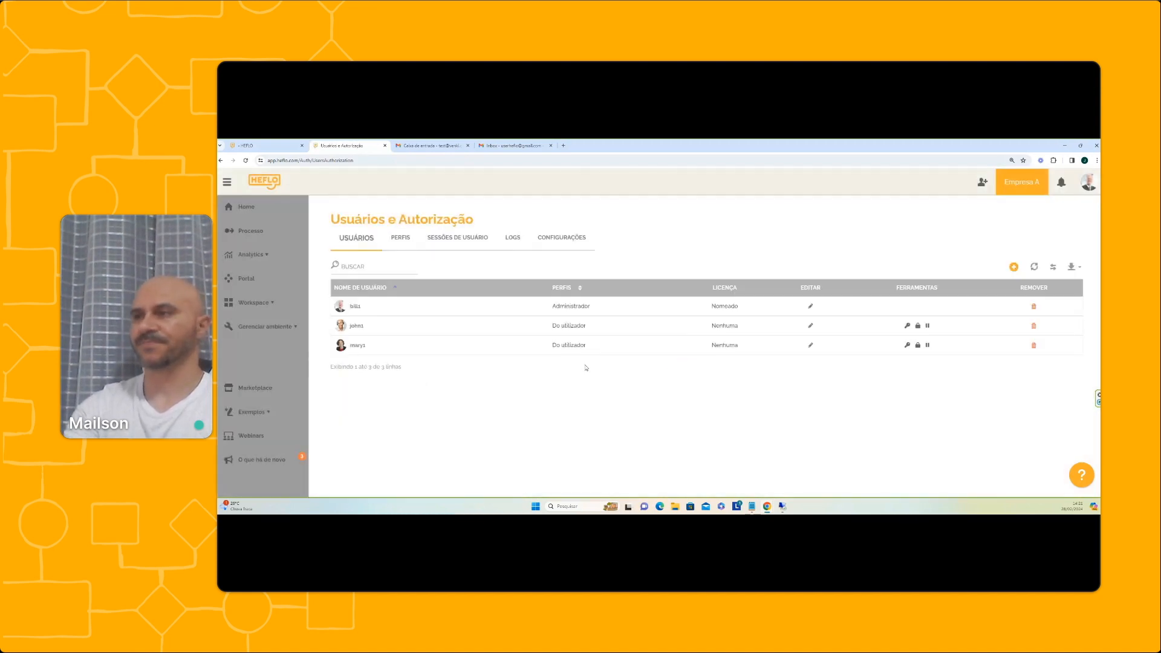
pyautogui.click(810, 327)
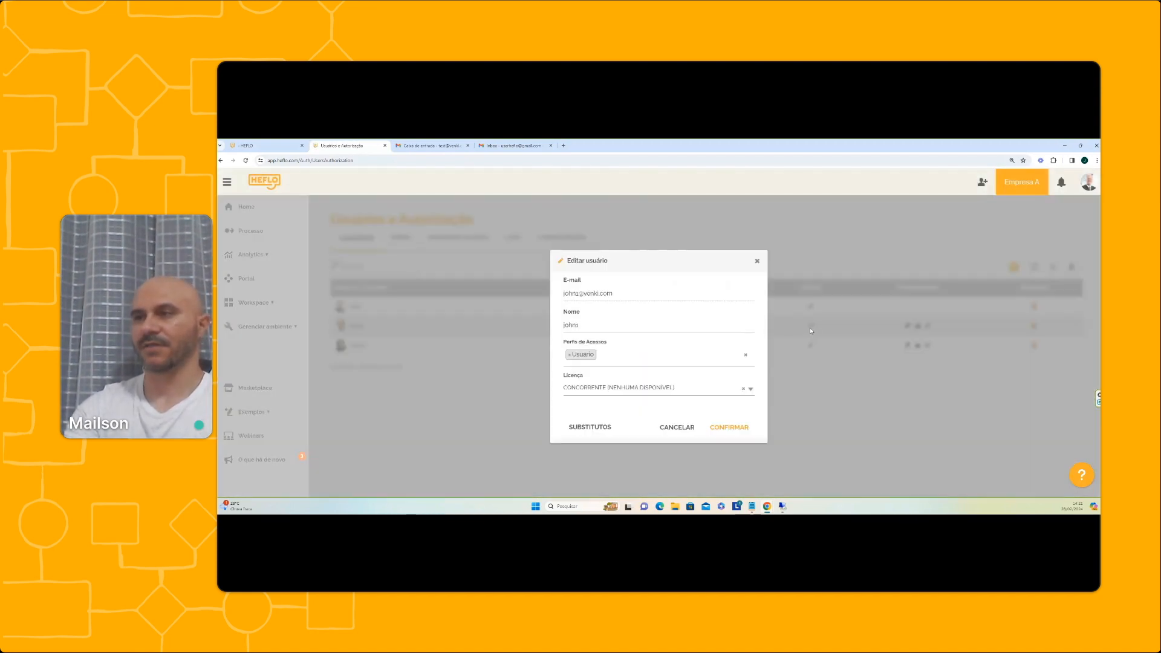
pyautogui.click(659, 388)
pyautogui.click(592, 431)
pyautogui.click(598, 403)
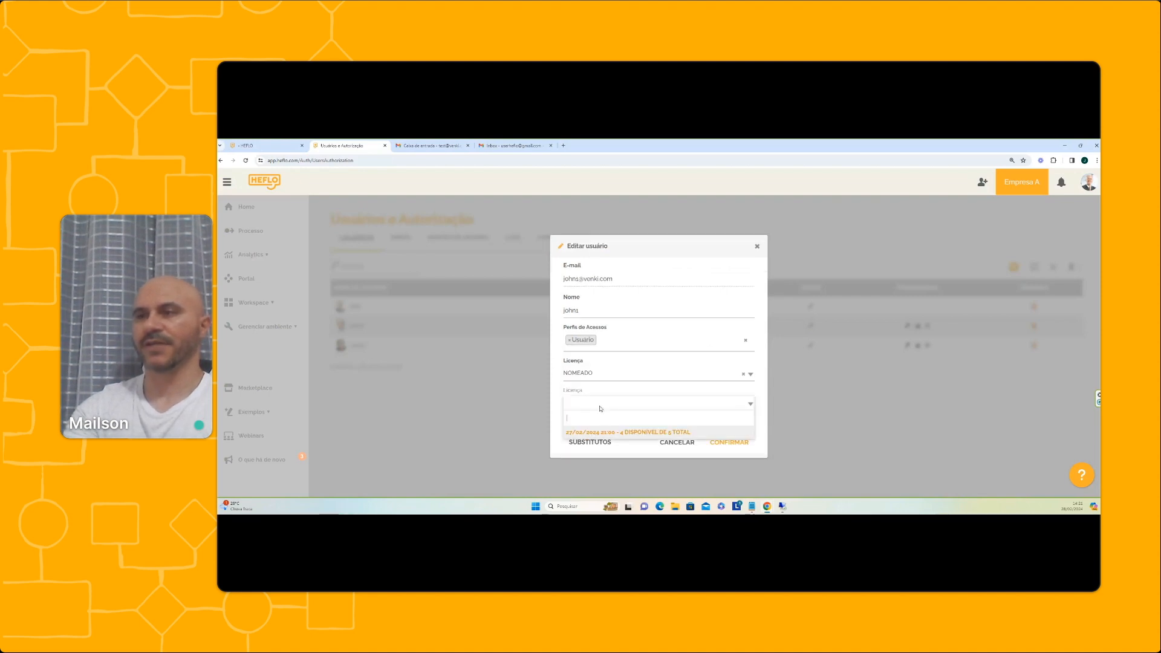
pyautogui.click(909, 366)
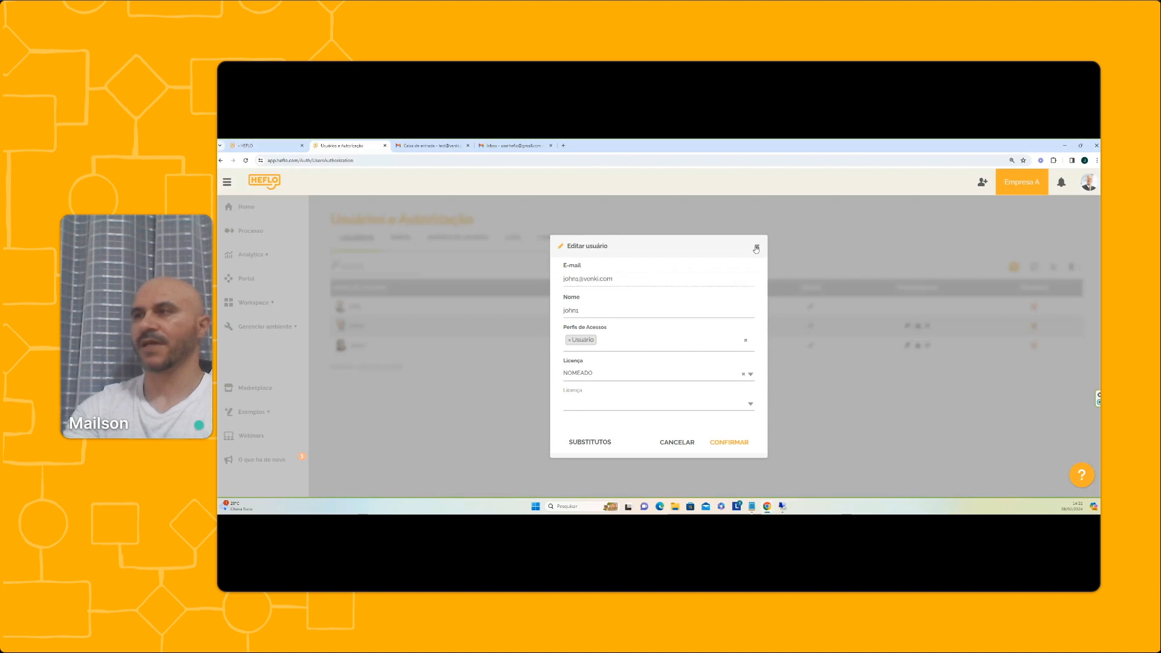
pyautogui.click(755, 248)
pyautogui.click(280, 327)
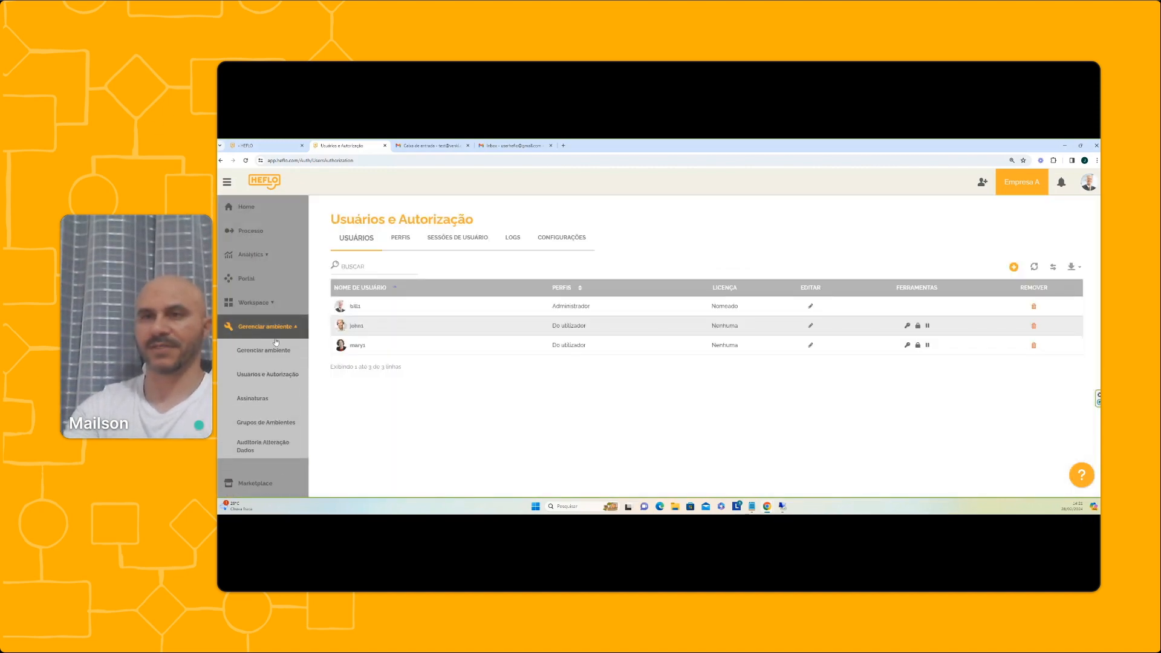
# Assign a named licence from the subscription to the third user, bringing usage to 2 of 5
pyautogui.click(261, 399)
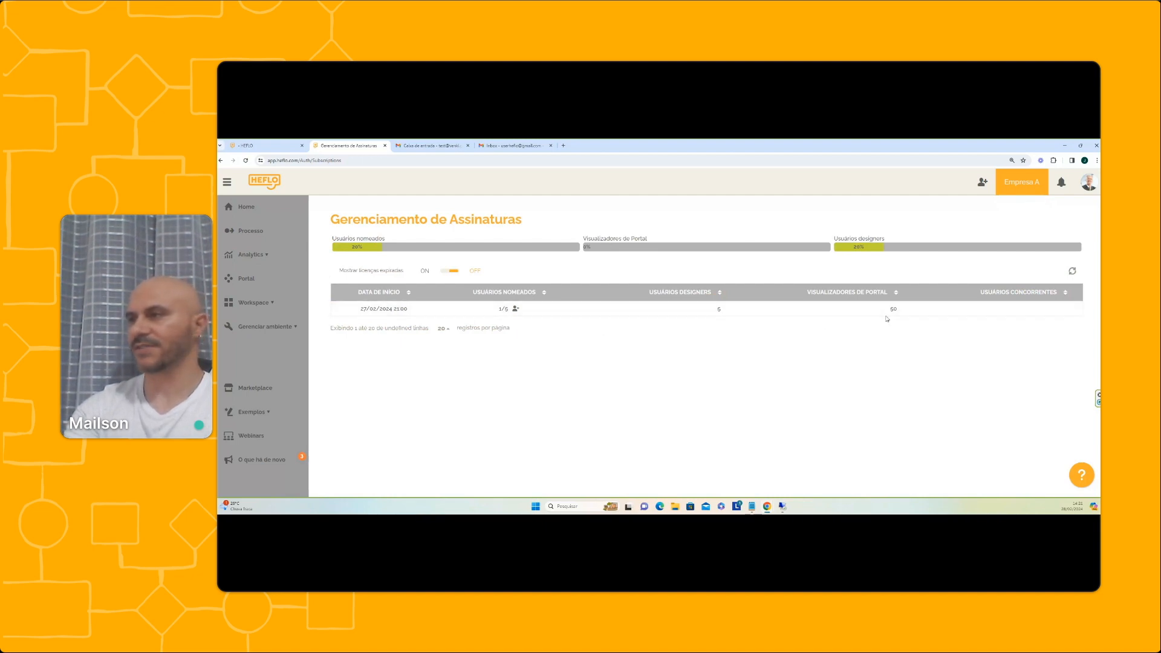
pyautogui.click(517, 312)
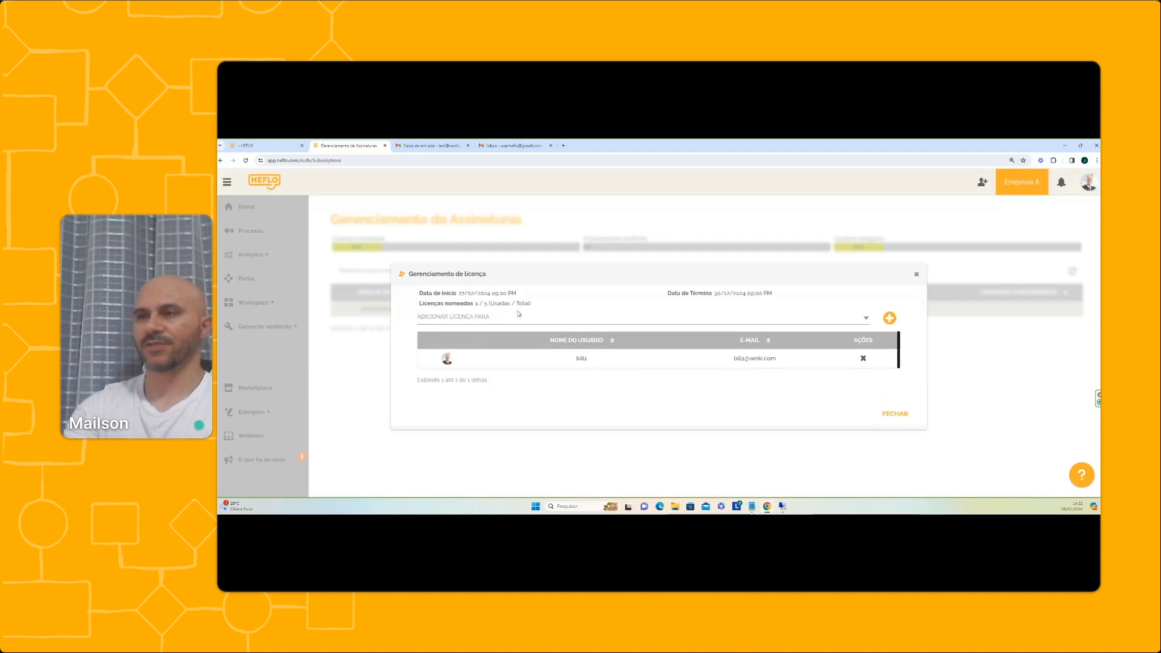
pyautogui.click(525, 320)
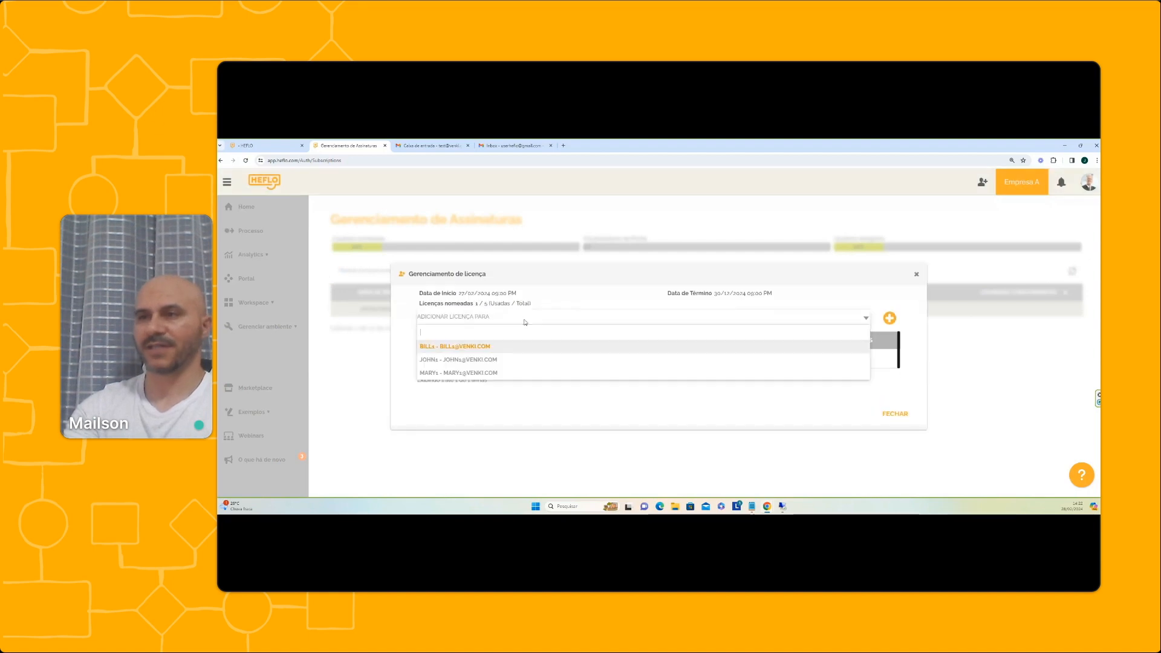
pyautogui.click(478, 372)
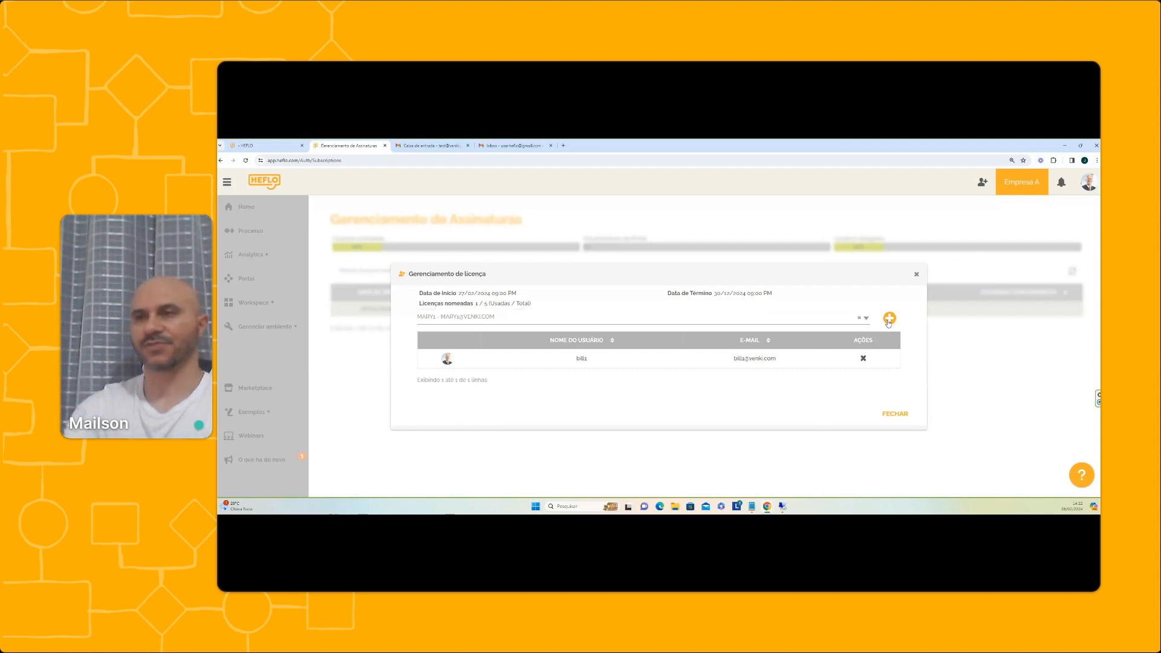
pyautogui.click(889, 318)
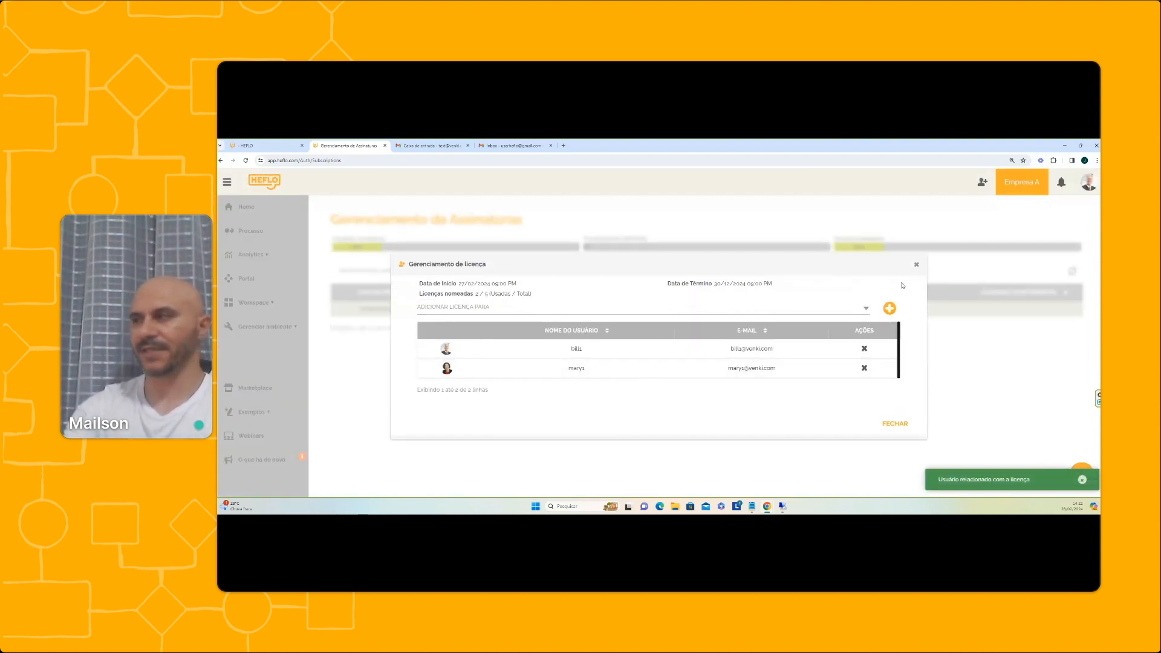
pyautogui.click(916, 264)
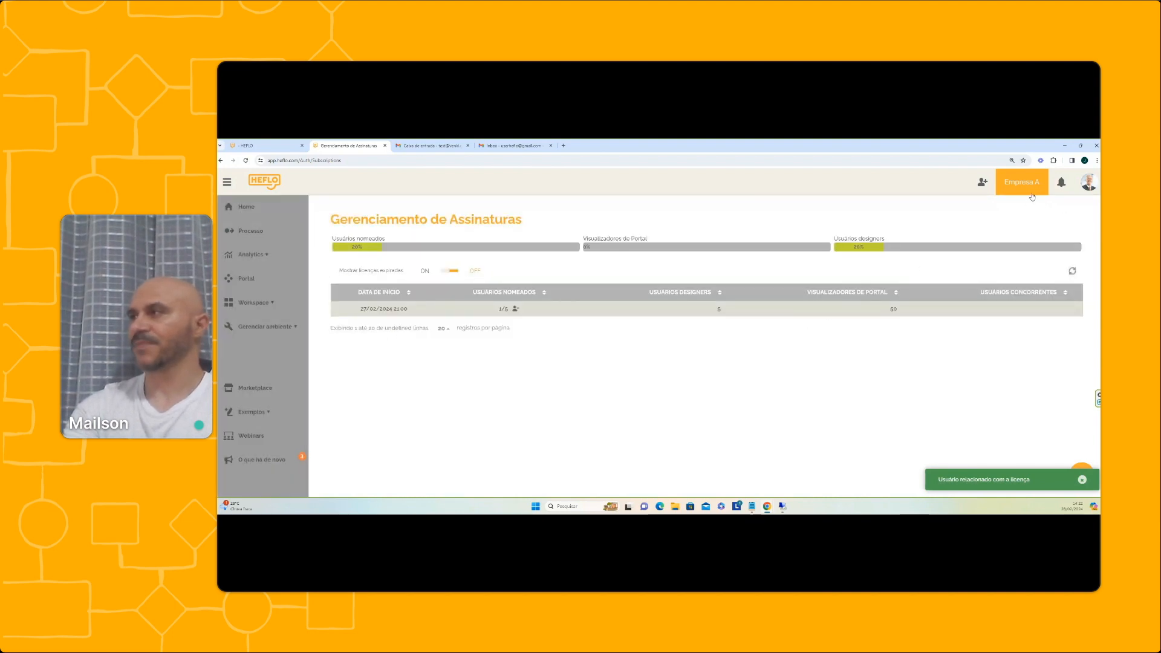
# Sign out of the administrator account and enter the new user's e-mail and password
pyautogui.click(1087, 186)
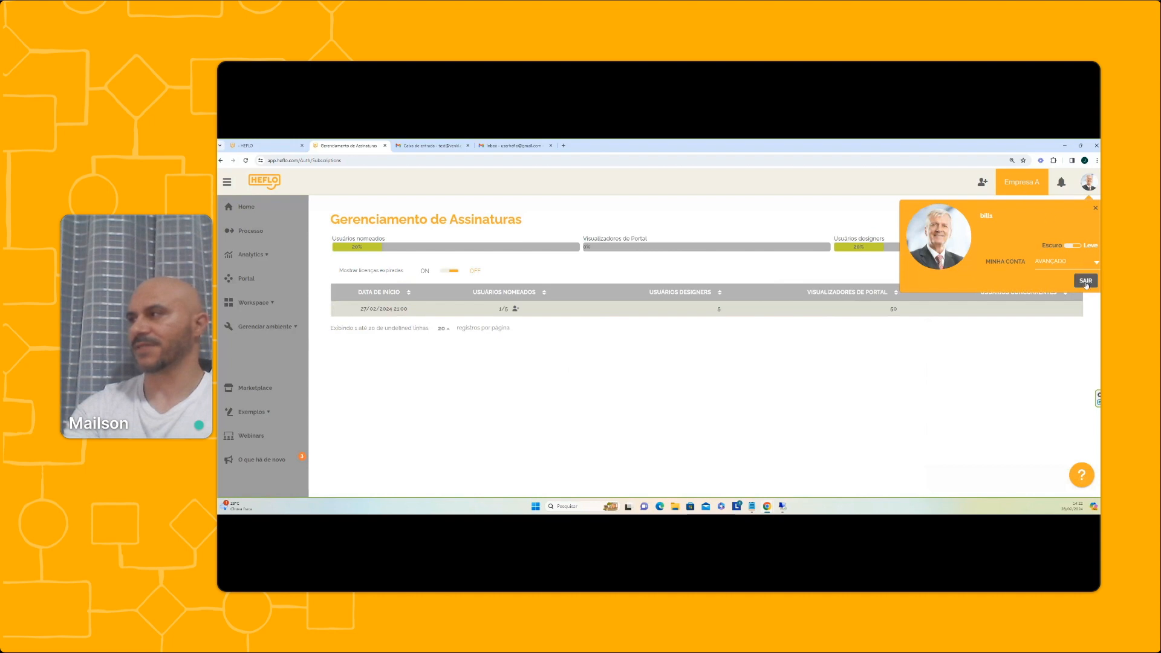
pyautogui.click(1085, 282)
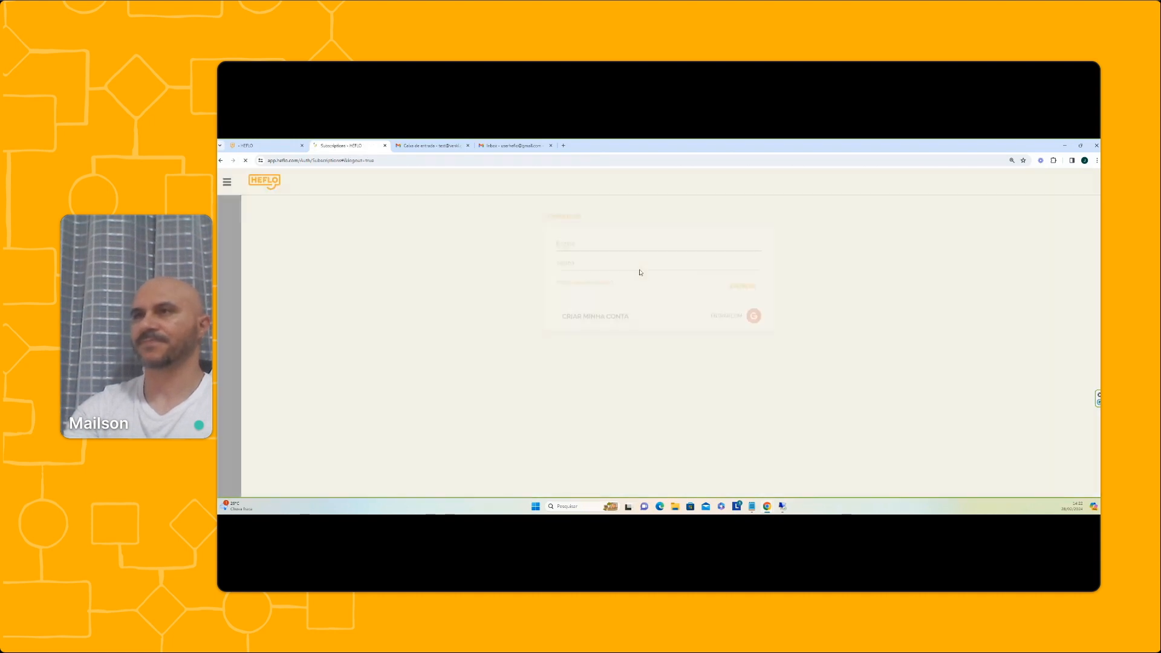
pyautogui.click(590, 292)
pyautogui.write('mar')
pyautogui.click(611, 335)
pyautogui.click(583, 310)
pyautogui.write('••••••••')
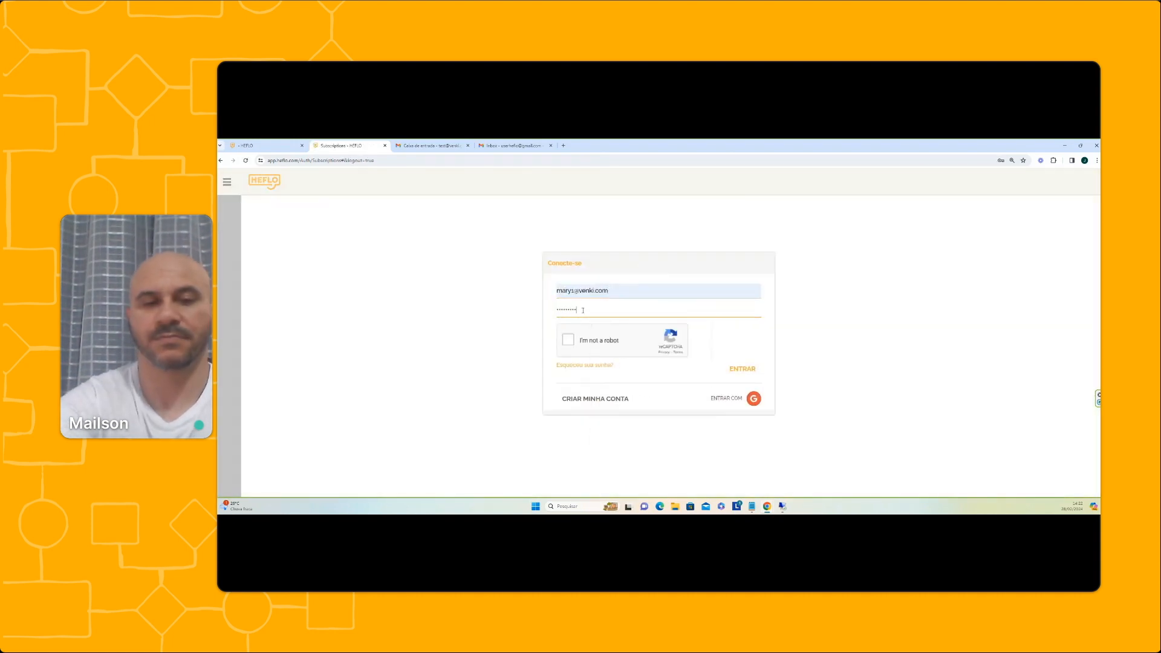
pyautogui.write('••')
# Pass the reCAPTCHA image check and sign in as the newly licensed user
pyautogui.click(567, 340)
pyautogui.click(687, 372)
pyautogui.click(687, 415)
pyautogui.click(687, 332)
pyautogui.click(728, 455)
pyautogui.click(732, 372)
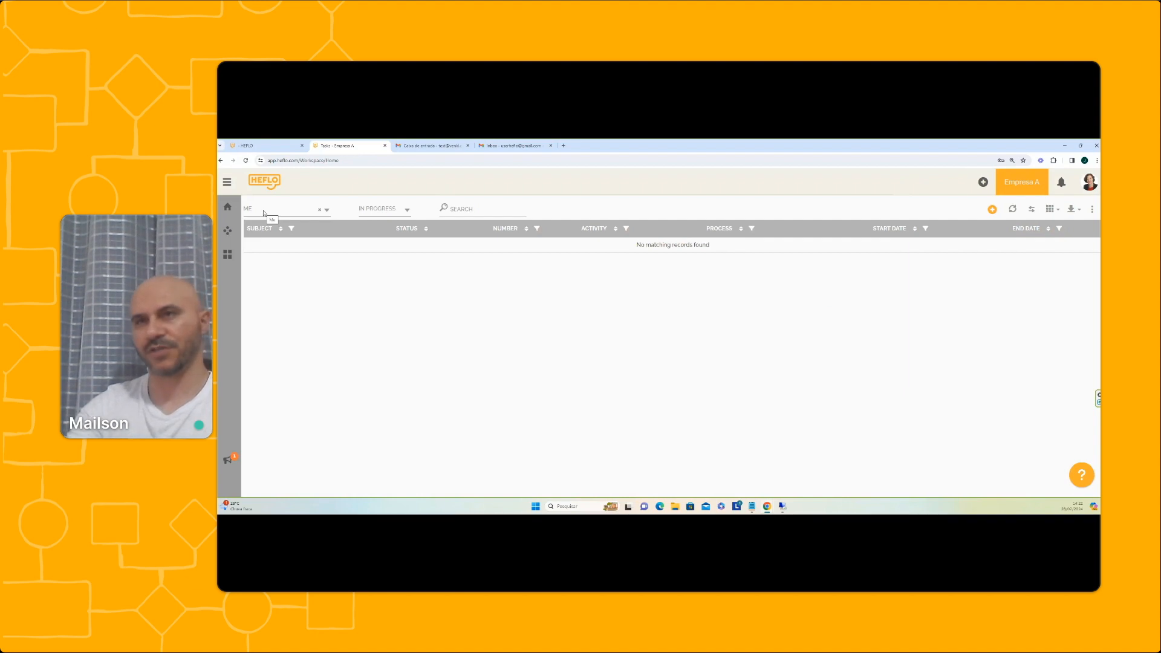
# Browse the Empresa A Workspace sections, then sign out
pyautogui.click(227, 182)
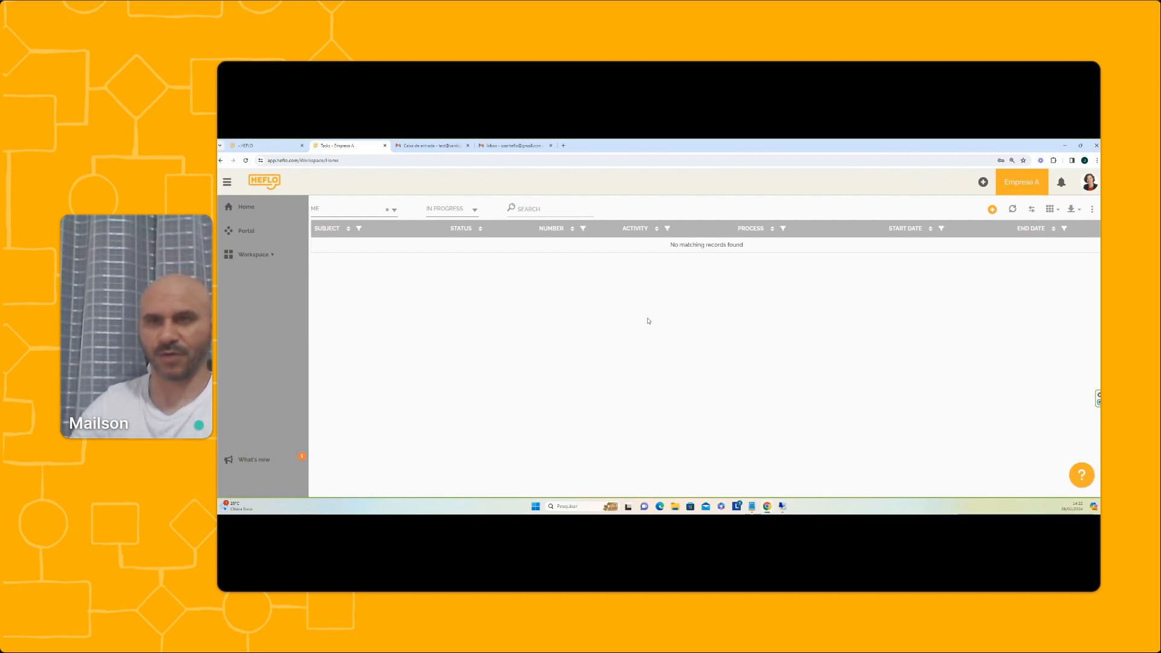
pyautogui.click(277, 256)
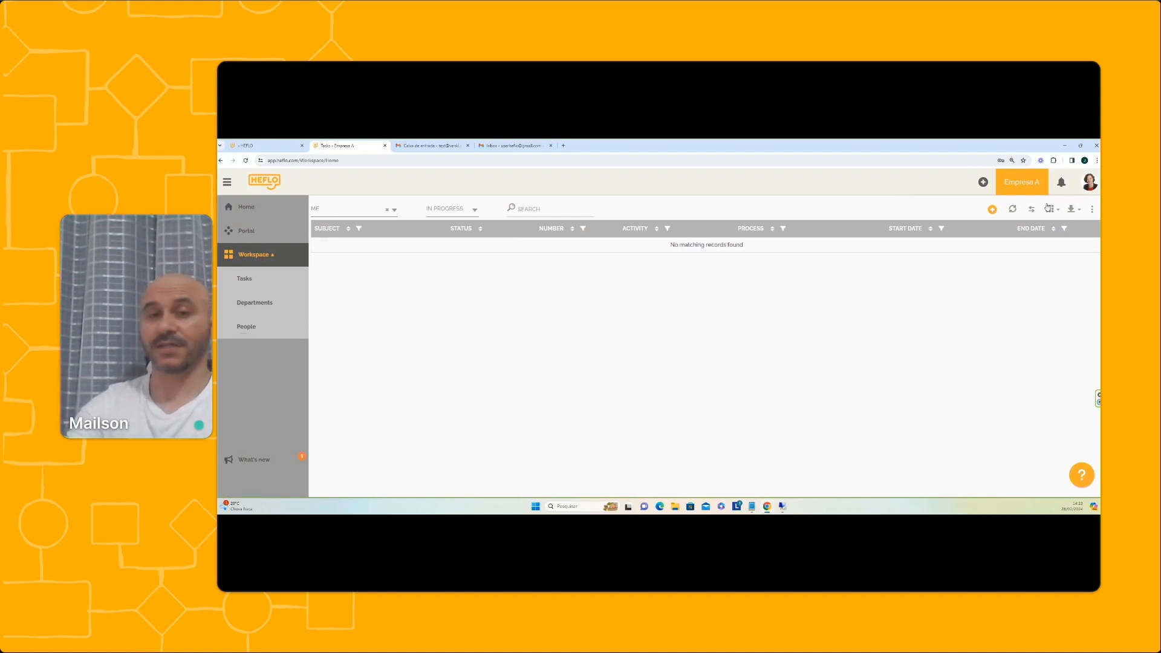
pyautogui.click(1088, 182)
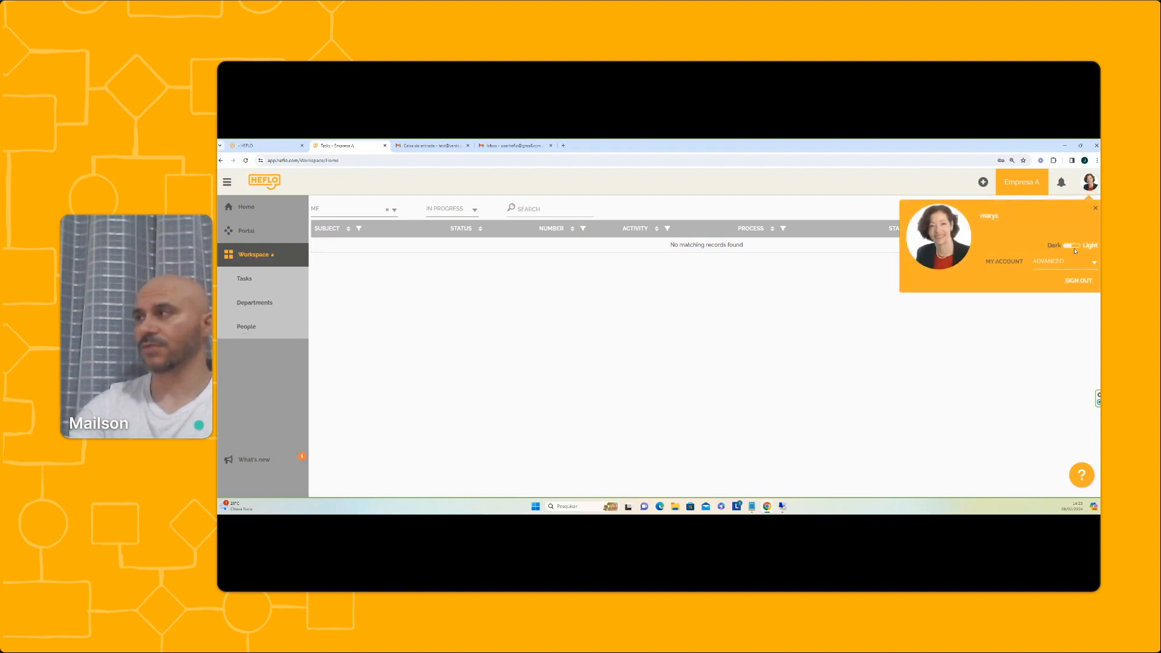
pyautogui.click(1081, 280)
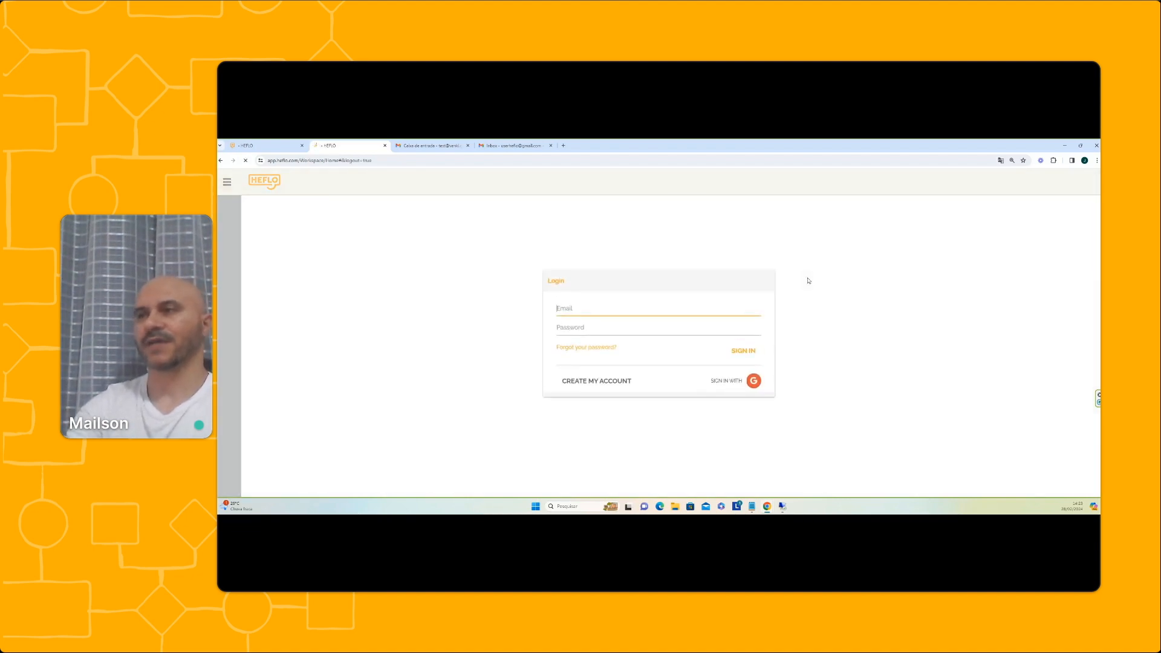
# Sign in with the second user's e-mail and password, passing the captcha
pyautogui.click(617, 289)
pyautogui.click(584, 309)
pyautogui.write('••••••••••')
pyautogui.click(568, 341)
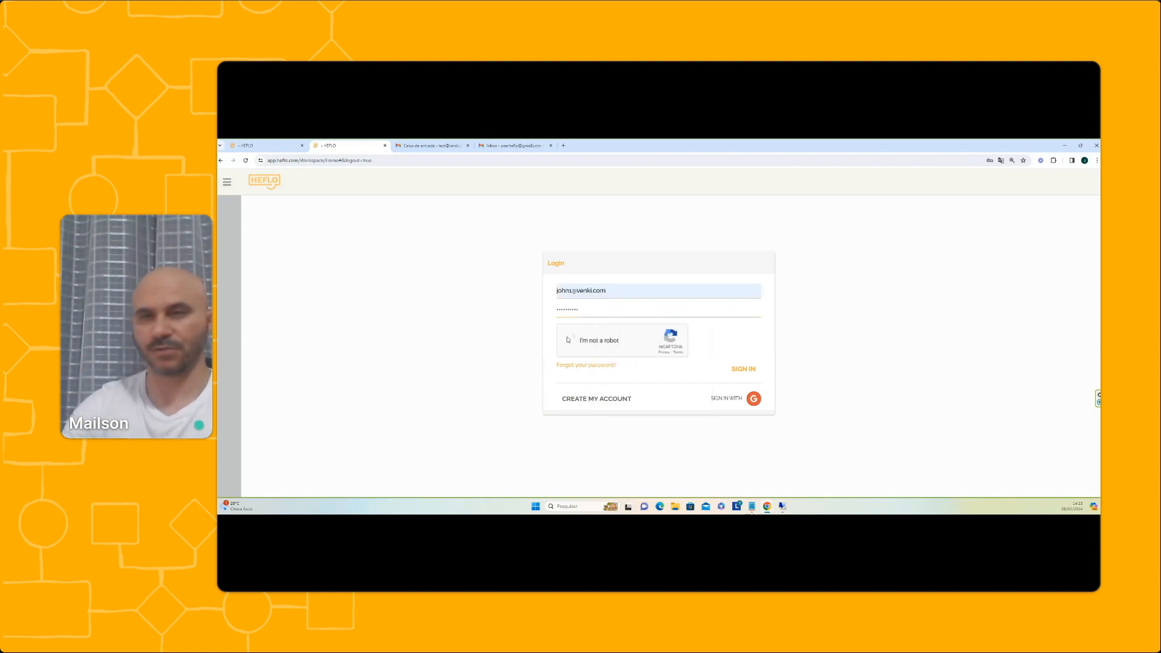
pyautogui.click(744, 370)
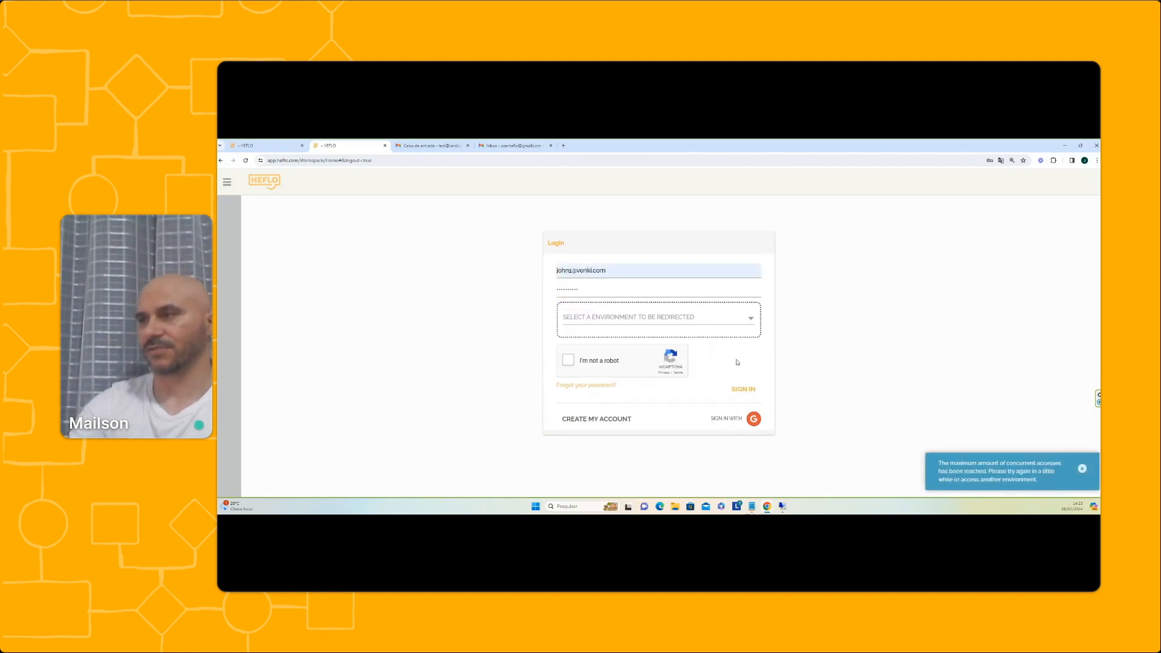
# Choose the COMPANY A environment and retry signing in
pyautogui.click(599, 317)
pyautogui.click(609, 346)
pyautogui.click(567, 361)
pyautogui.click(744, 390)
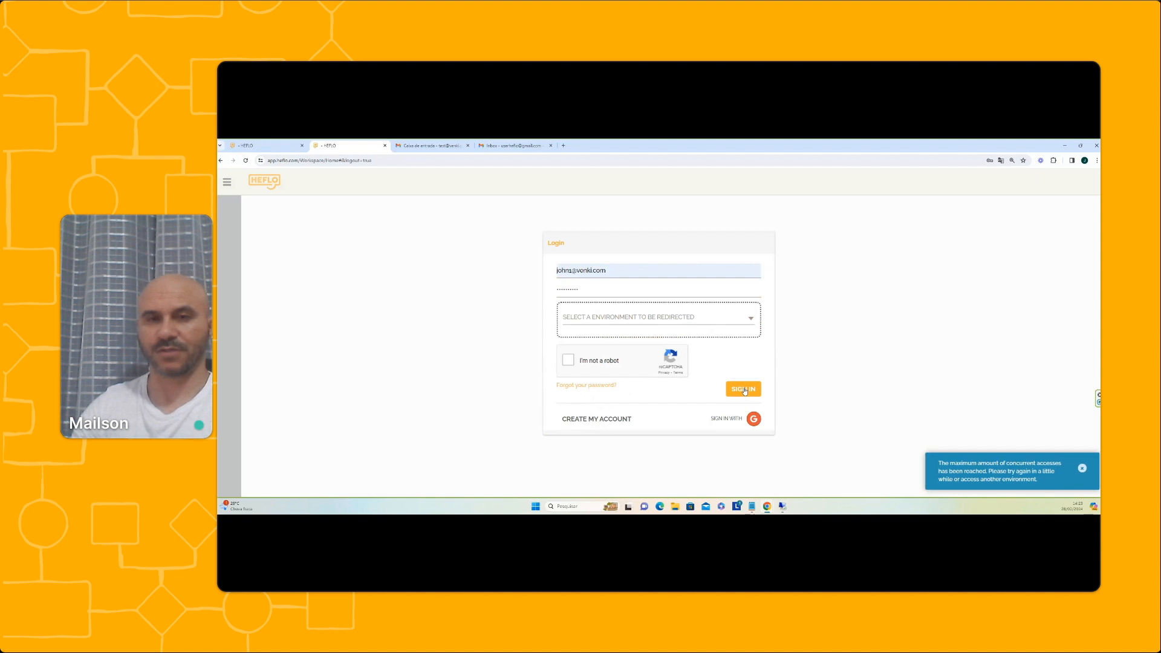
# After the concurrent-access refusal, replace the e-mail with the administrator's and sign in
pyautogui.moveTo(609, 270); pyautogui.dragTo(482, 268)
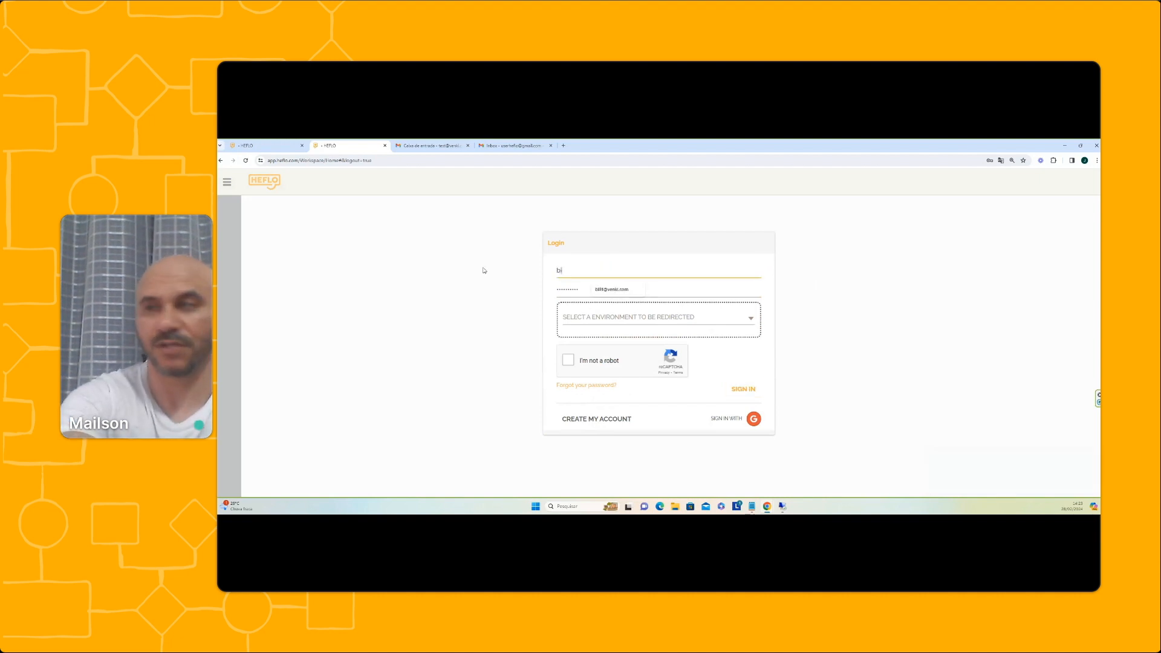
pyautogui.click(568, 360)
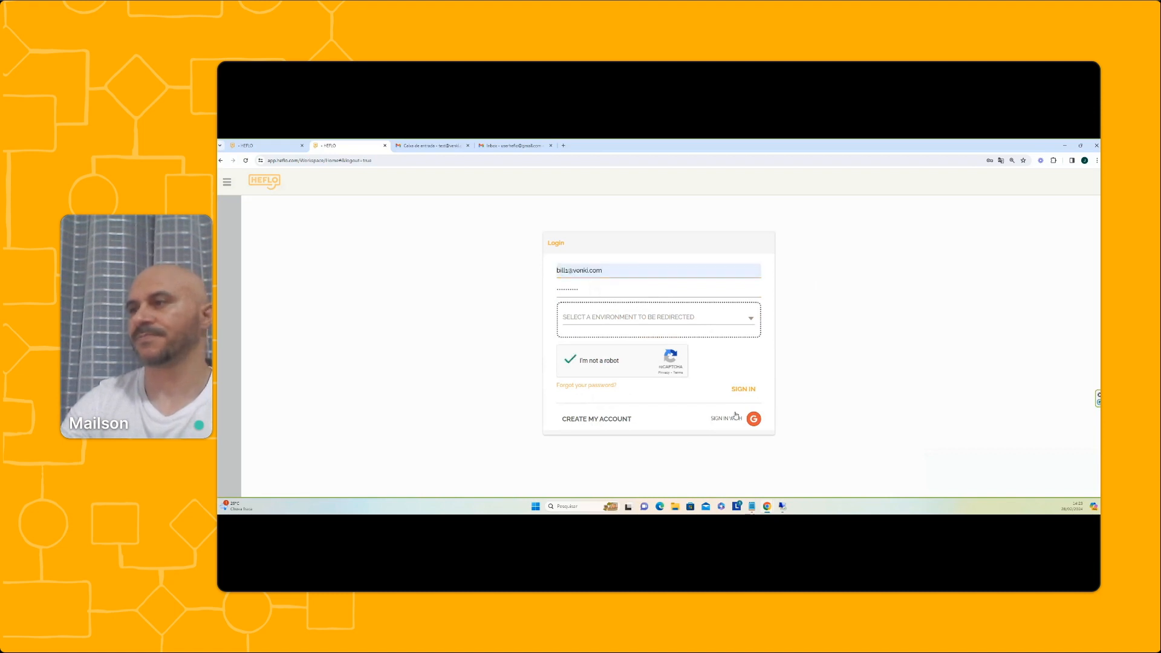
pyautogui.click(744, 389)
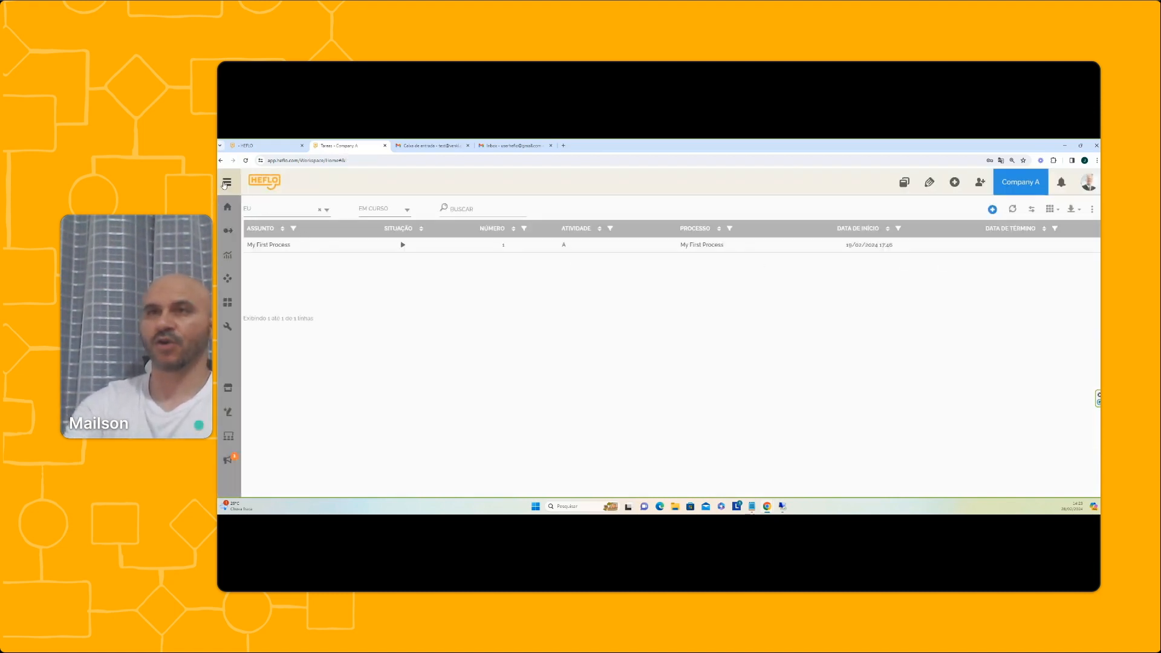
# Open the Users and Authorization page under environment management
pyautogui.moveTo(277, 307)
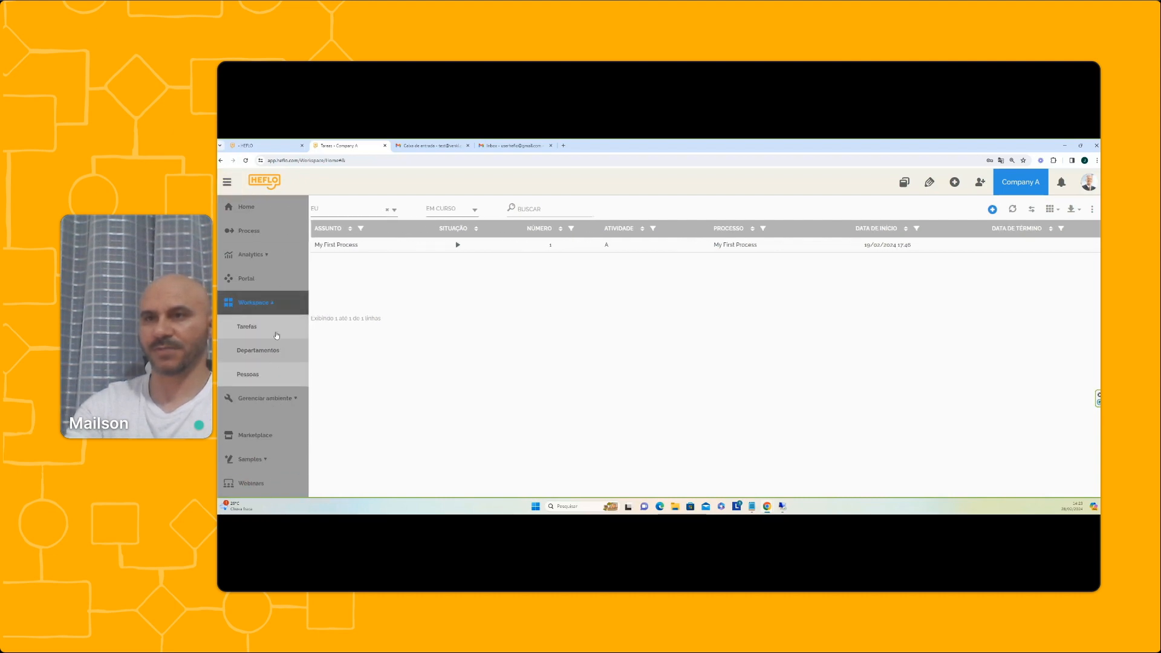
pyautogui.click(276, 306)
pyautogui.click(283, 331)
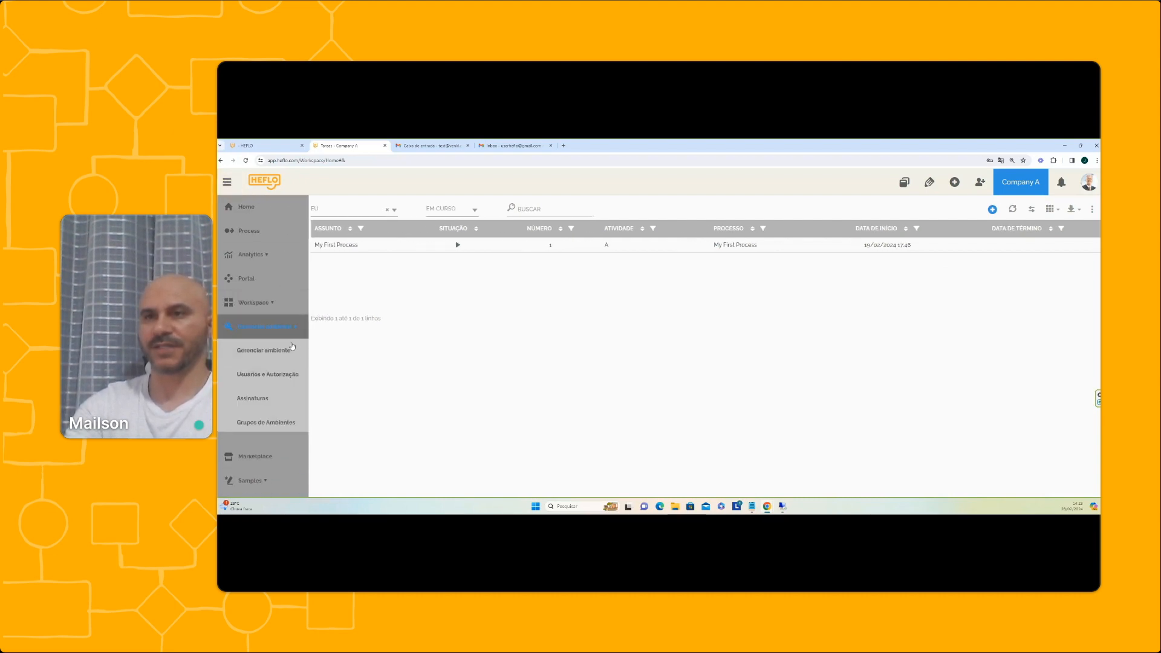
pyautogui.click(283, 376)
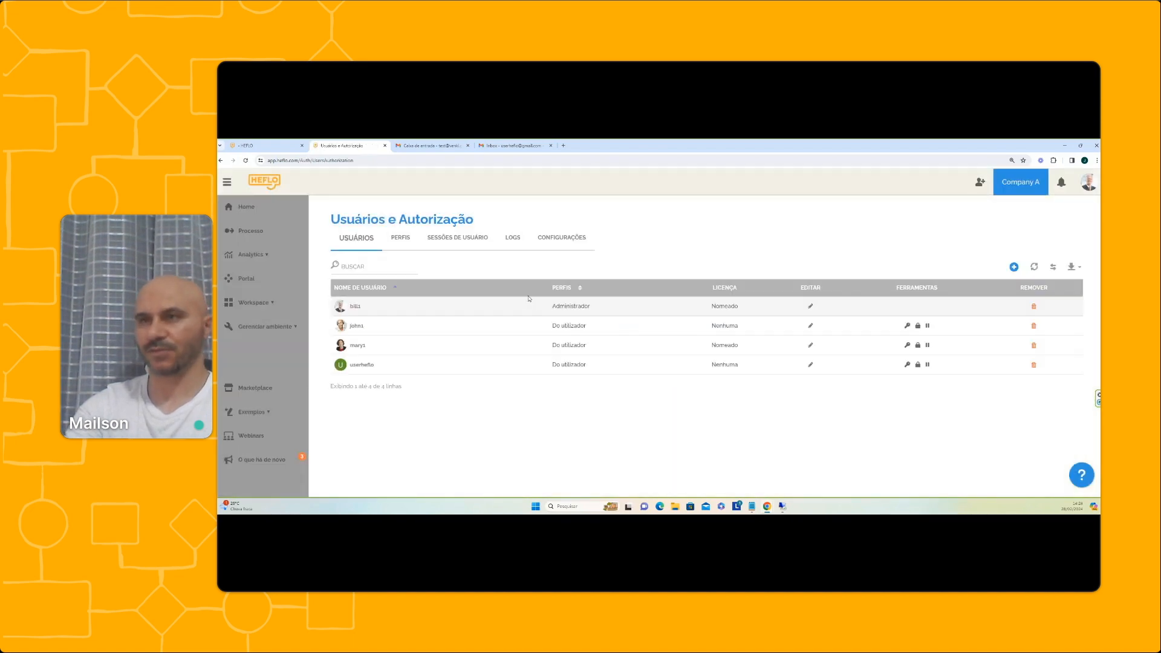
# Give the second user a NOMEADO licence from the 19/02/2024 package, then switch to Empresa A
pyautogui.click(417, 326)
pyautogui.click(674, 392)
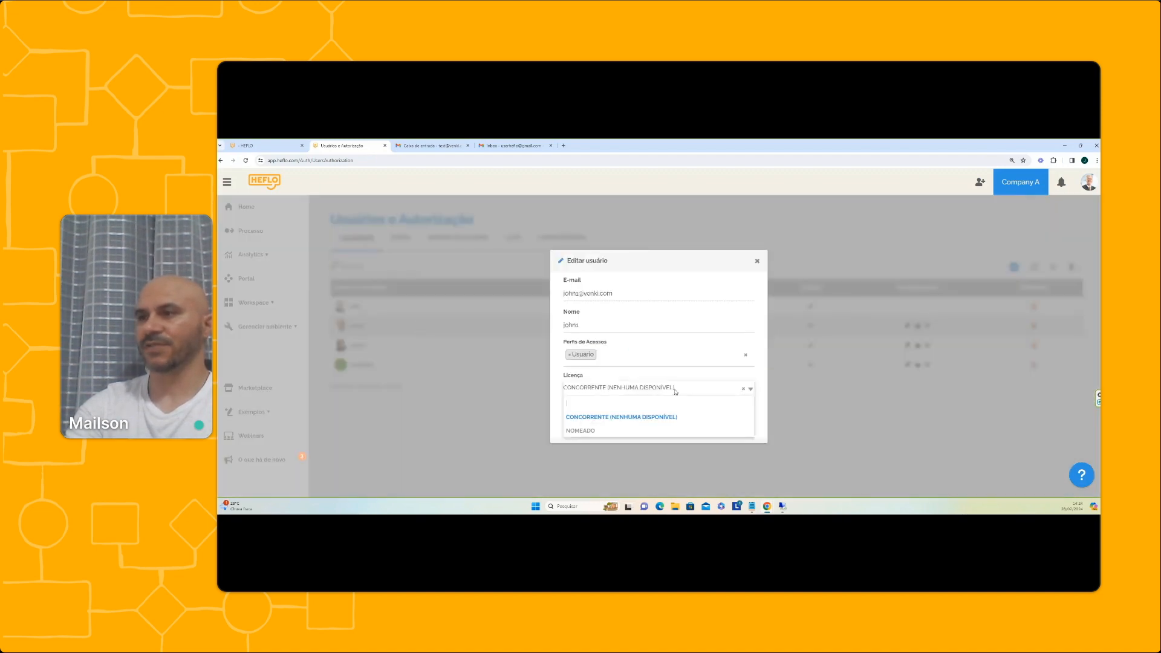
pyautogui.click(626, 429)
pyautogui.click(626, 411)
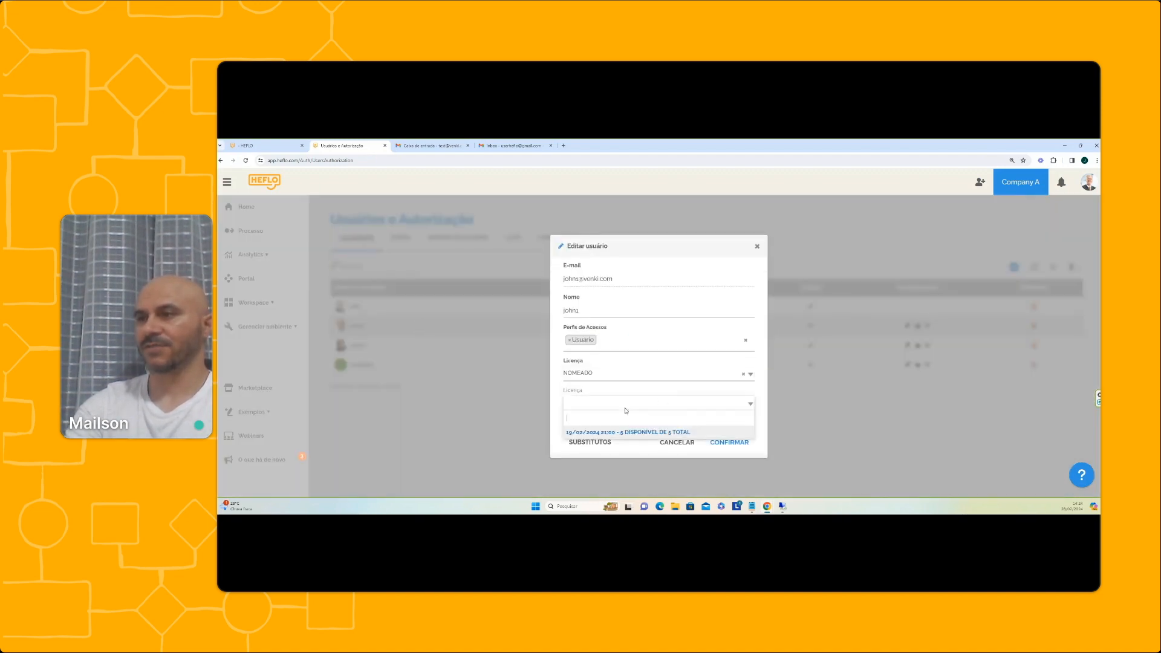
pyautogui.click(630, 431)
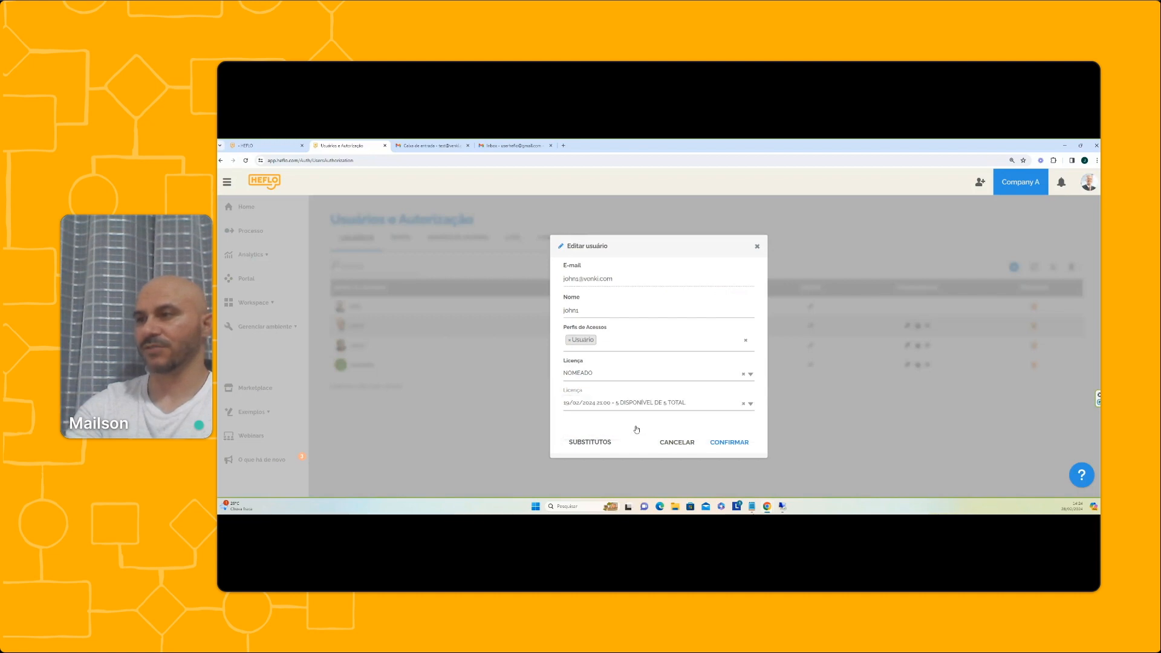
pyautogui.click(725, 444)
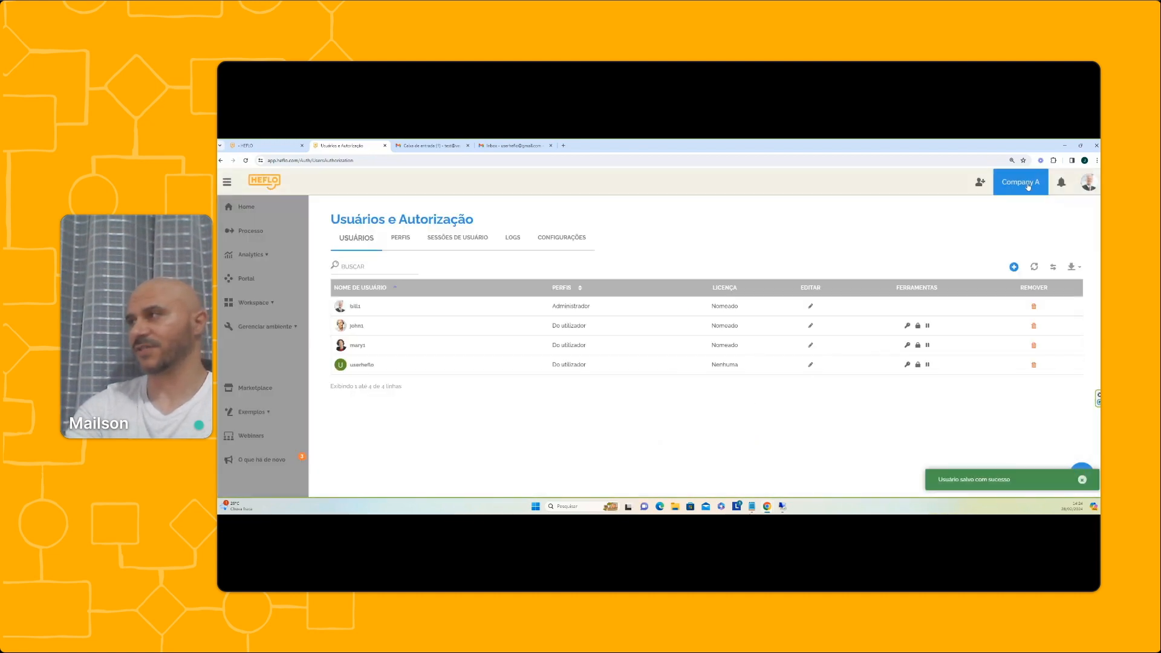
pyautogui.click(1028, 186)
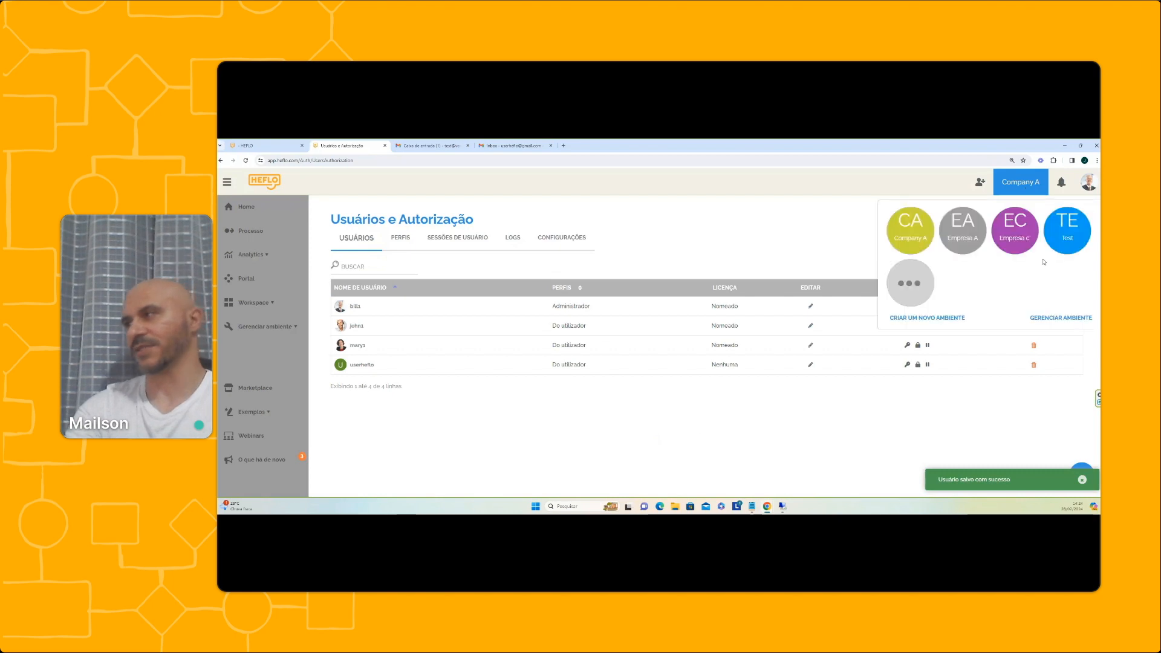
pyautogui.click(966, 239)
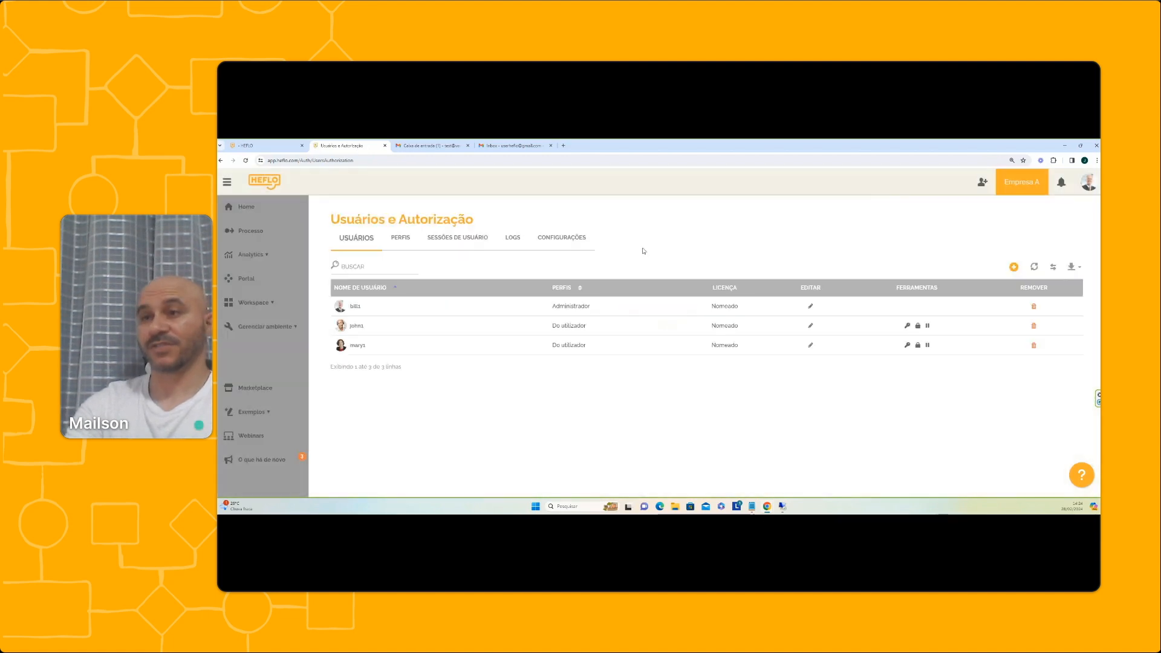
# Move the second user in Empresa A onto the 27/02/2024 named licence package and save
pyautogui.click(811, 326)
pyautogui.click(774, 403)
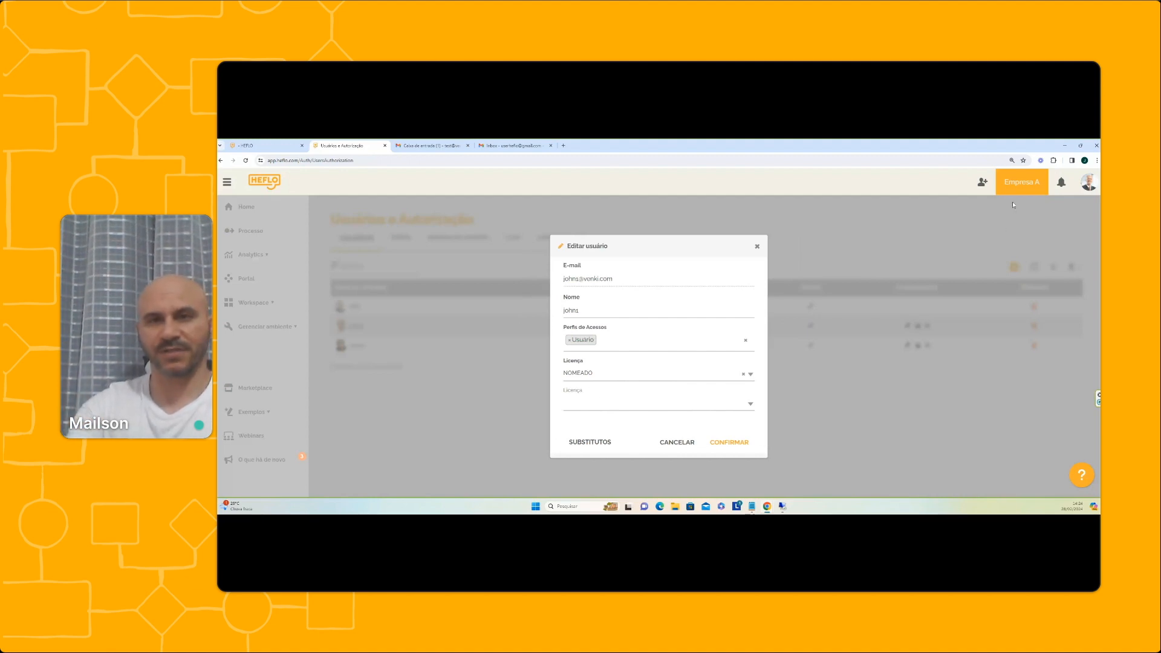
pyautogui.click(640, 402)
pyautogui.click(614, 433)
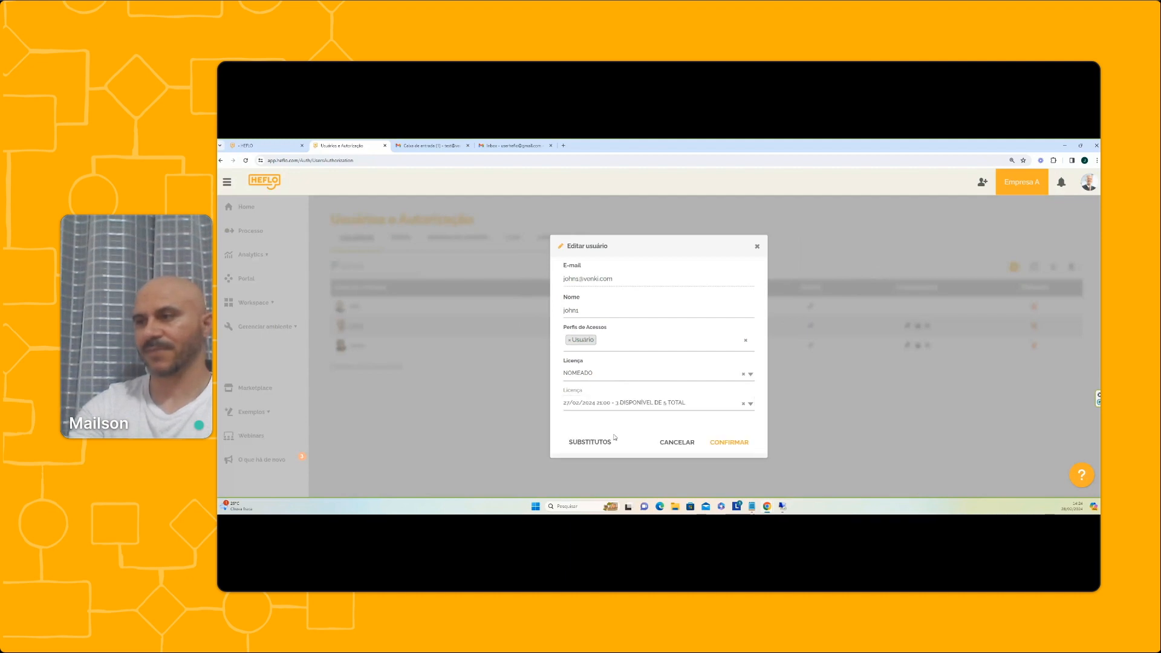
pyautogui.click(641, 400)
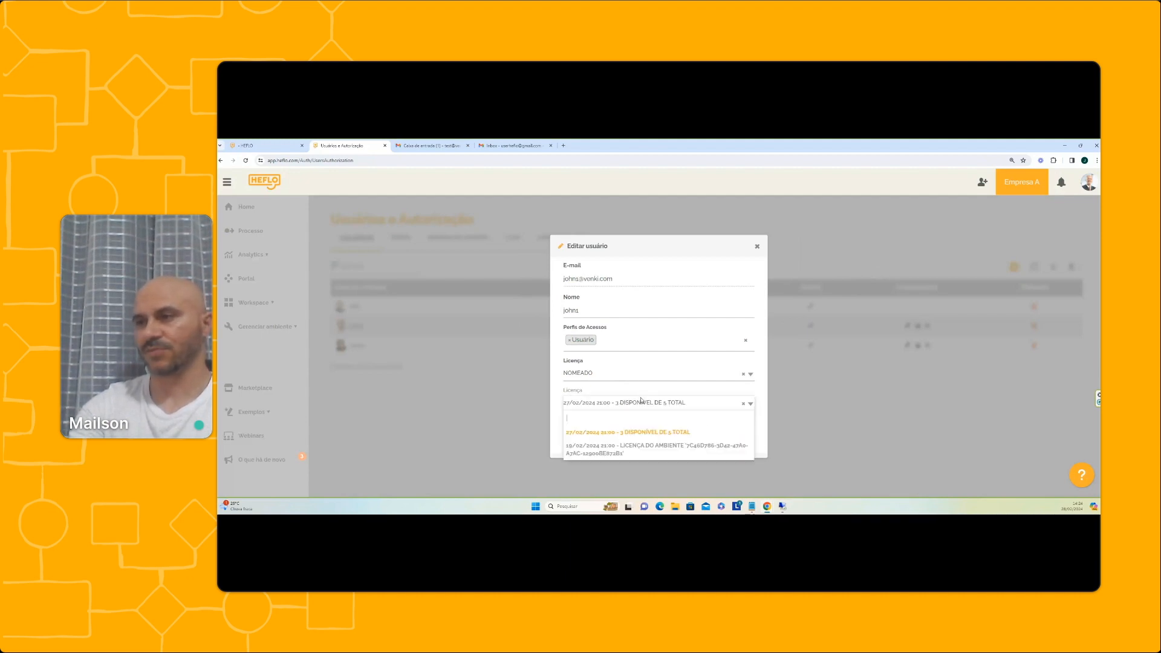
pyautogui.click(641, 401)
pyautogui.click(729, 442)
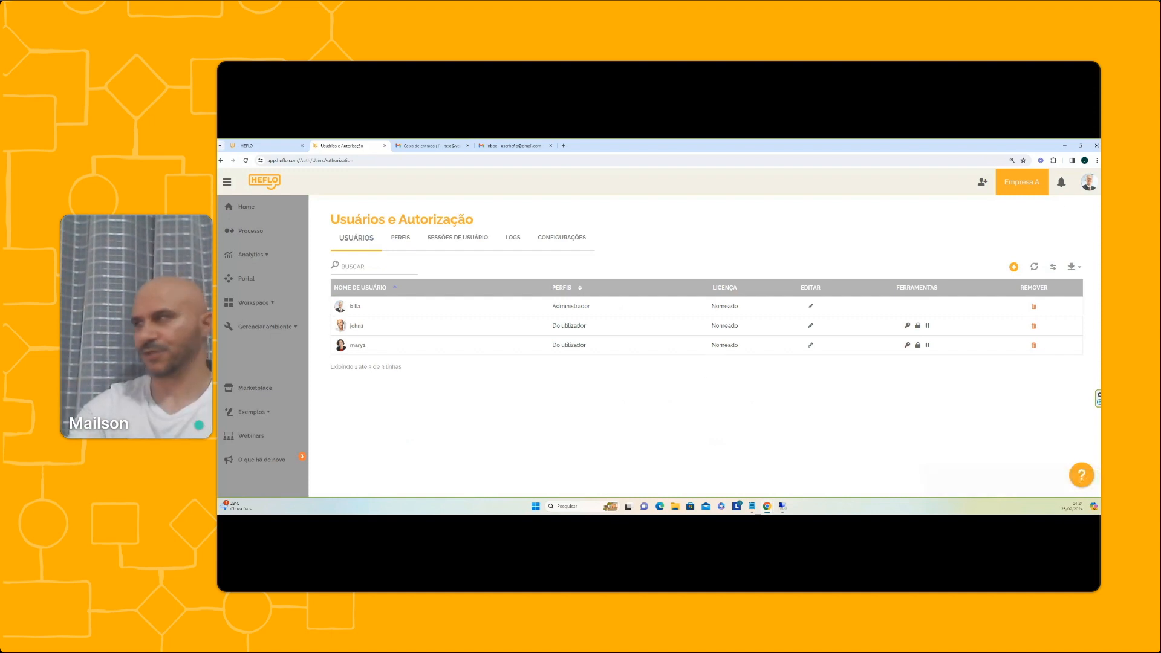
pyautogui.click(1018, 186)
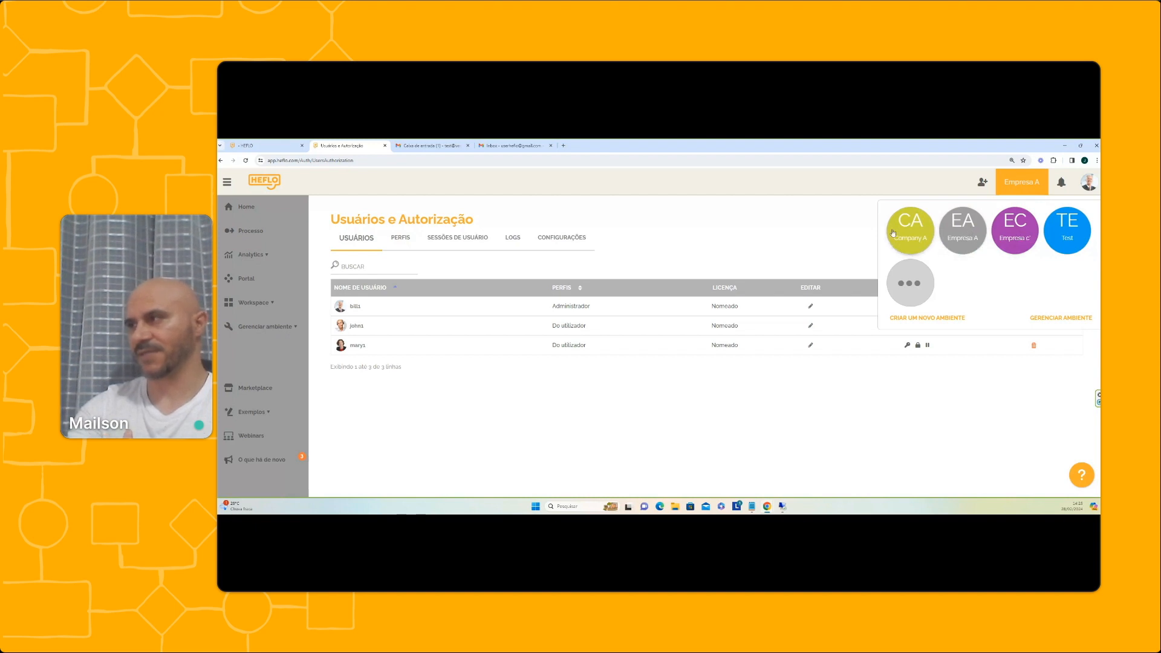
# Go to GERENCIAR AMBIENTE from the Empresa A environment switcher
pyautogui.click(835, 233)
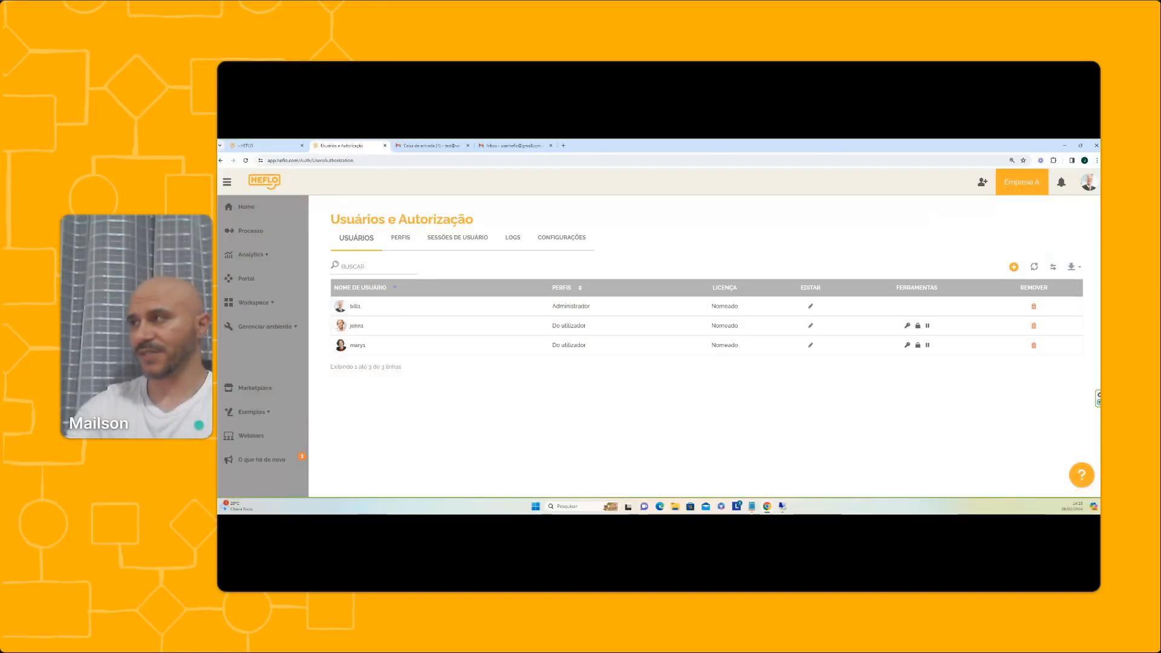
pyautogui.click(1026, 184)
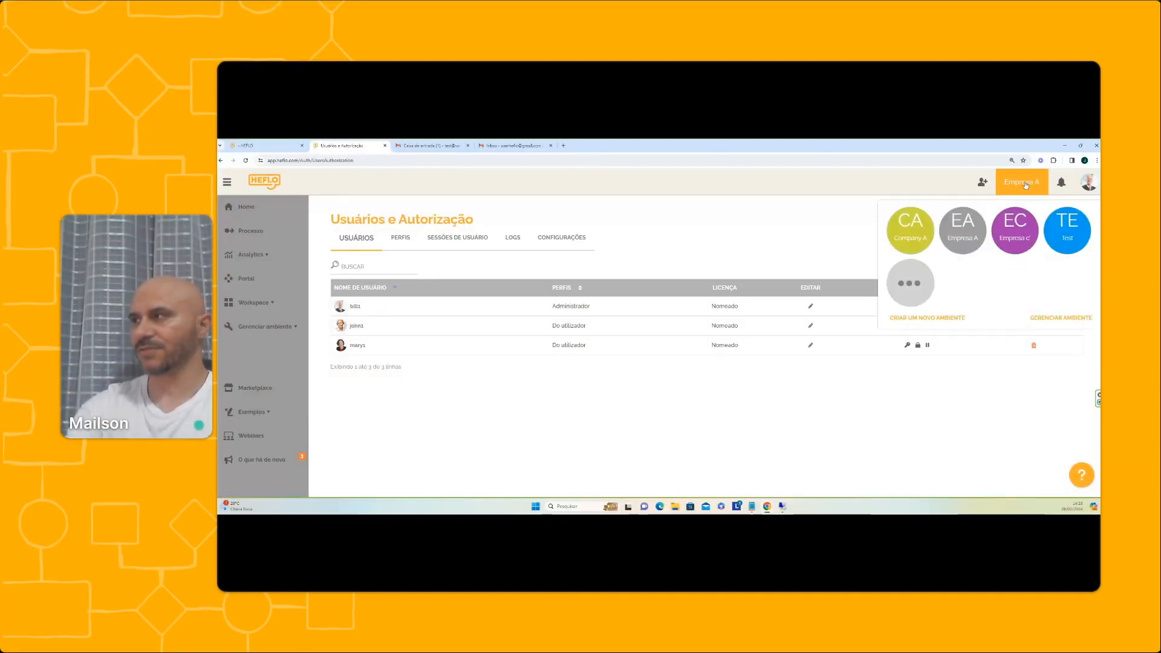
pyautogui.click(1056, 322)
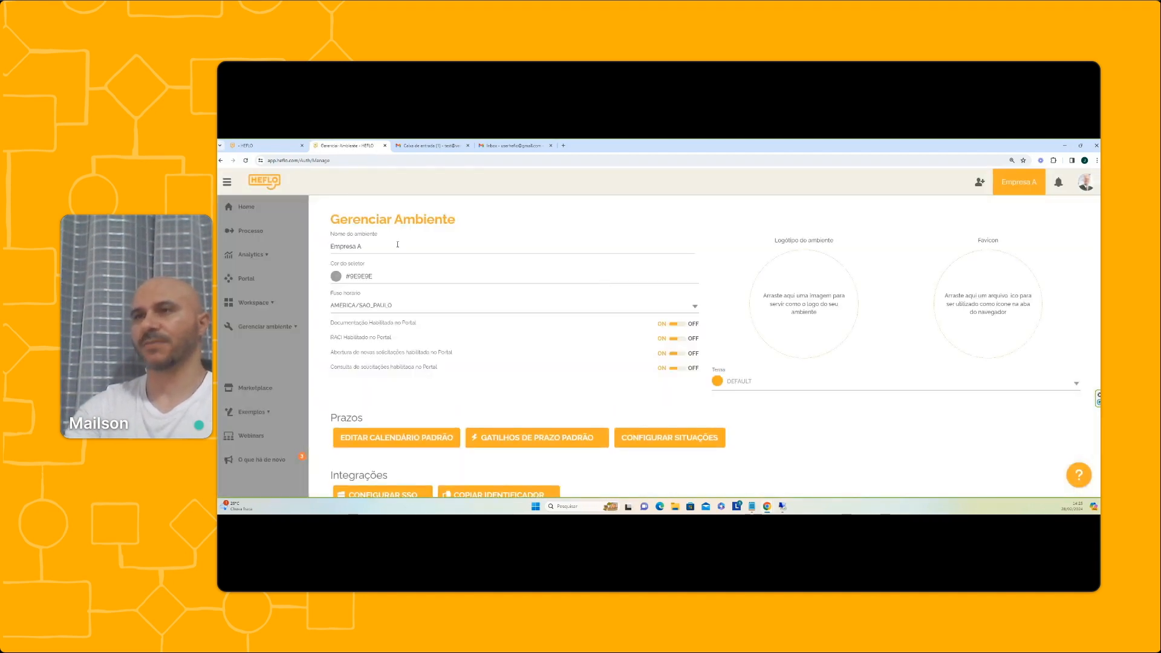
# Create a new environment named 'Empresa B' and dismiss the success message
pyautogui.click(388, 247)
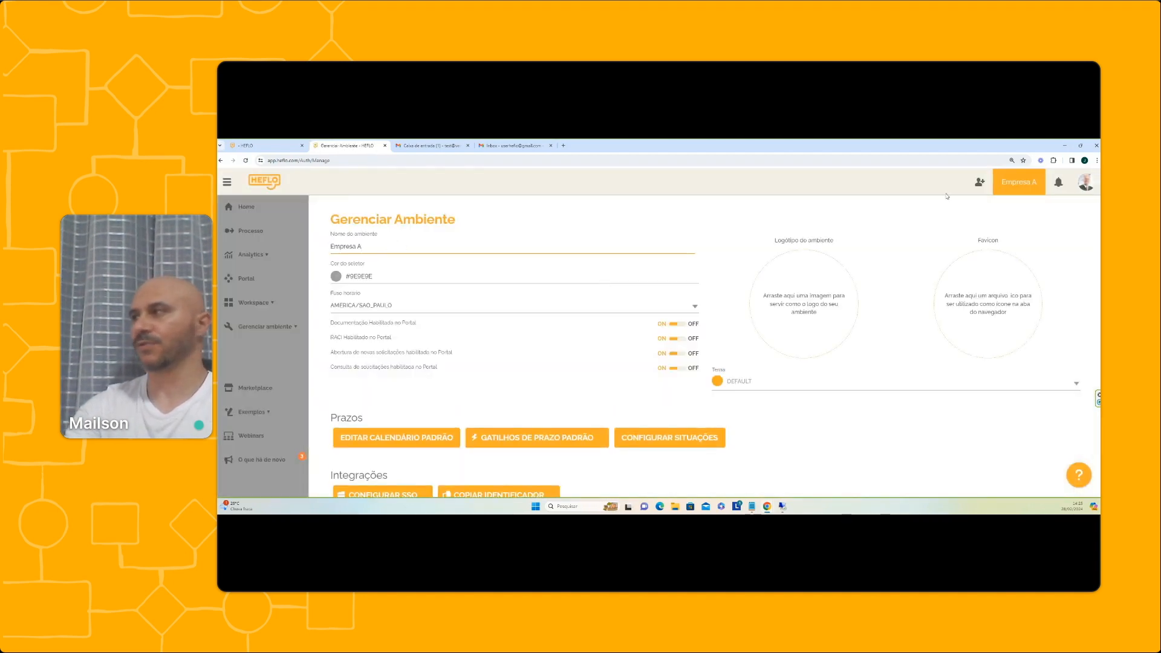
pyautogui.click(1005, 190)
pyautogui.click(905, 316)
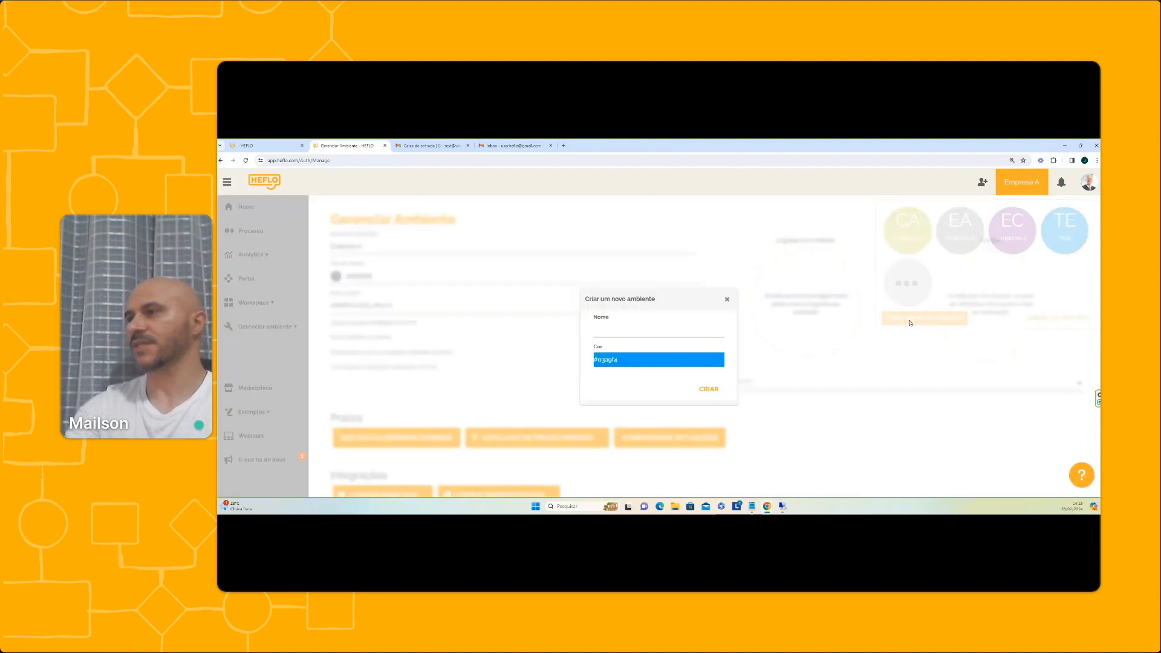
pyautogui.click(629, 332)
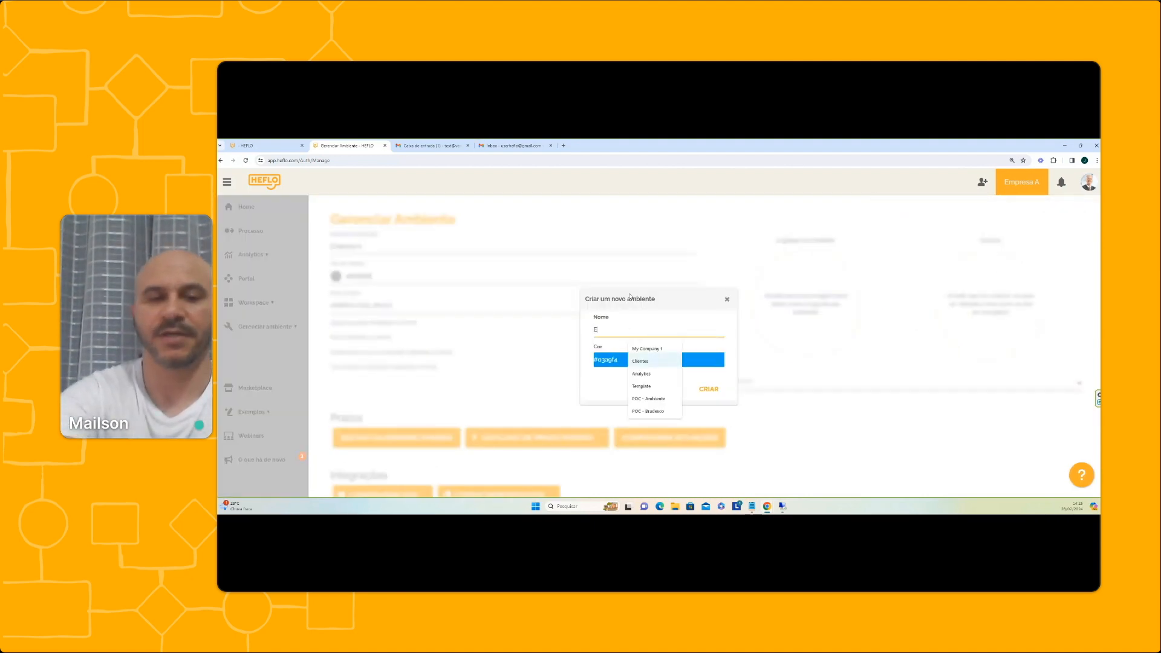
pyautogui.write('EMpresa')
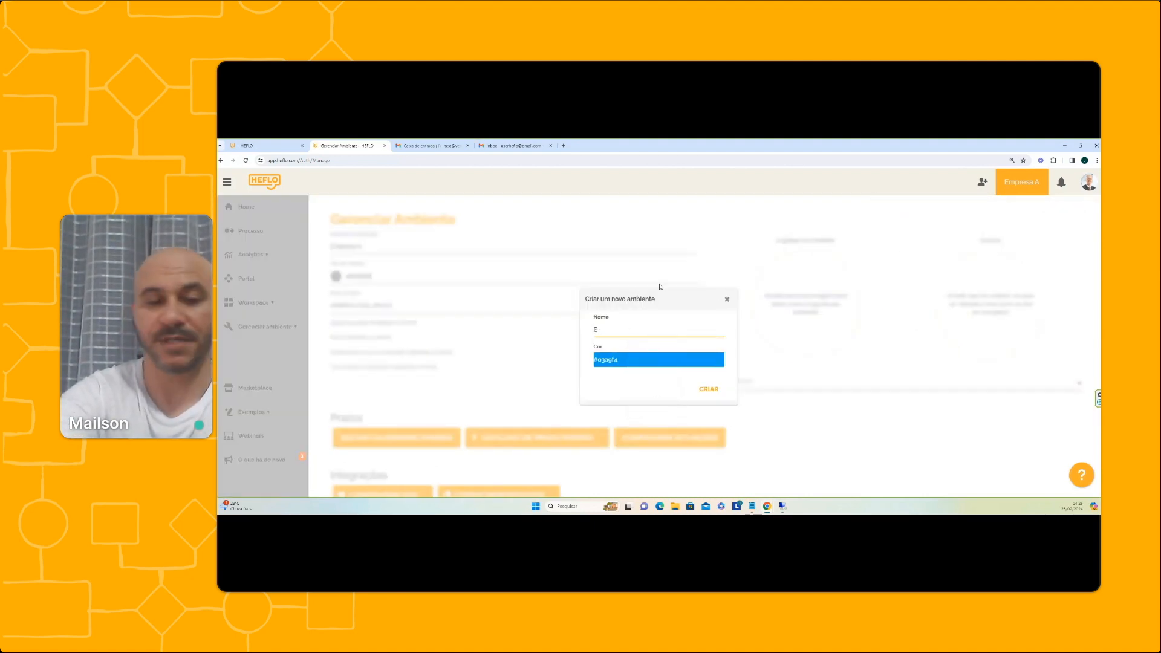
pyautogui.write('mpresa B')
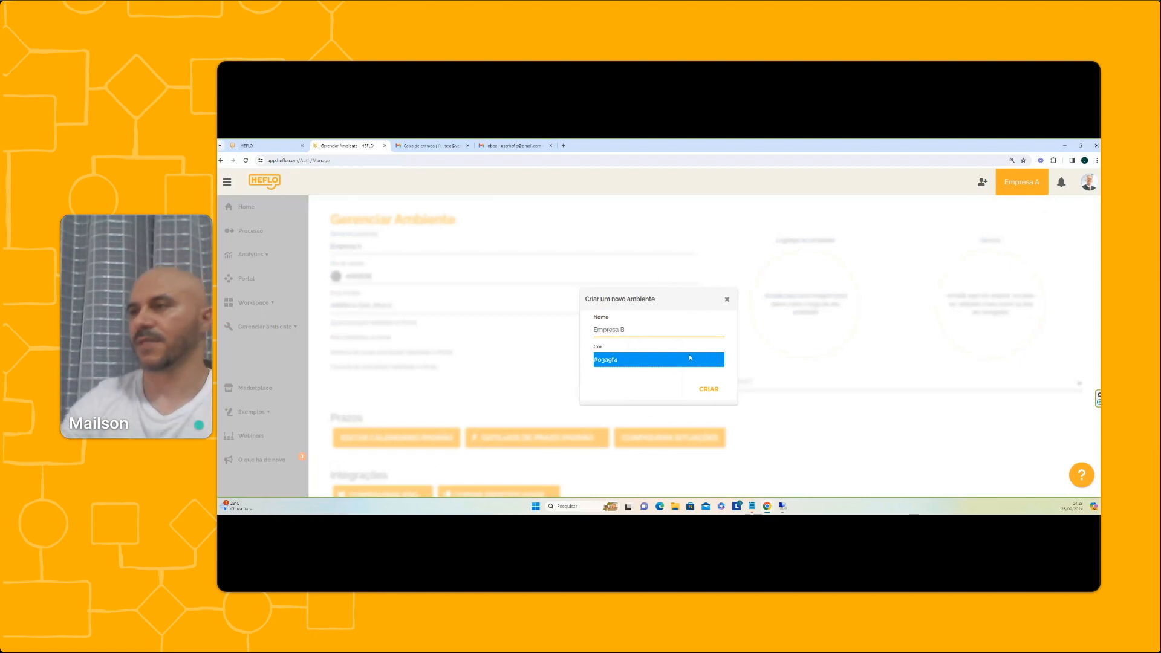
pyautogui.click(708, 388)
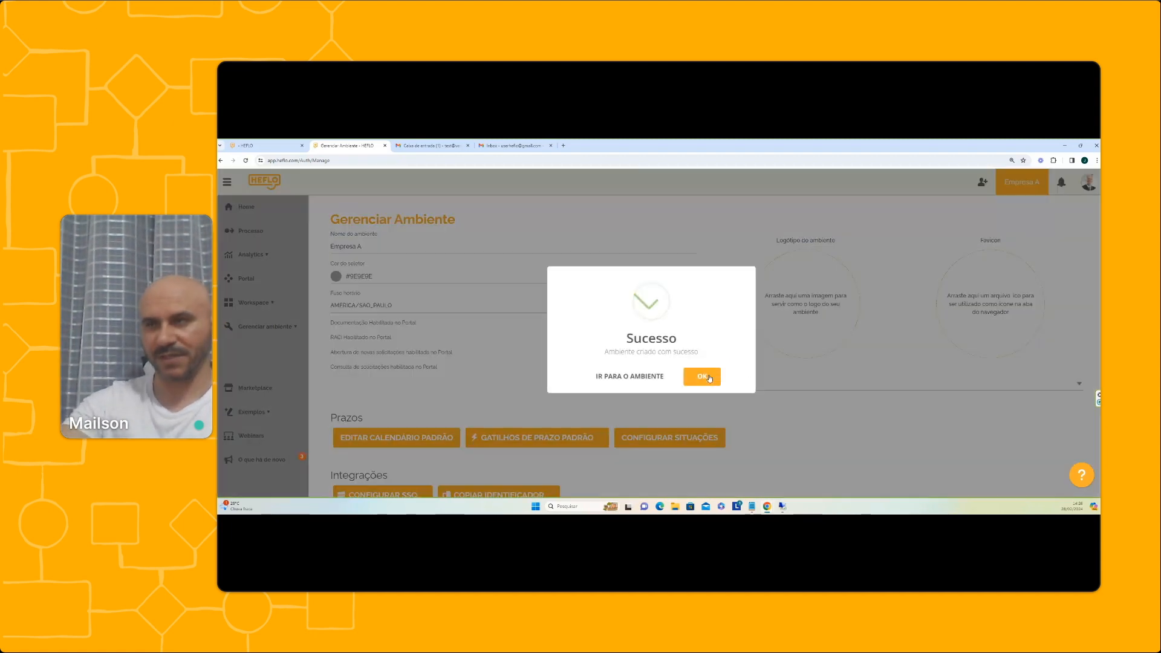
pyautogui.click(709, 378)
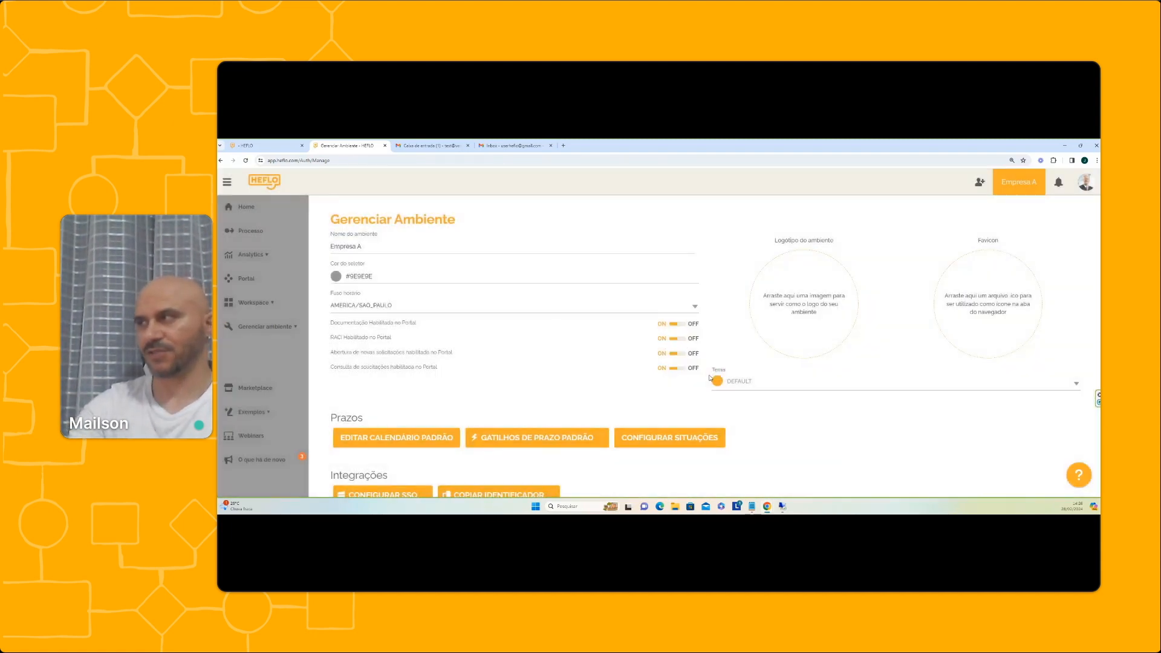
pyautogui.click(1019, 186)
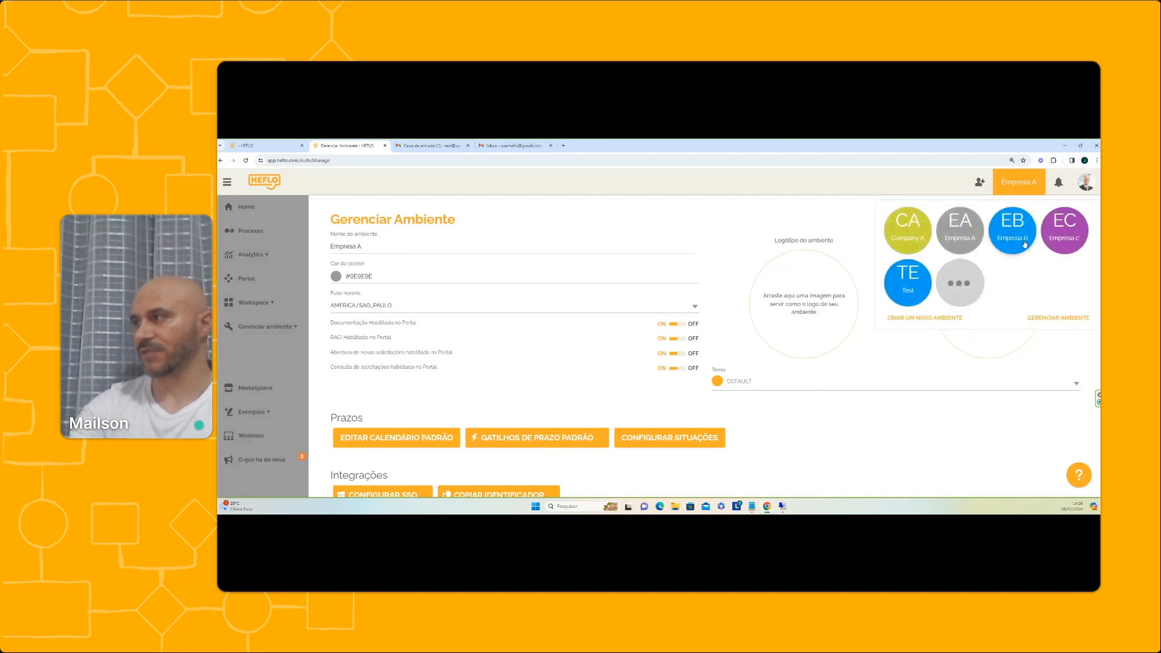
# Switch to the Empresa B environment and show its Usuários e Autorização list
pyautogui.click(1018, 239)
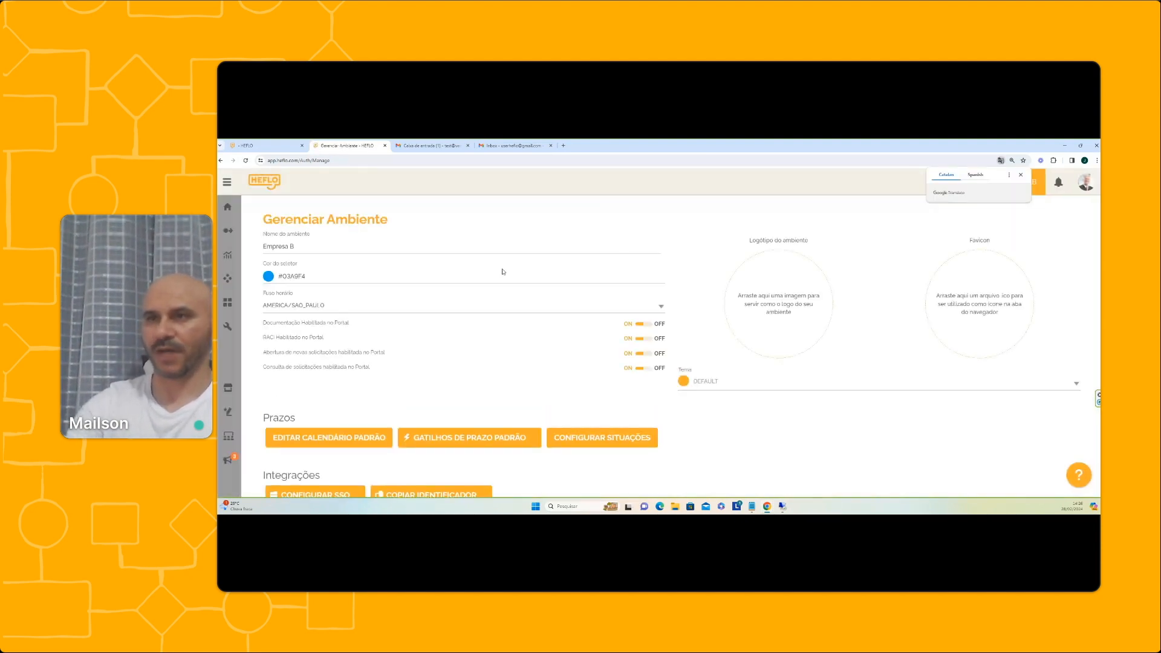
pyautogui.moveTo(230, 326)
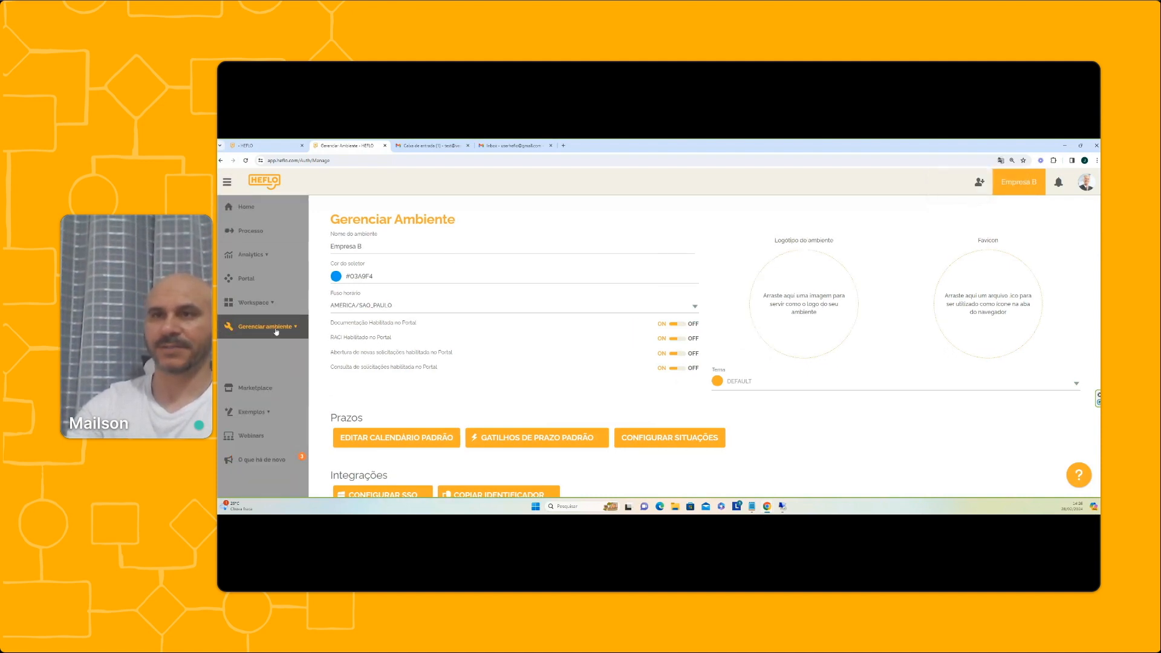
pyautogui.click(289, 329)
pyautogui.click(289, 374)
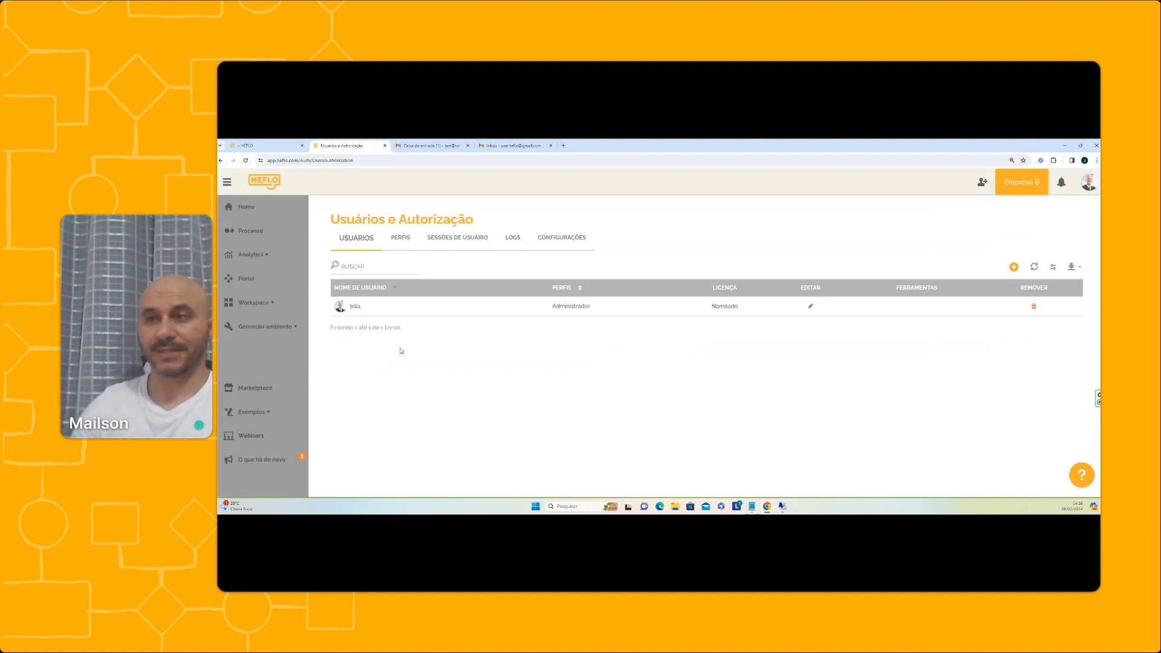
pyautogui.click(291, 327)
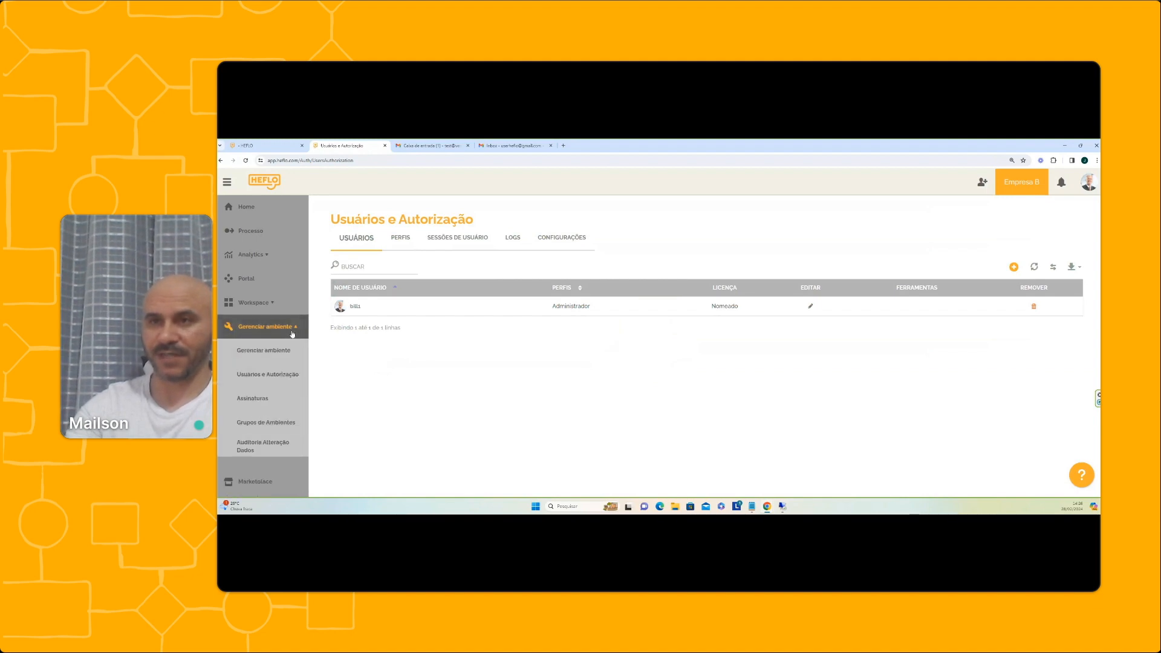
pyautogui.click(275, 400)
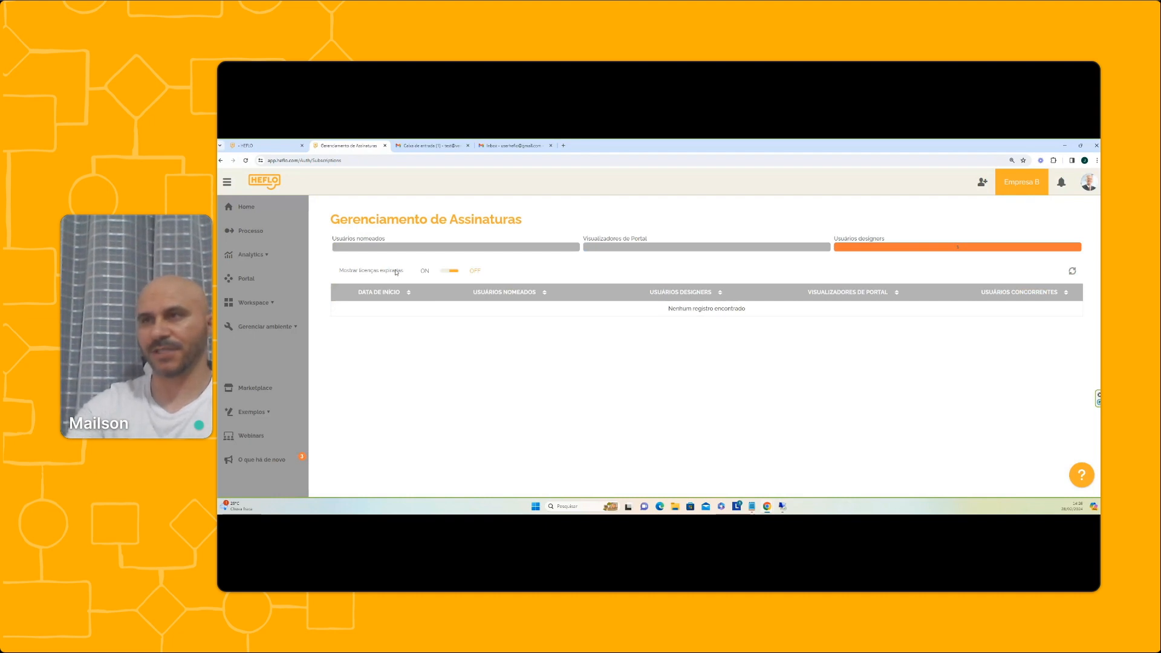
pyautogui.click(283, 327)
pyautogui.click(280, 377)
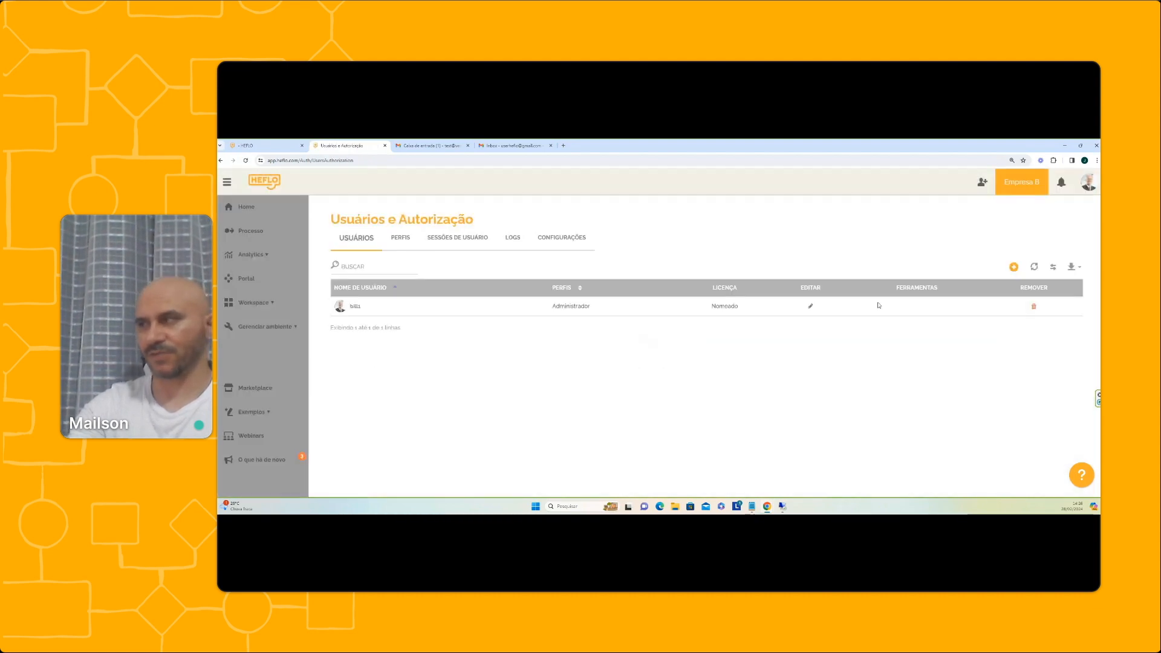
# Add a new user with the USUÁRIO access profile and a NOMEADO licence, and confirm
pyautogui.click(1013, 267)
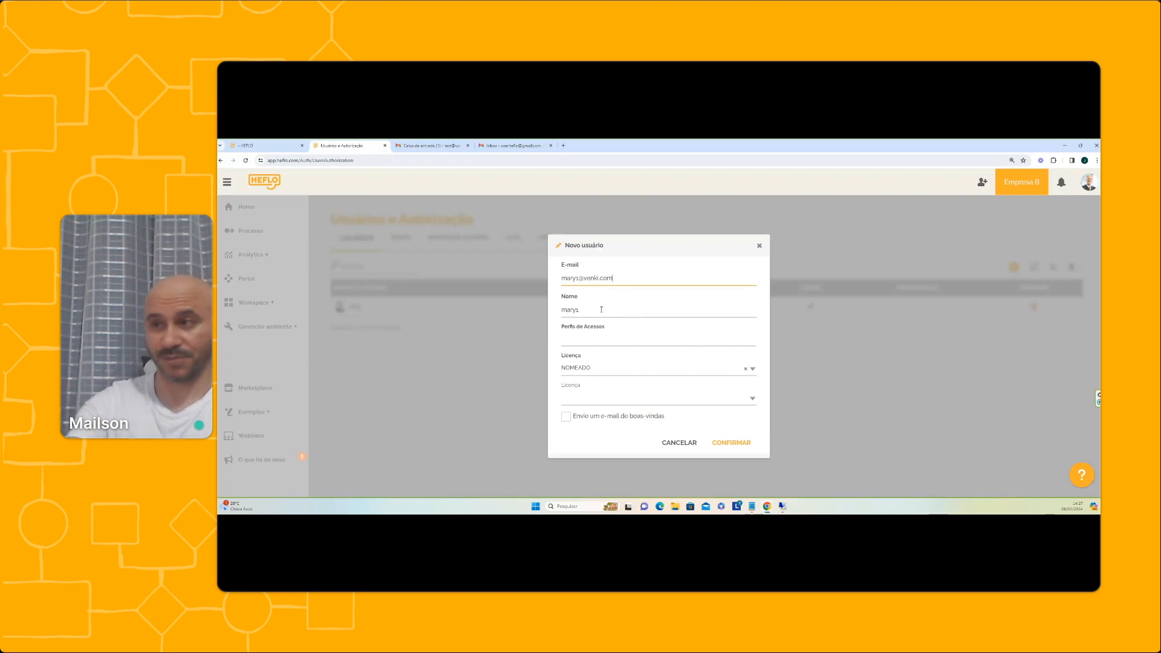
pyautogui.click(603, 341)
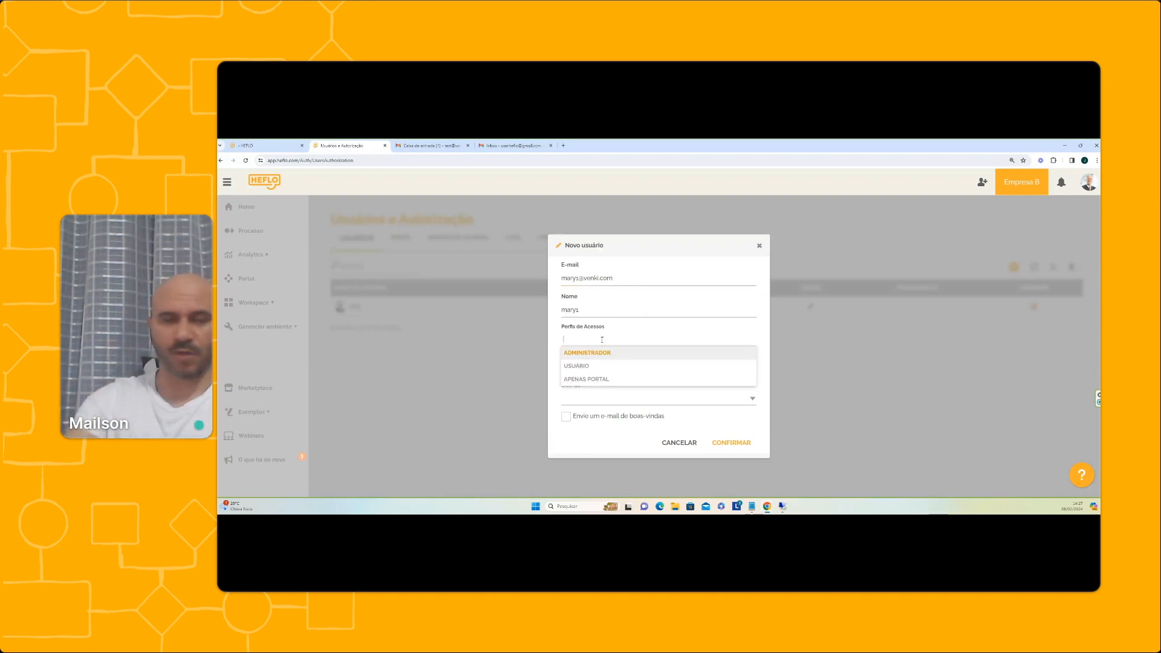
pyautogui.click(584, 371)
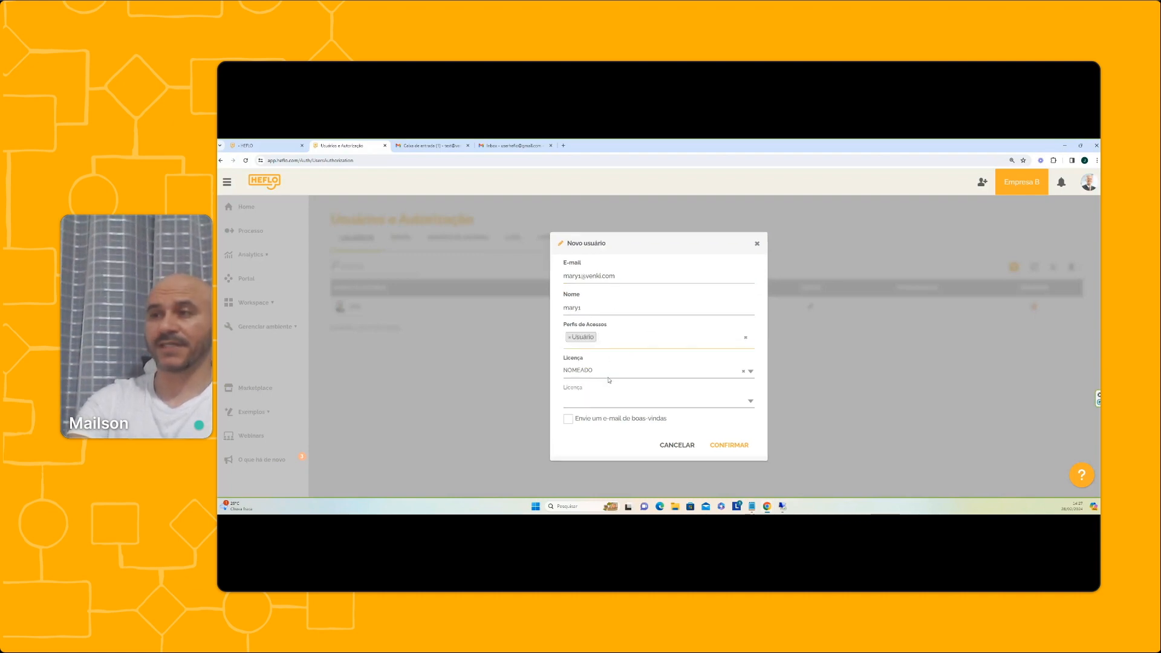
pyautogui.click(616, 402)
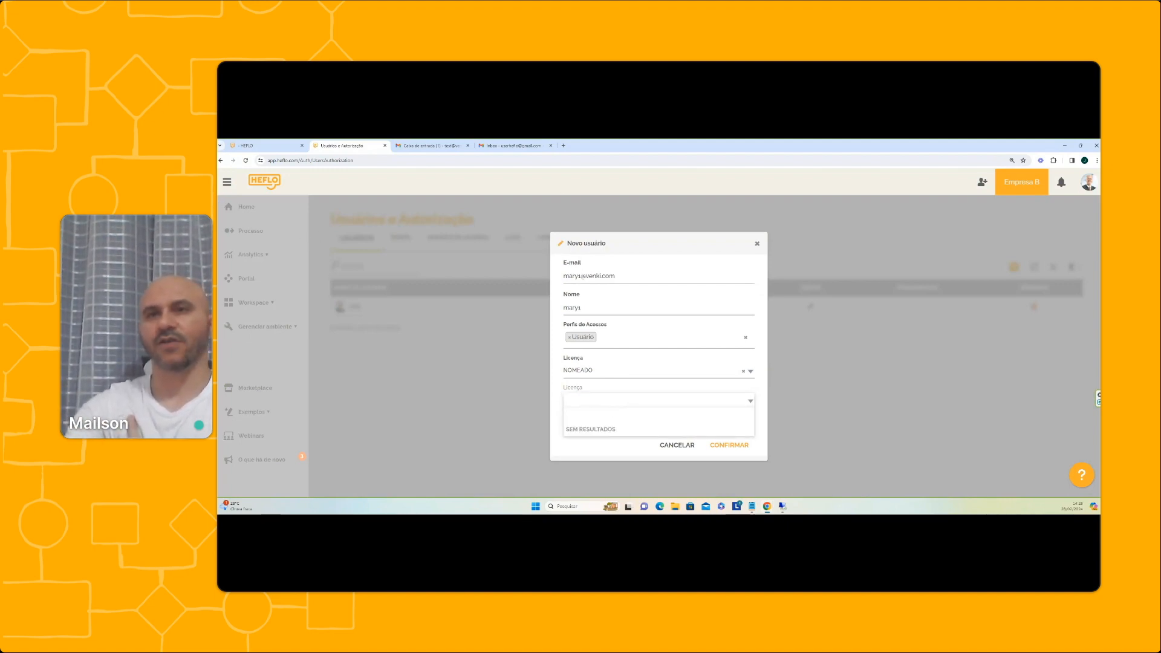
pyautogui.click(760, 366)
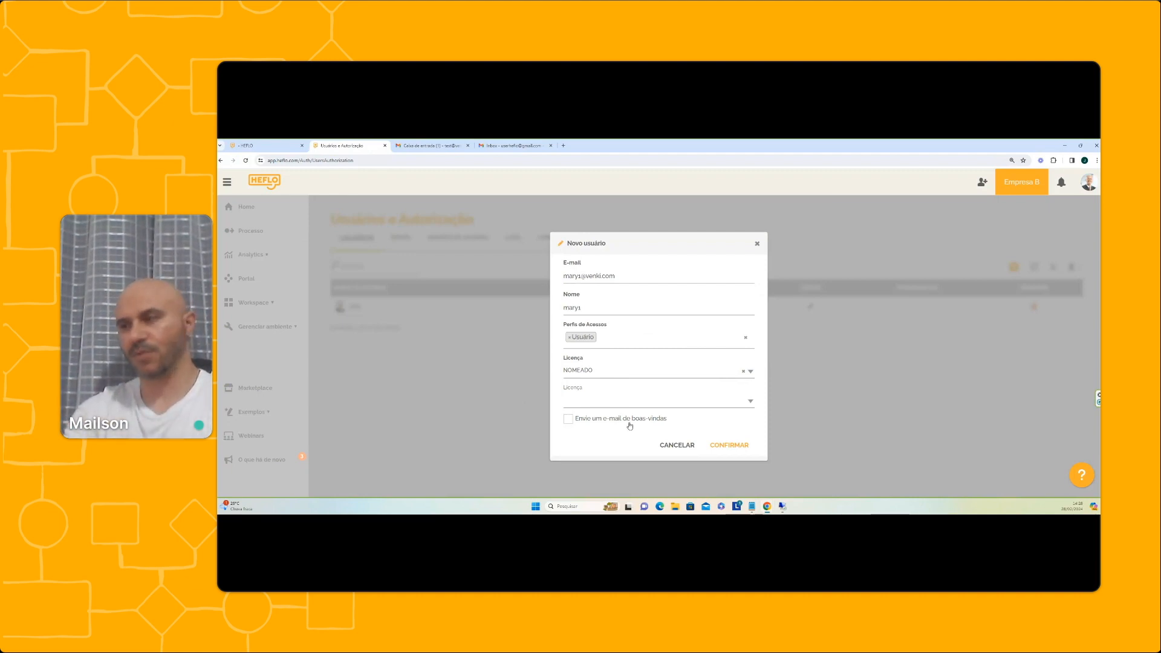
pyautogui.click(719, 444)
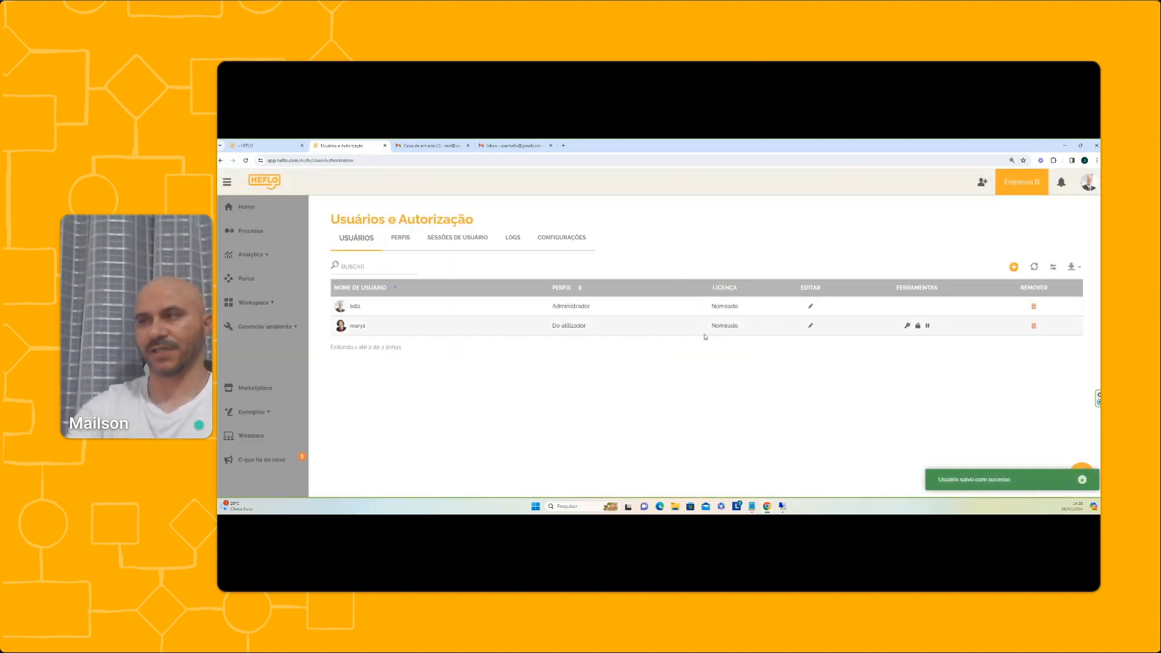
pyautogui.click(810, 326)
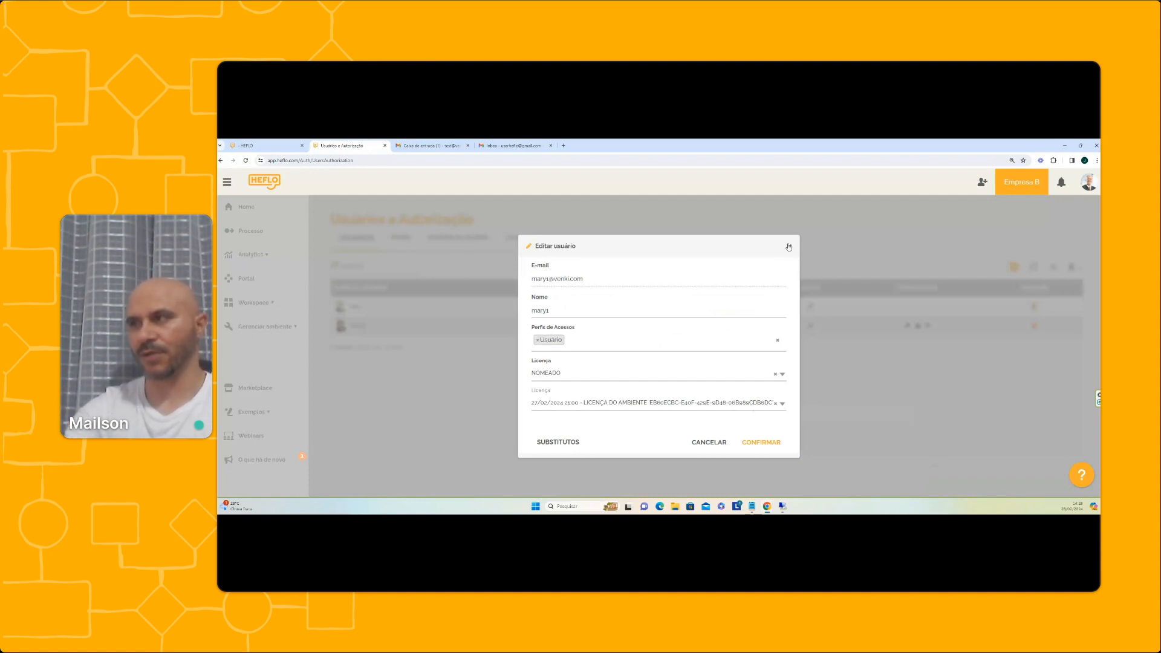
# Close the new user's license details unchanged and bring up the invite-users form
pyautogui.click(788, 246)
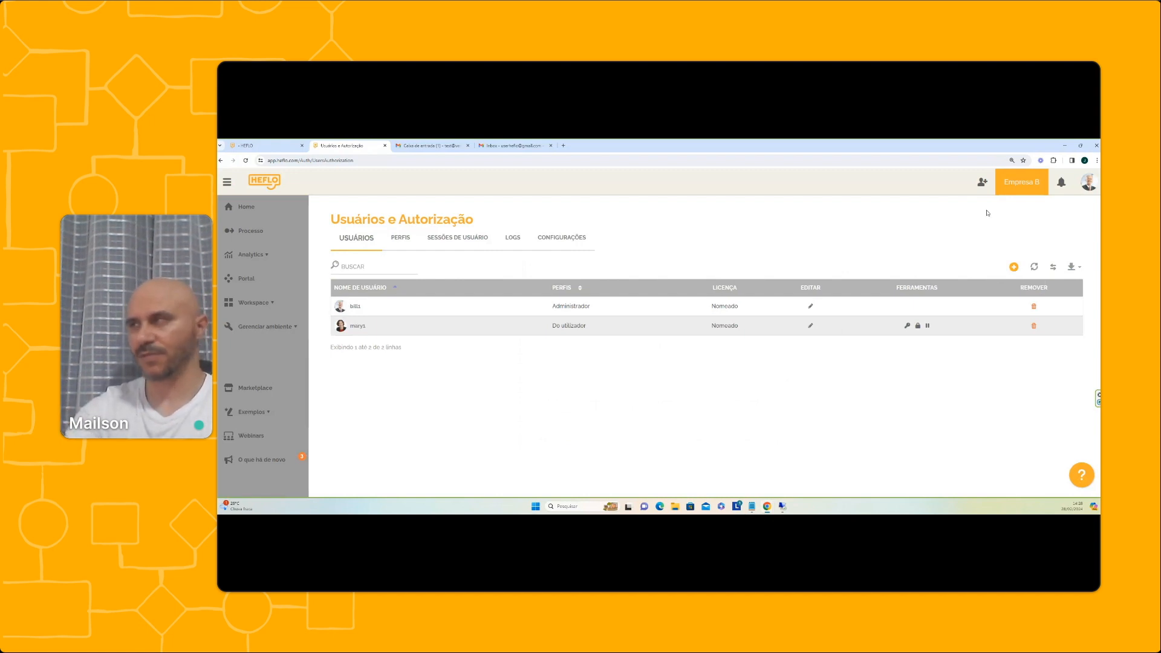
pyautogui.click(982, 181)
# Pick the USUÁRIO profile, then discard the unsent invite and switch to the Gmail tab
pyautogui.click(623, 314)
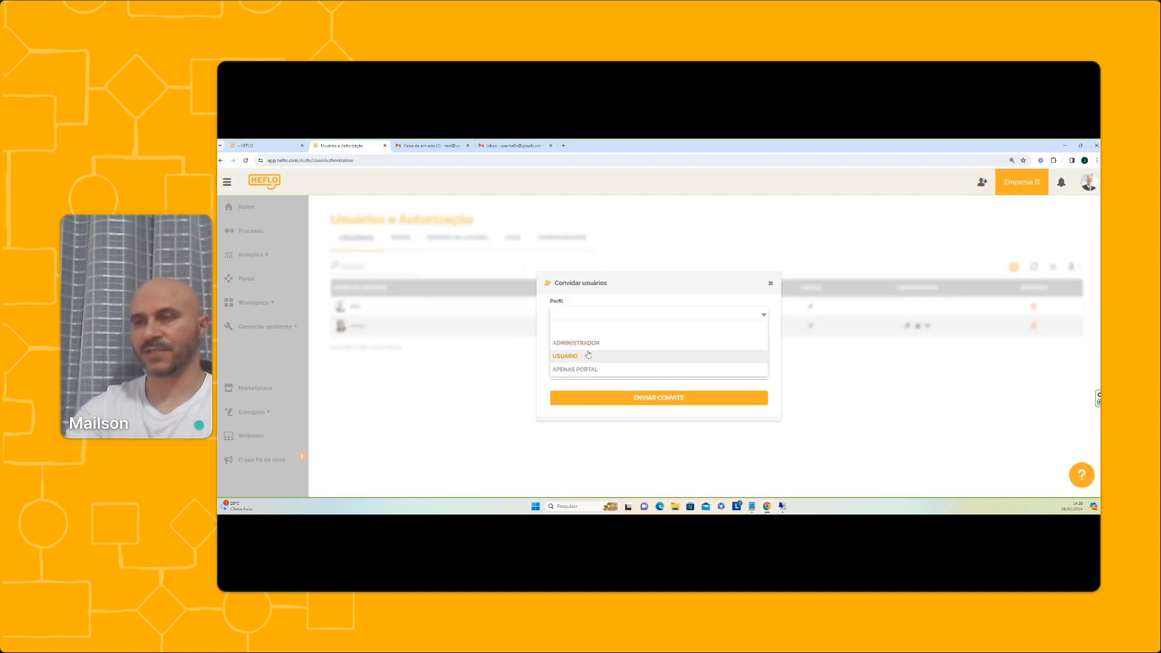
pyautogui.click(588, 355)
pyautogui.click(601, 346)
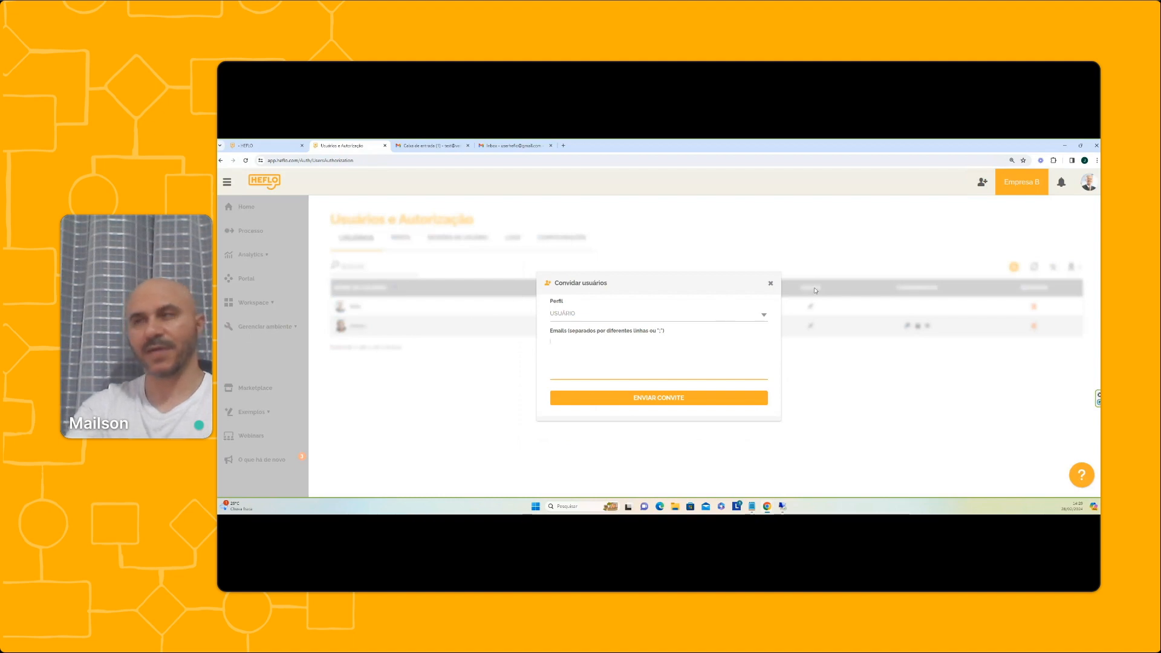
pyautogui.click(770, 283)
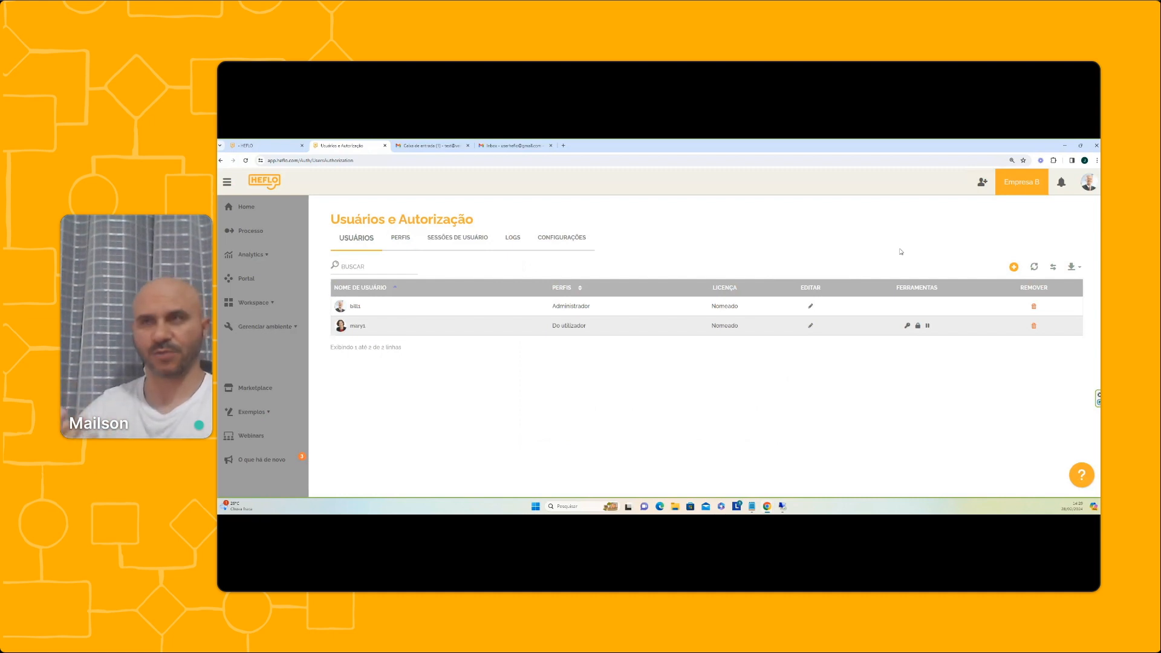
pyautogui.click(430, 146)
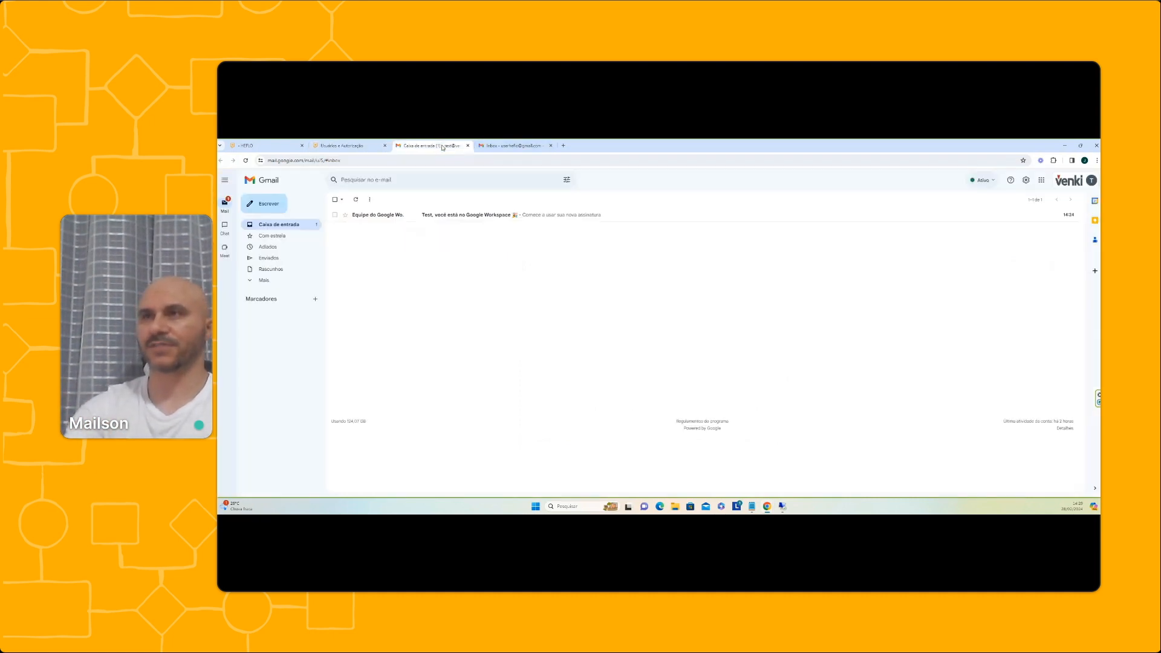
# Copy the test account's e-mail address from its Gmail account menu and return to HEFLO
pyautogui.click(514, 146)
pyautogui.click(1093, 179)
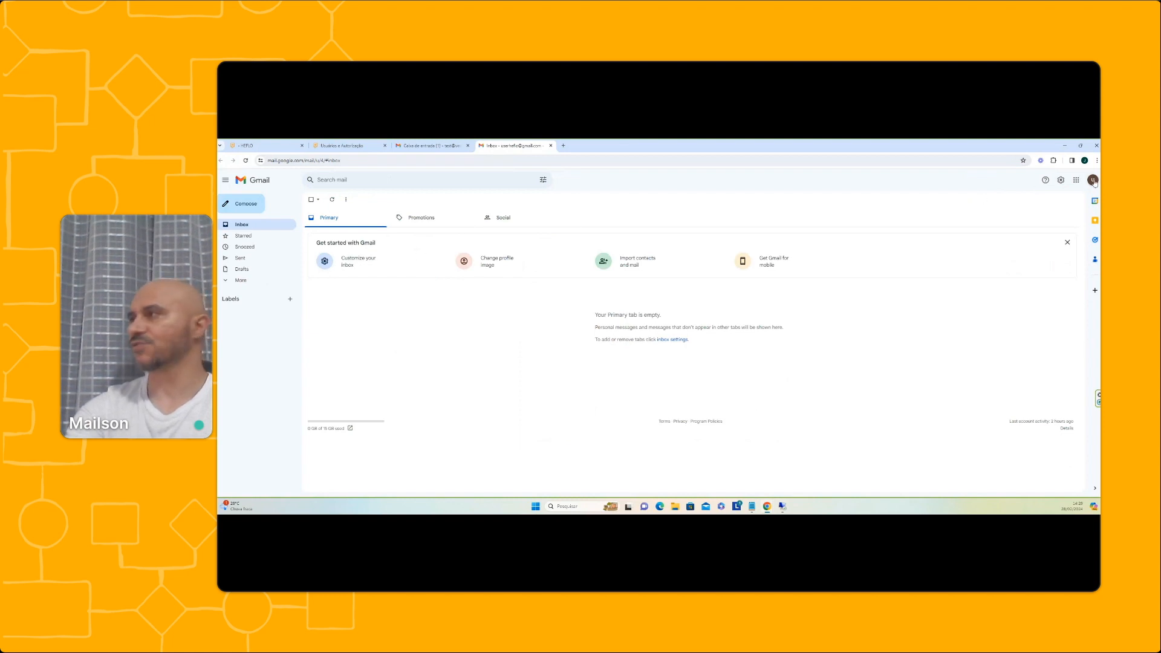
pyautogui.moveTo(1001, 201); pyautogui.dragTo(1066, 204)
pyautogui.hotkey('ctrl', 'c')
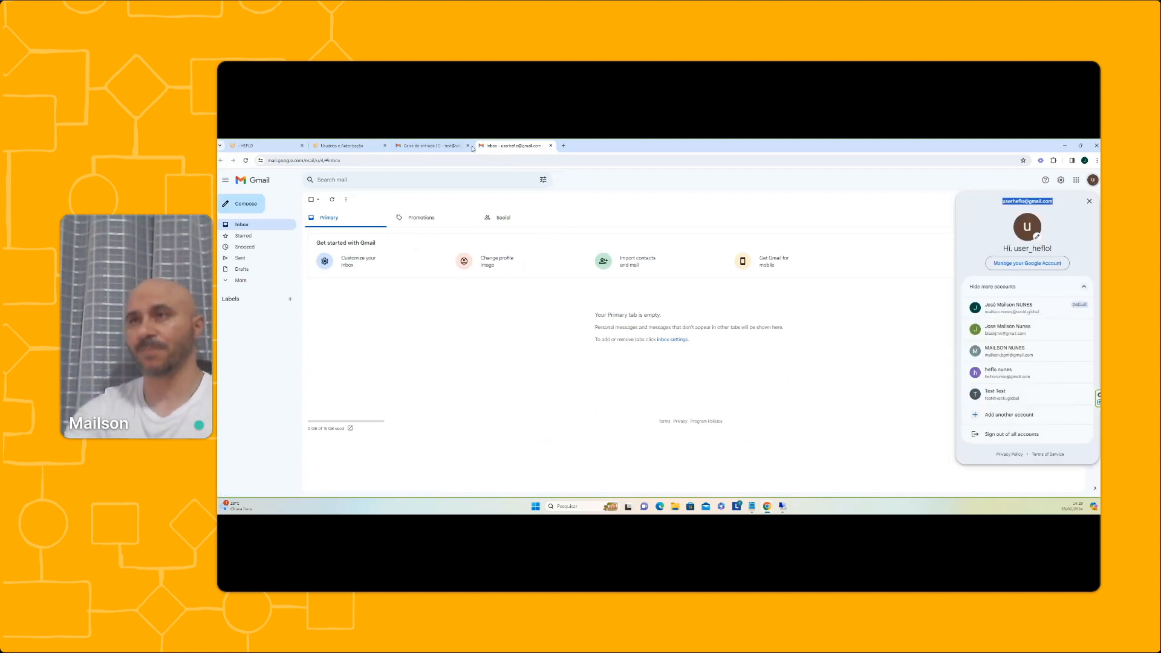
pyautogui.click(341, 146)
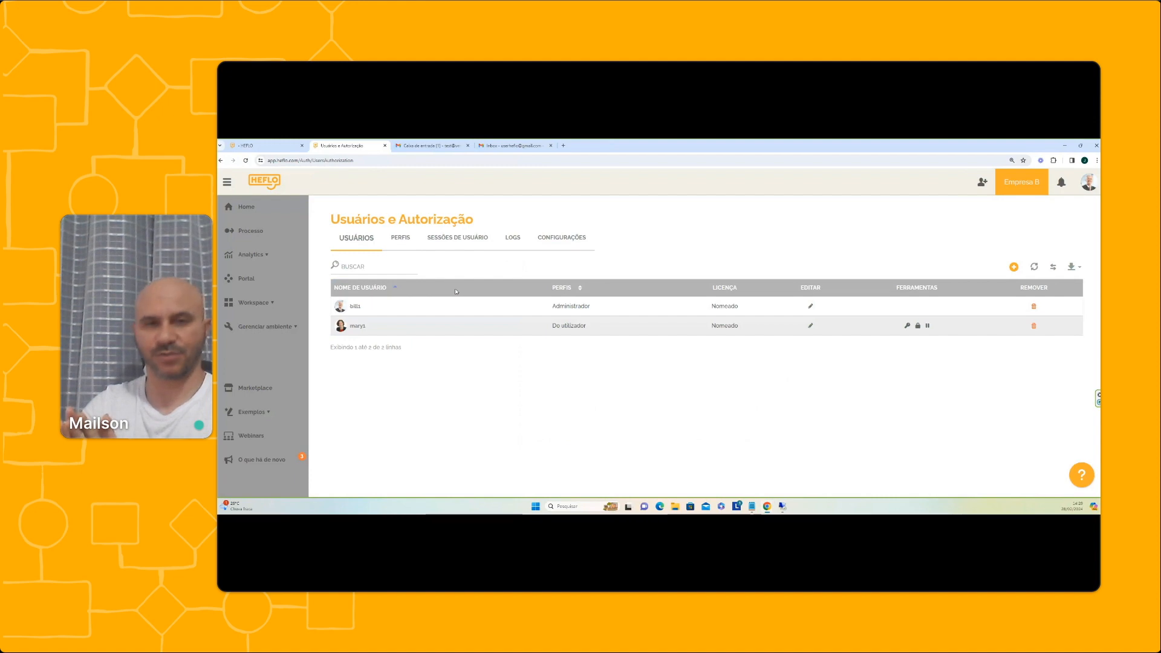
# Invite the copied e-mail address to Empresa B with the USUÁRIO profile
pyautogui.click(981, 182)
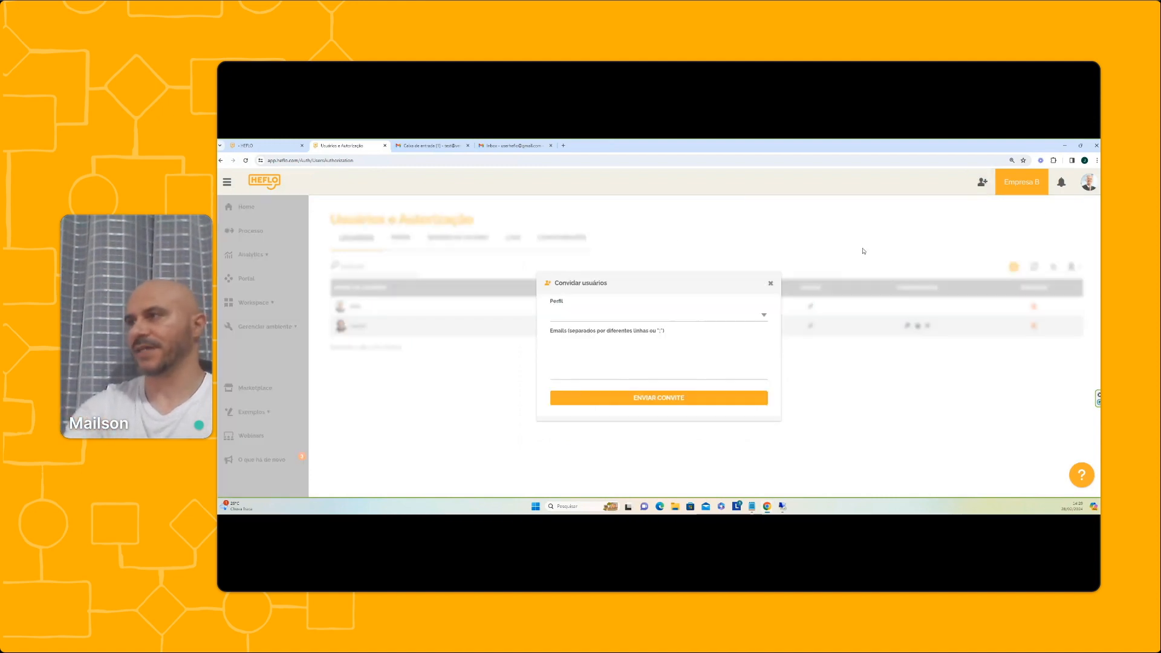
pyautogui.click(633, 320)
pyautogui.click(591, 356)
pyautogui.click(578, 350)
pyautogui.hotkey('ctrl', 'v')
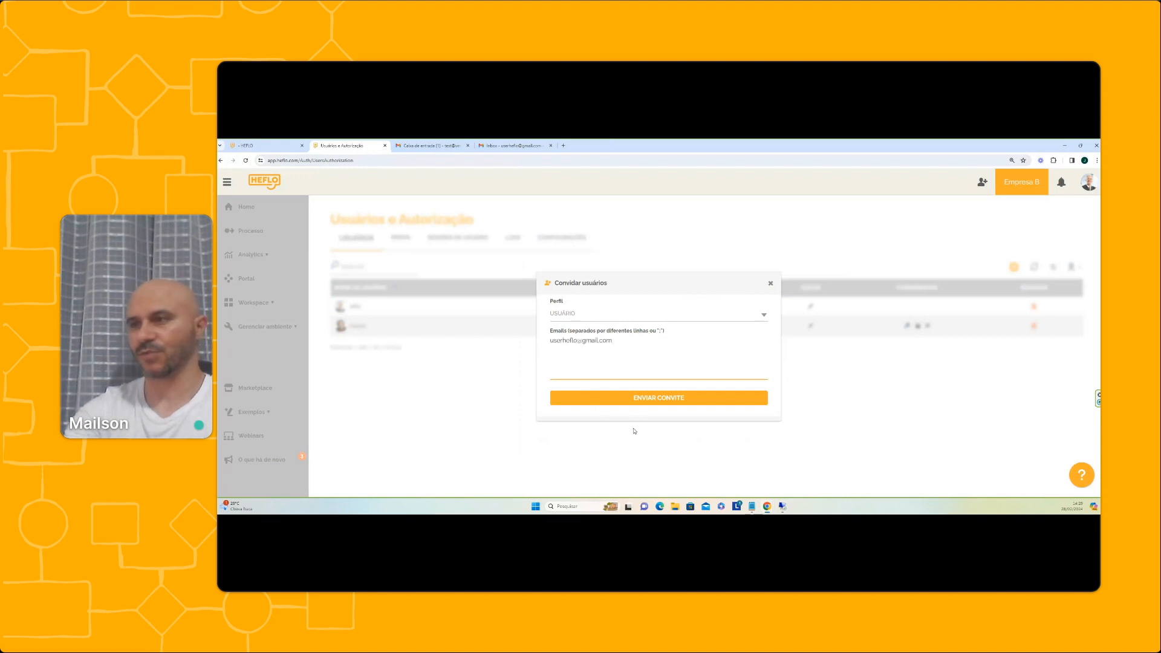
pyautogui.click(640, 398)
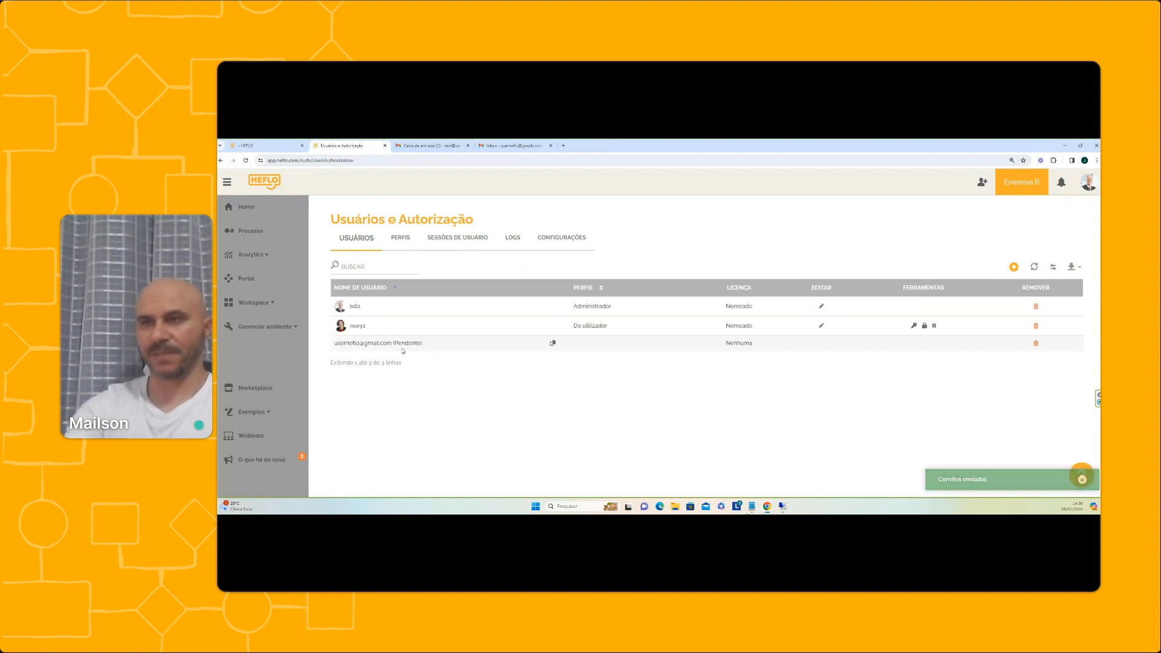
# Confirm the invite shows as Pendente, then move to the invited account's Gmail inbox
pyautogui.moveTo(405, 348)
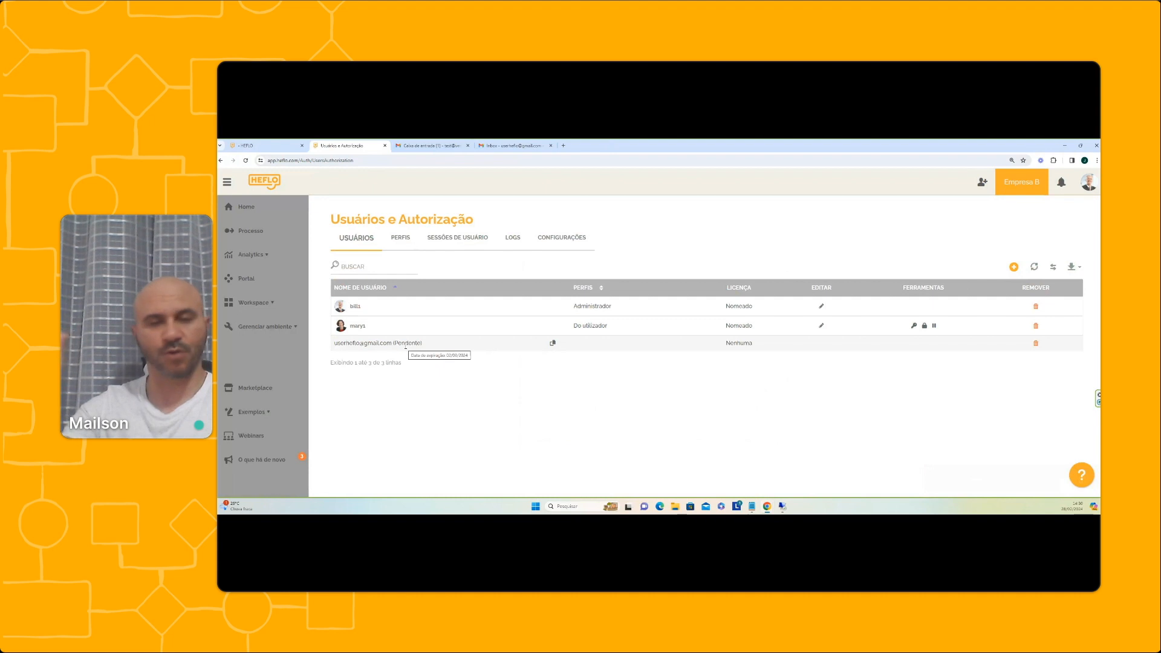
pyautogui.moveTo(396, 344); pyautogui.dragTo(421, 344)
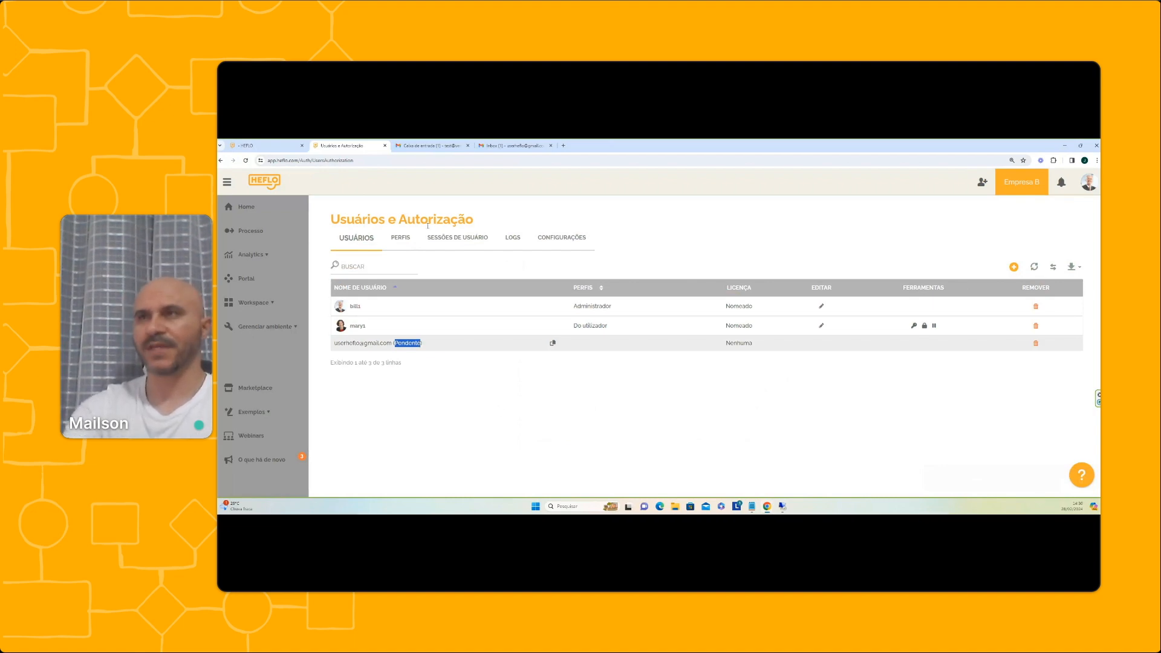
pyautogui.click(525, 145)
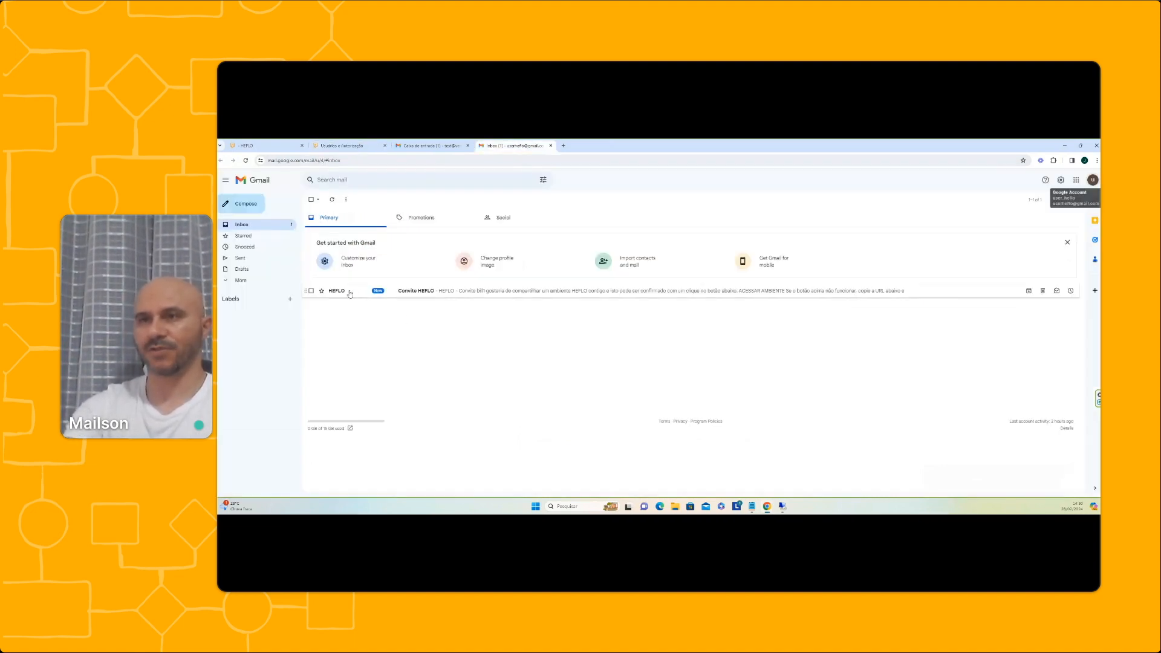
# Open the Convite HEFLO e-mail, follow ACESSAR AMBIENTE and enter the account password
pyautogui.click(350, 294)
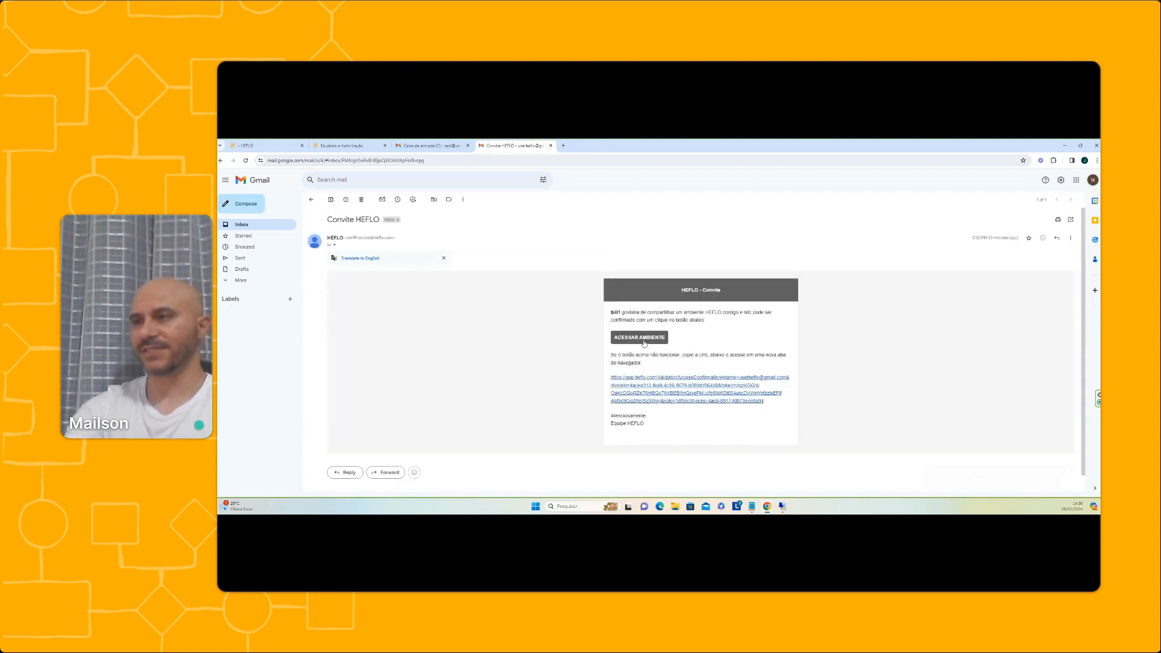
pyautogui.click(644, 340)
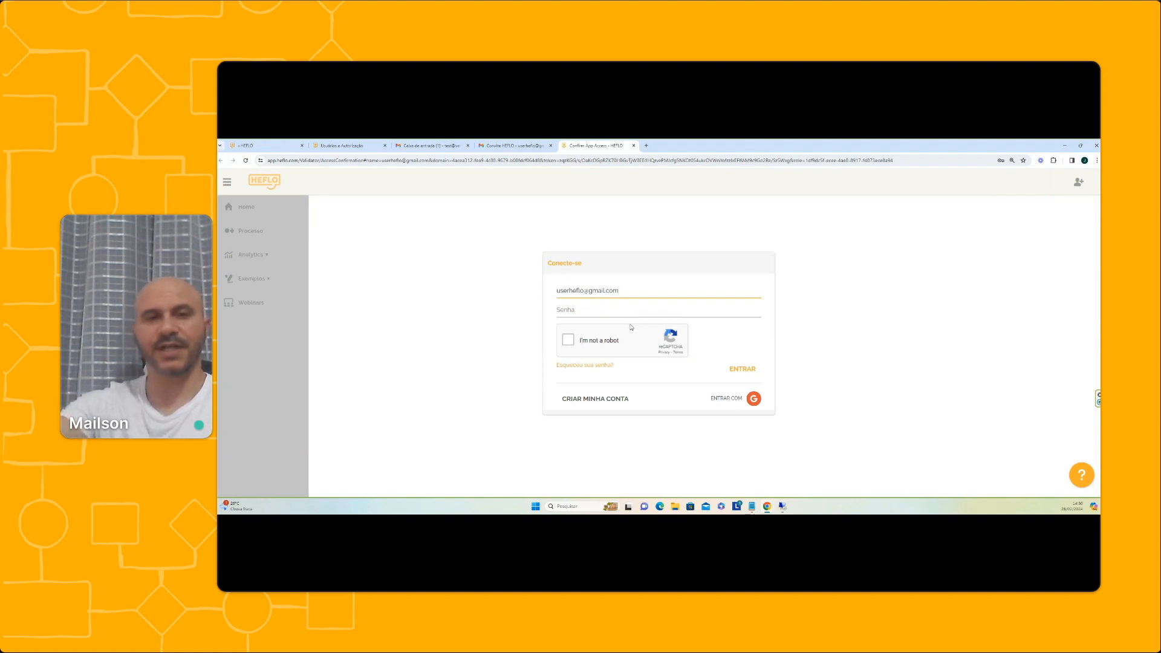
pyautogui.click(575, 310)
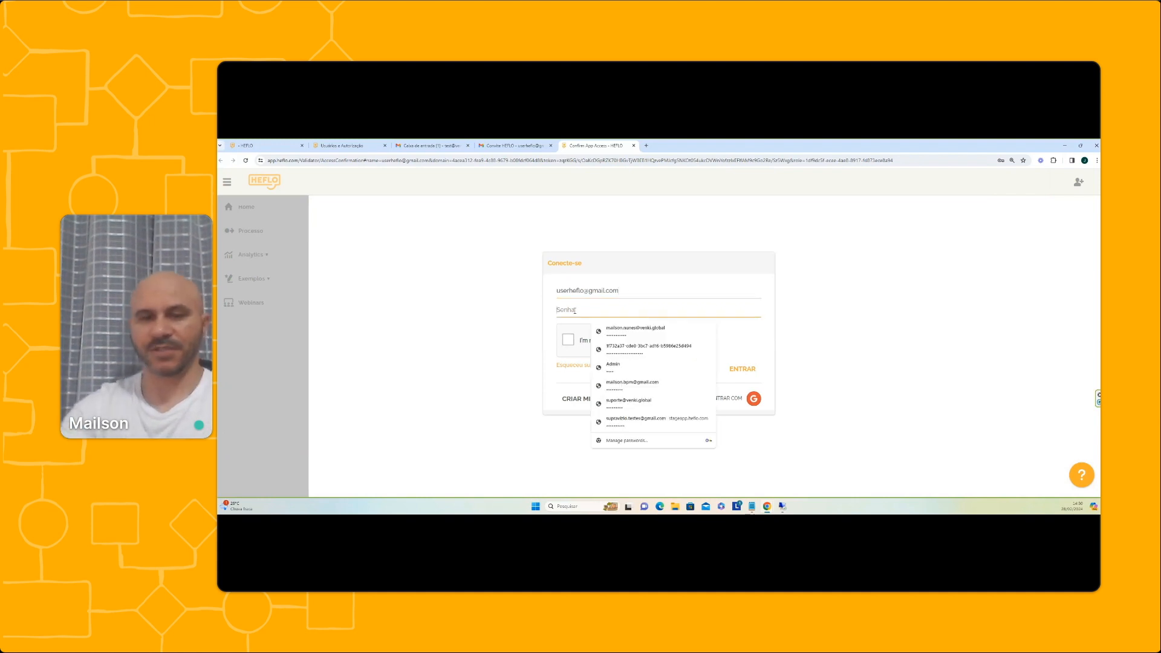
pyautogui.write('*****')
pyautogui.click(567, 342)
# Sign in as the invited user, enter Empresa B's environment, and set the user language to PORTUGUÊS
pyautogui.click(743, 369)
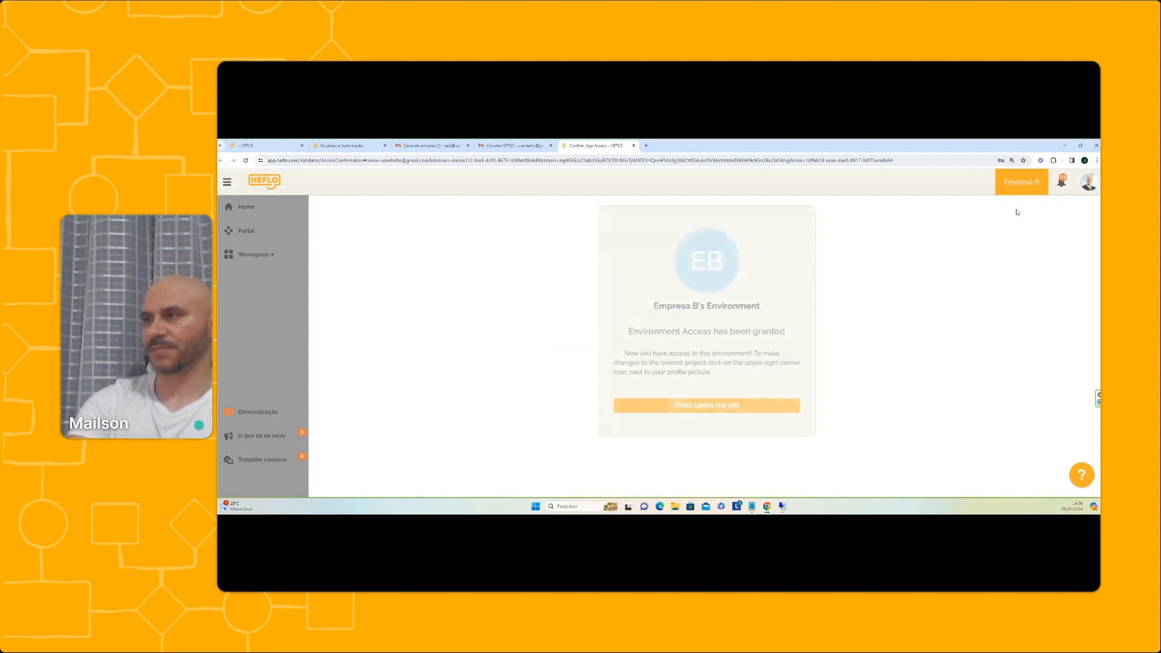
pyautogui.click(718, 409)
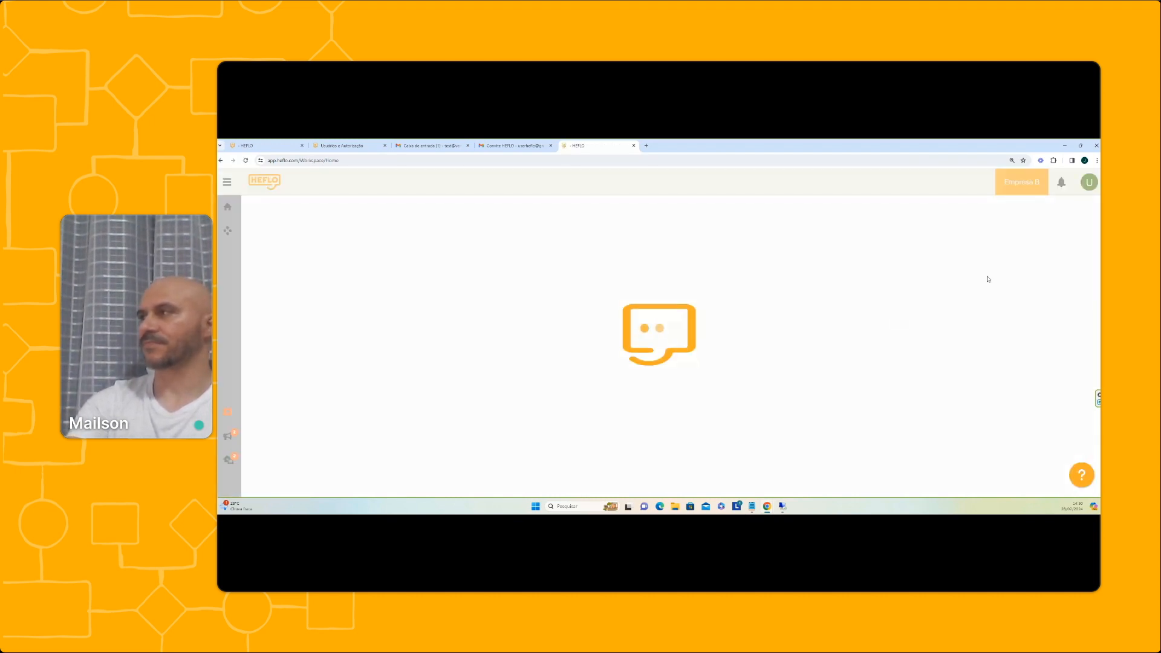
pyautogui.click(1090, 183)
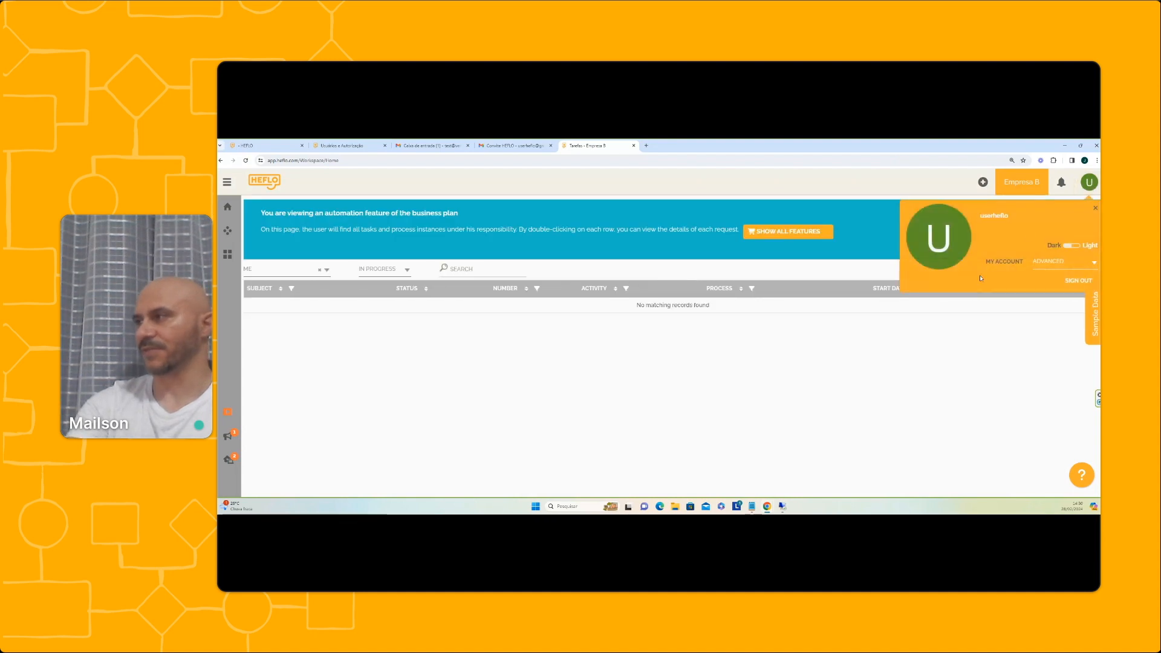
pyautogui.click(1002, 261)
pyautogui.click(572, 360)
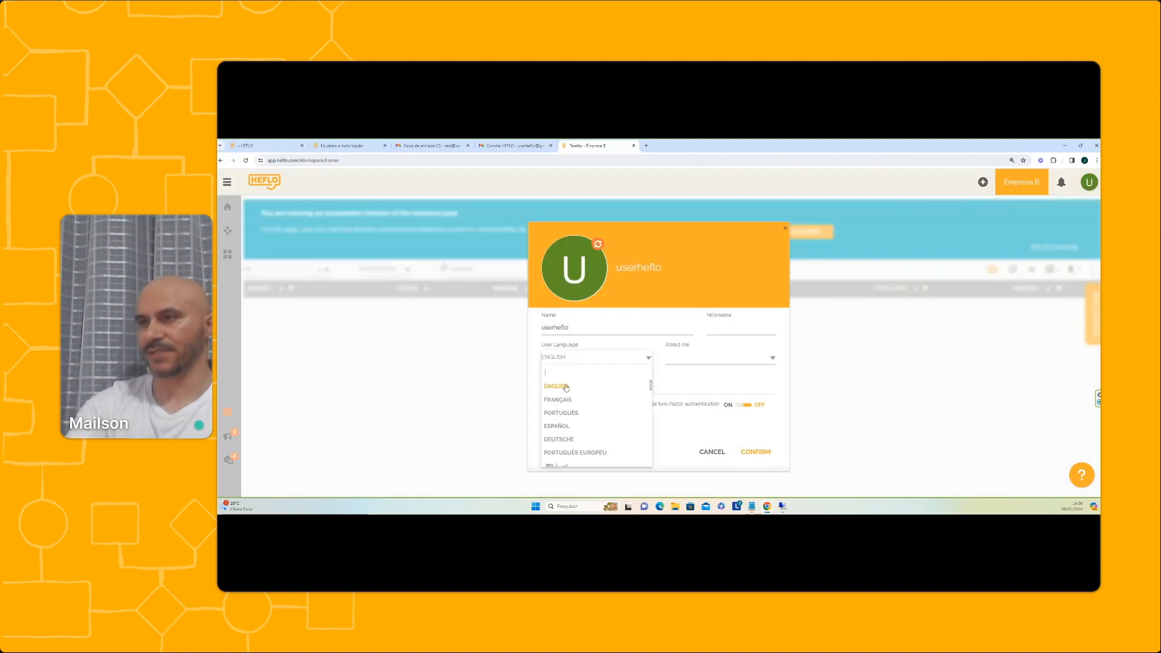
pyautogui.click(562, 410)
pyautogui.click(755, 451)
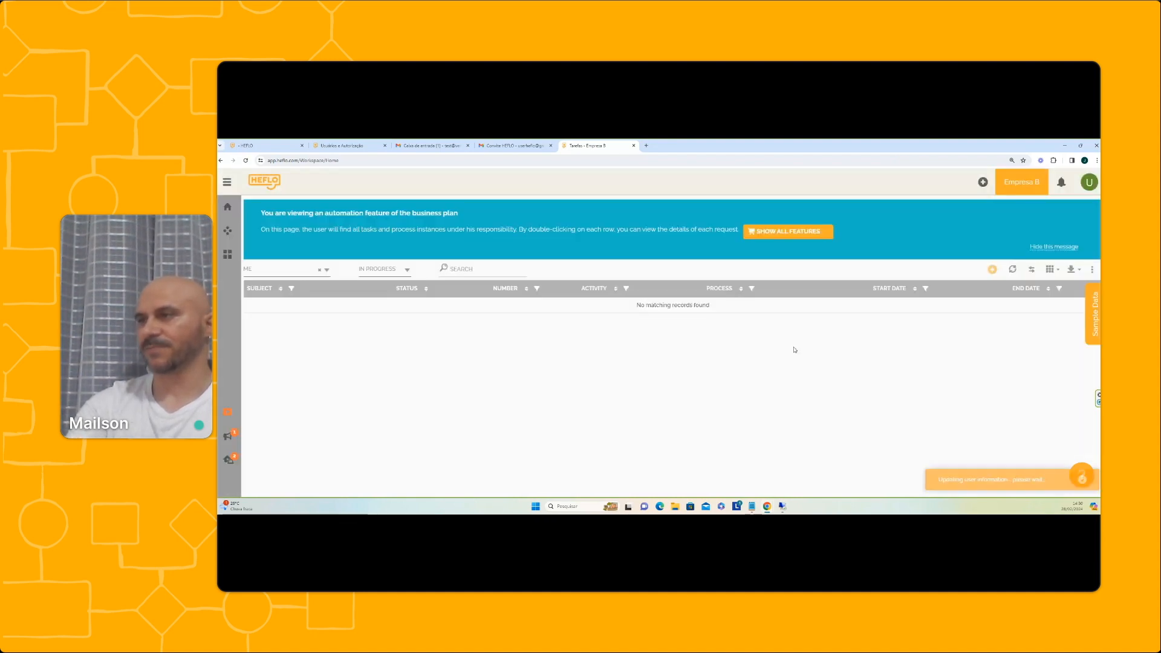
pyautogui.click(227, 181)
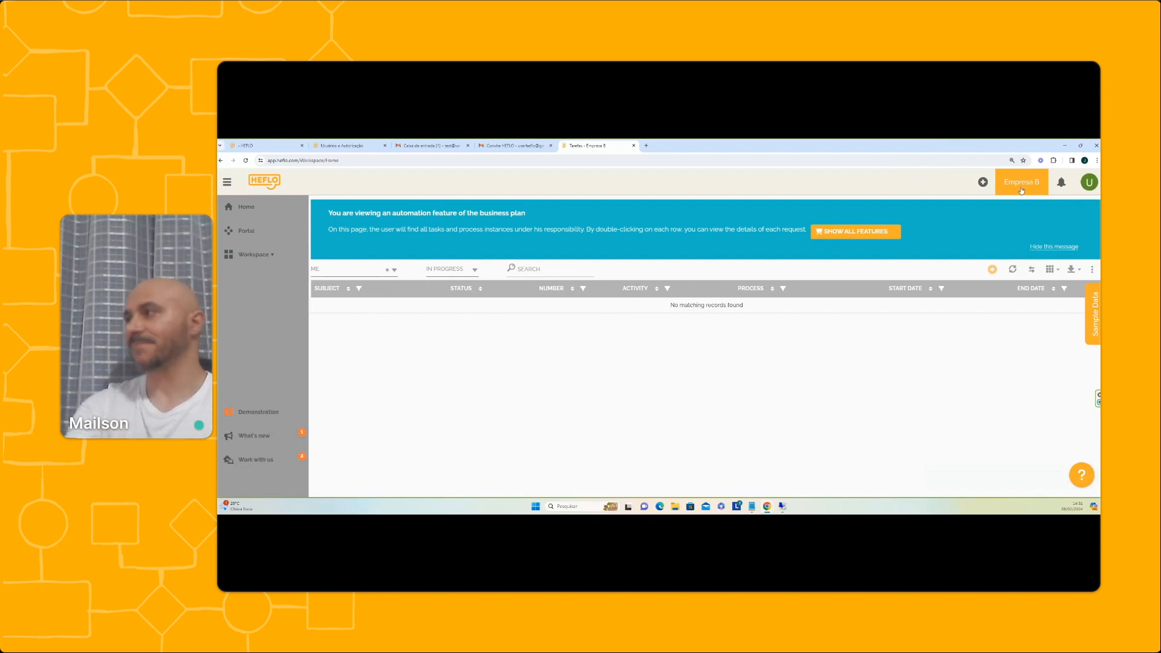
# Sign out of the invited account and log back in with the administrator's saved e-mail and password
pyautogui.click(1089, 182)
pyautogui.click(1075, 277)
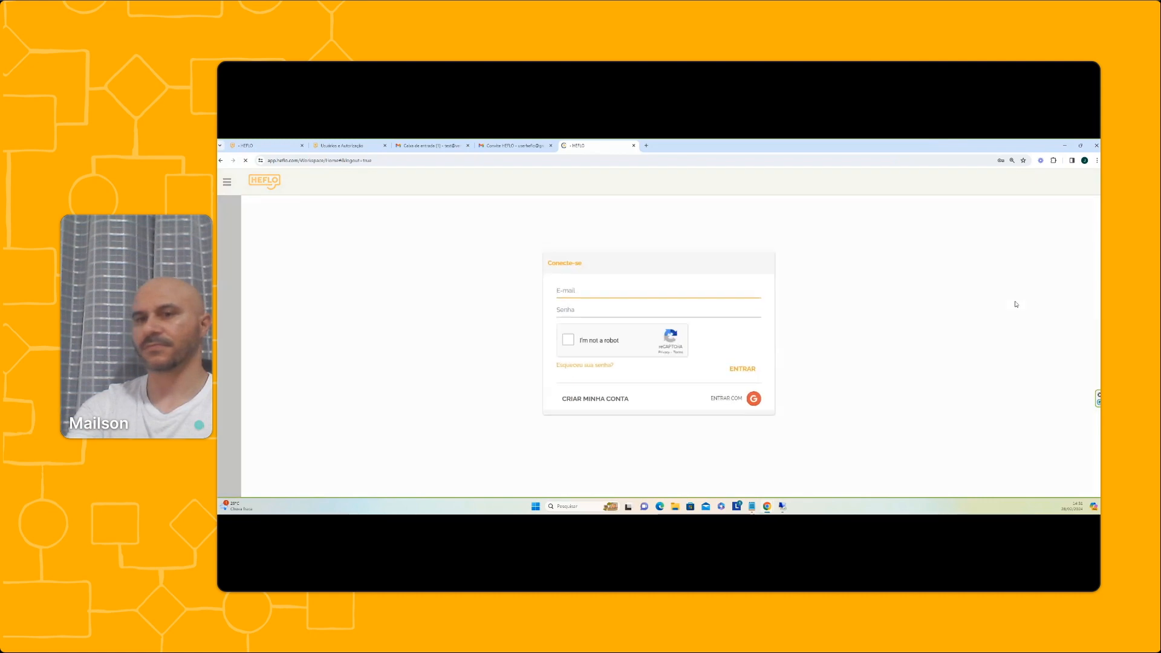
pyautogui.click(596, 290)
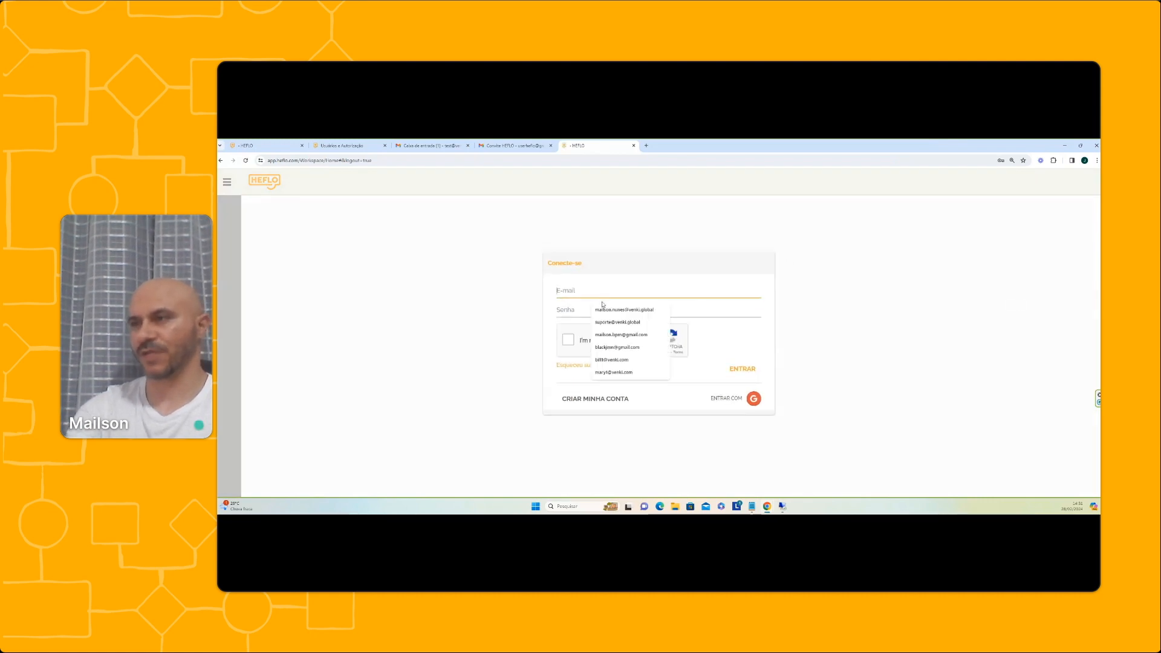
pyautogui.click(612, 360)
pyautogui.click(593, 312)
pyautogui.write('123')
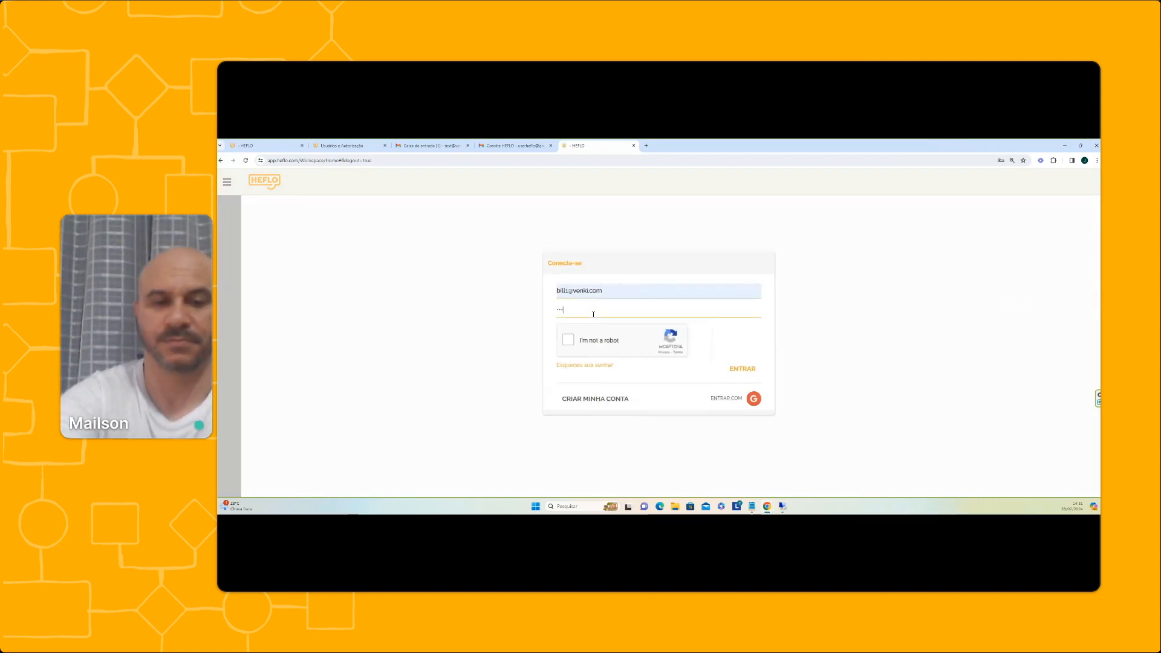
pyautogui.click(568, 340)
pyautogui.click(743, 370)
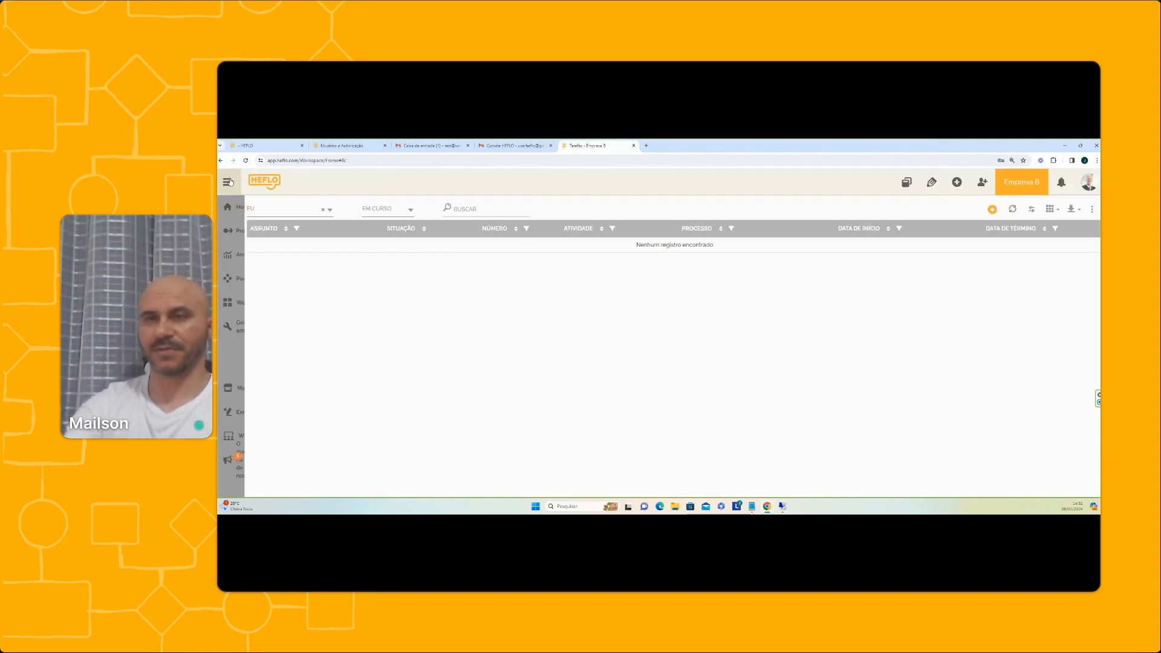
# Switch to the Empresa A environment and review its named-user license management without changes
pyautogui.click(281, 332)
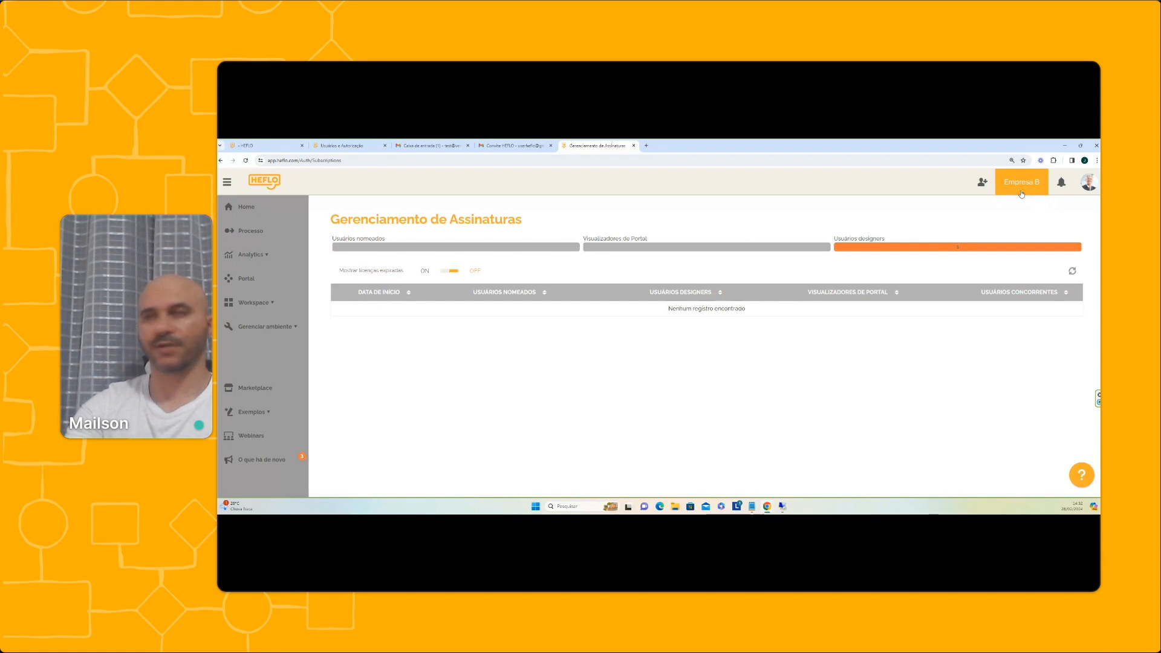
pyautogui.click(1022, 192)
pyautogui.click(964, 237)
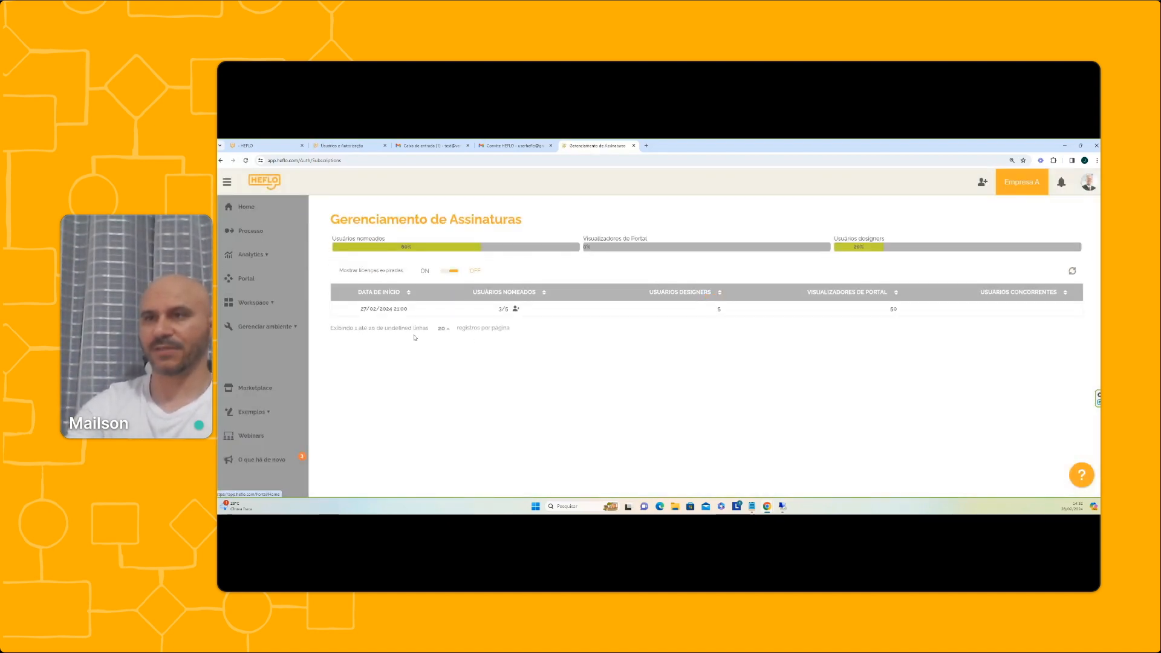
pyautogui.click(516, 309)
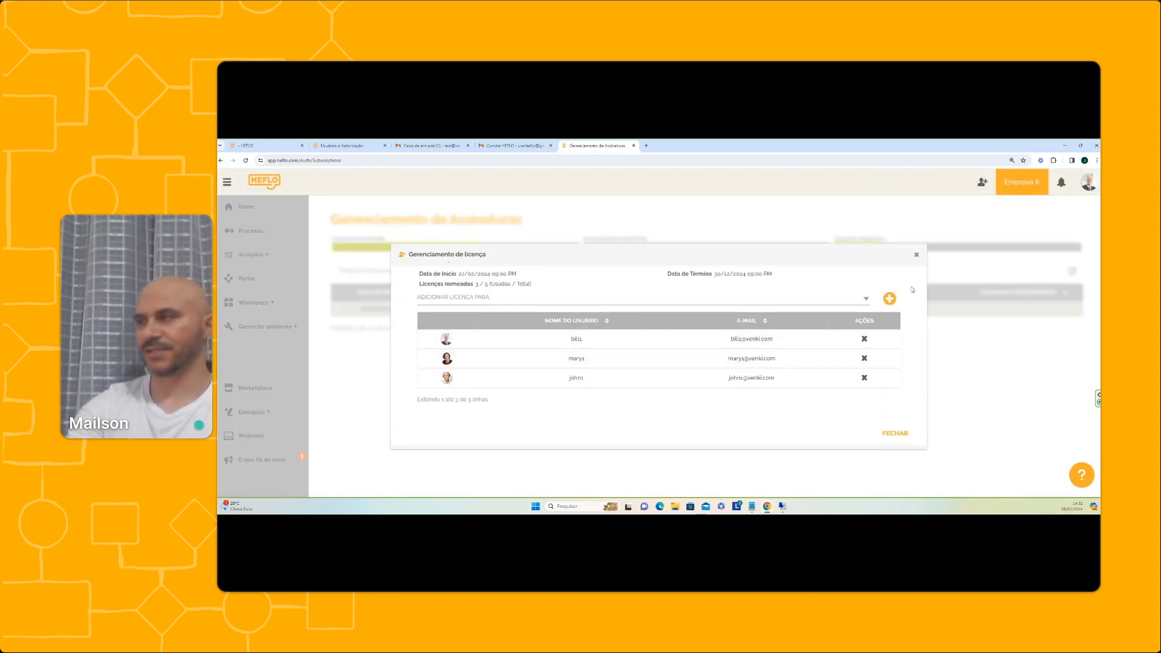
pyautogui.click(917, 256)
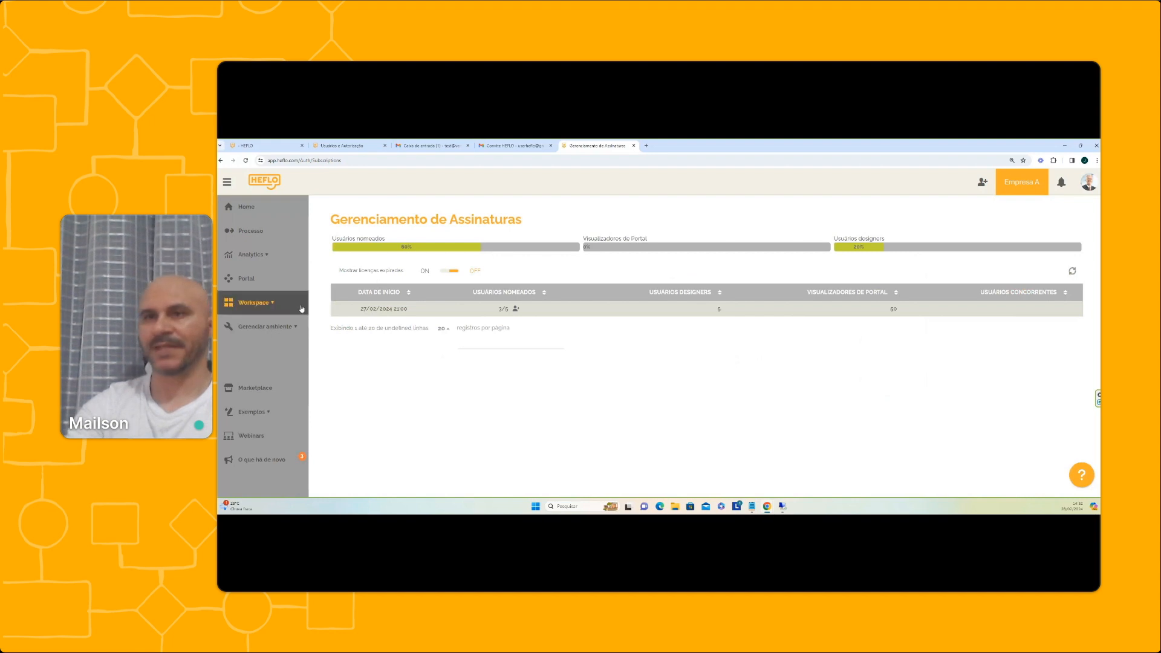
pyautogui.click(297, 327)
# Add the copied e-mail as an Empresa A user with Usuário profile and NOMEADO license from 27/02/2024
pyautogui.click(279, 375)
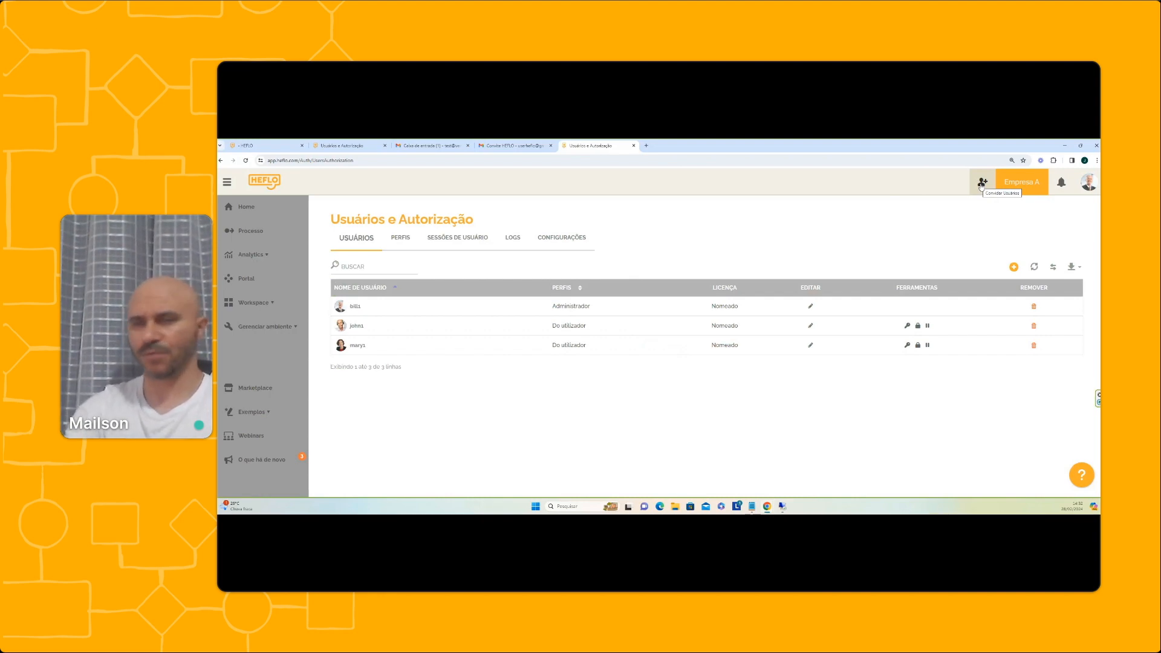
pyautogui.click(1013, 267)
pyautogui.click(617, 295)
pyautogui.hotkey('ctrl', 'v')
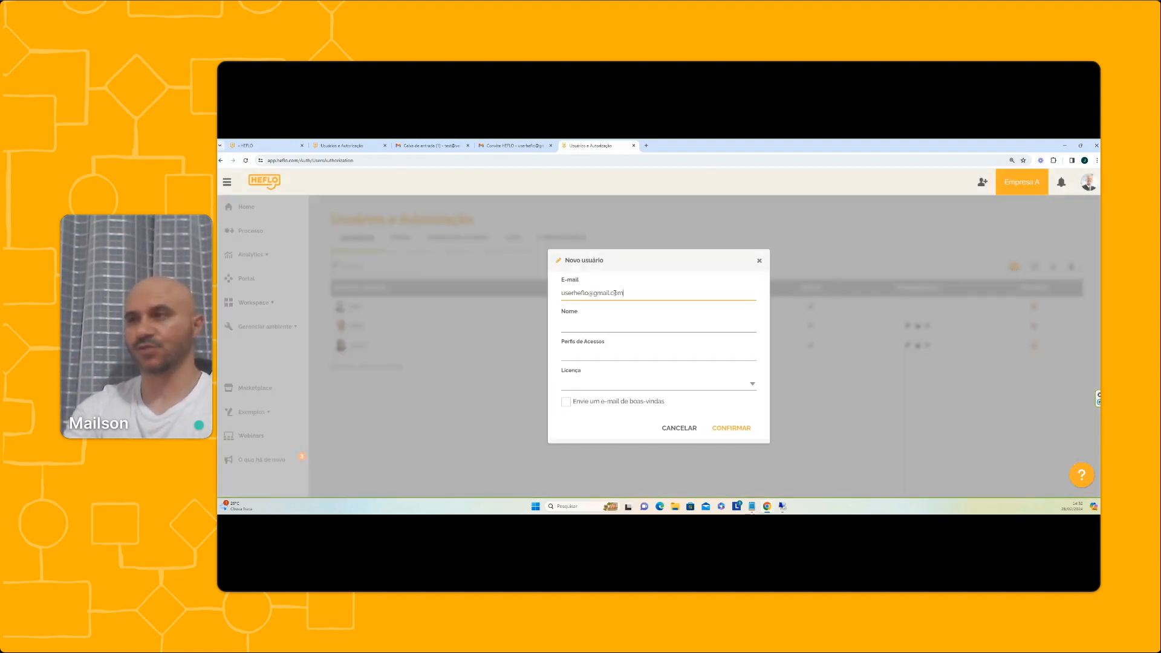
pyautogui.click(595, 358)
pyautogui.click(598, 394)
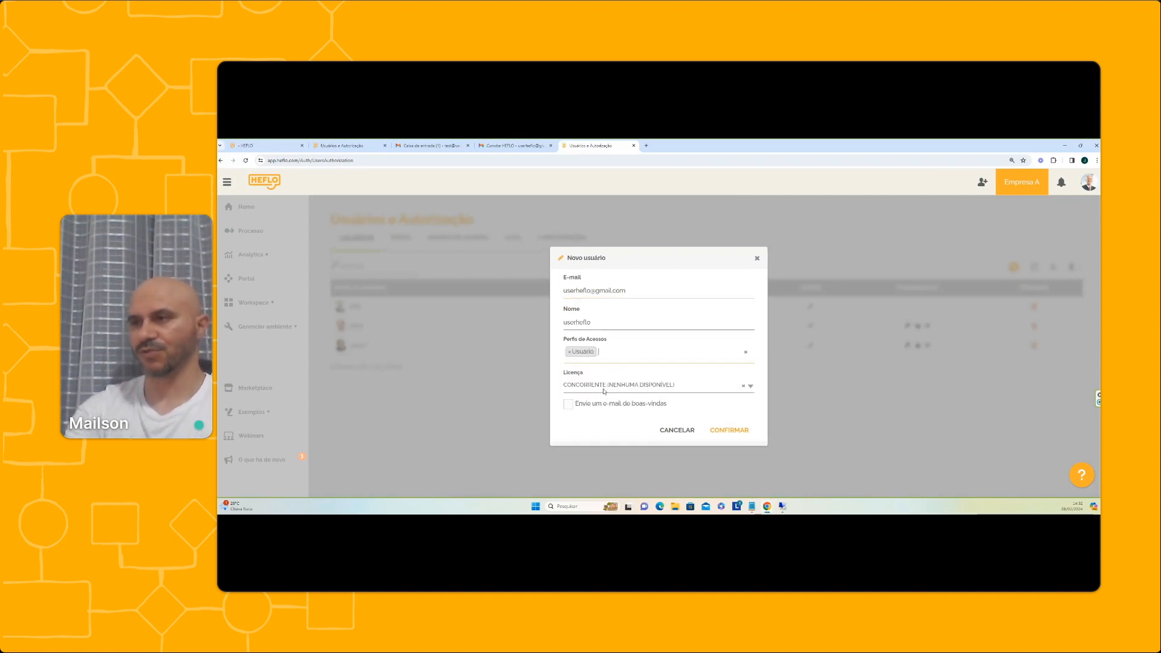
pyautogui.click(646, 390)
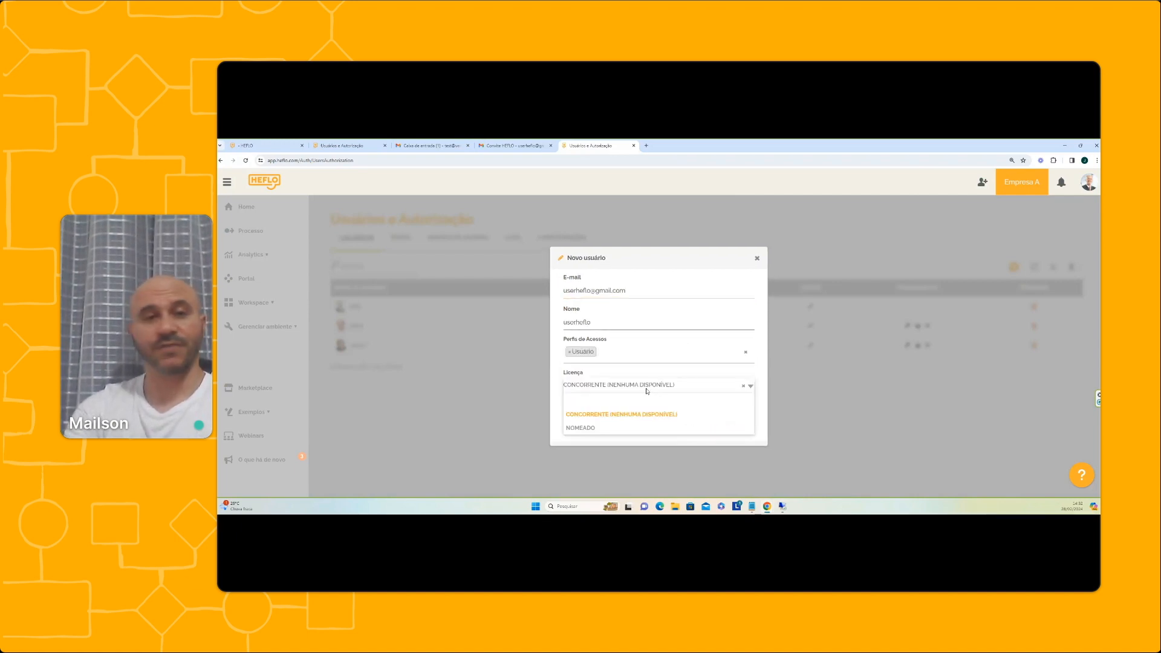
pyautogui.click(614, 427)
pyautogui.click(612, 407)
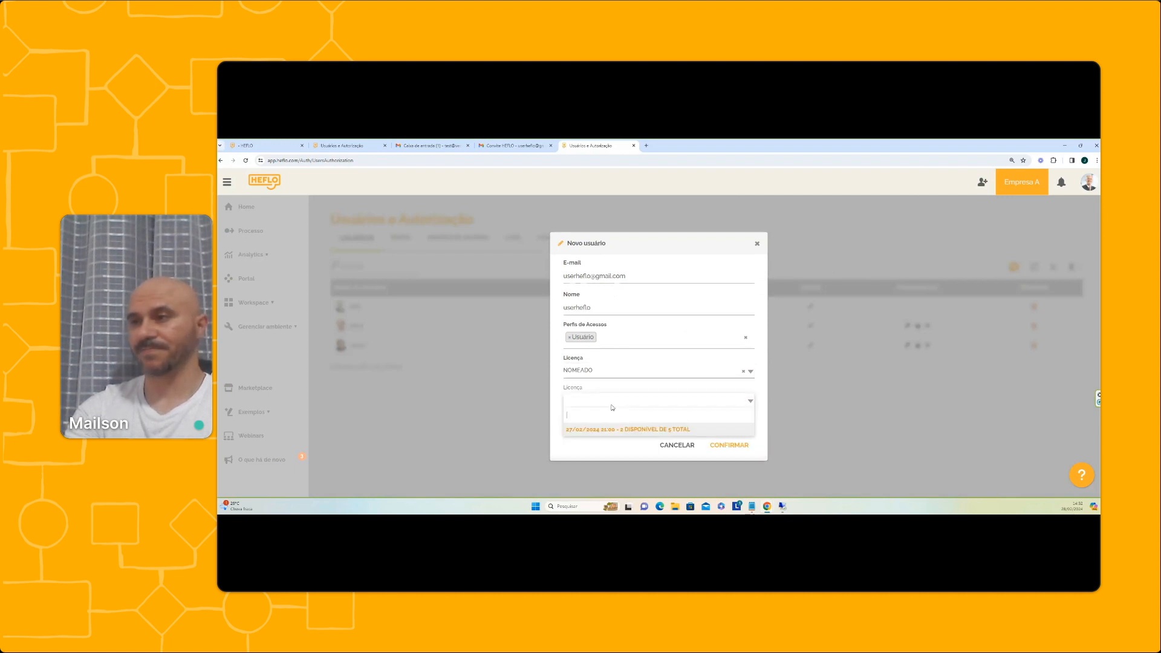
pyautogui.click(616, 430)
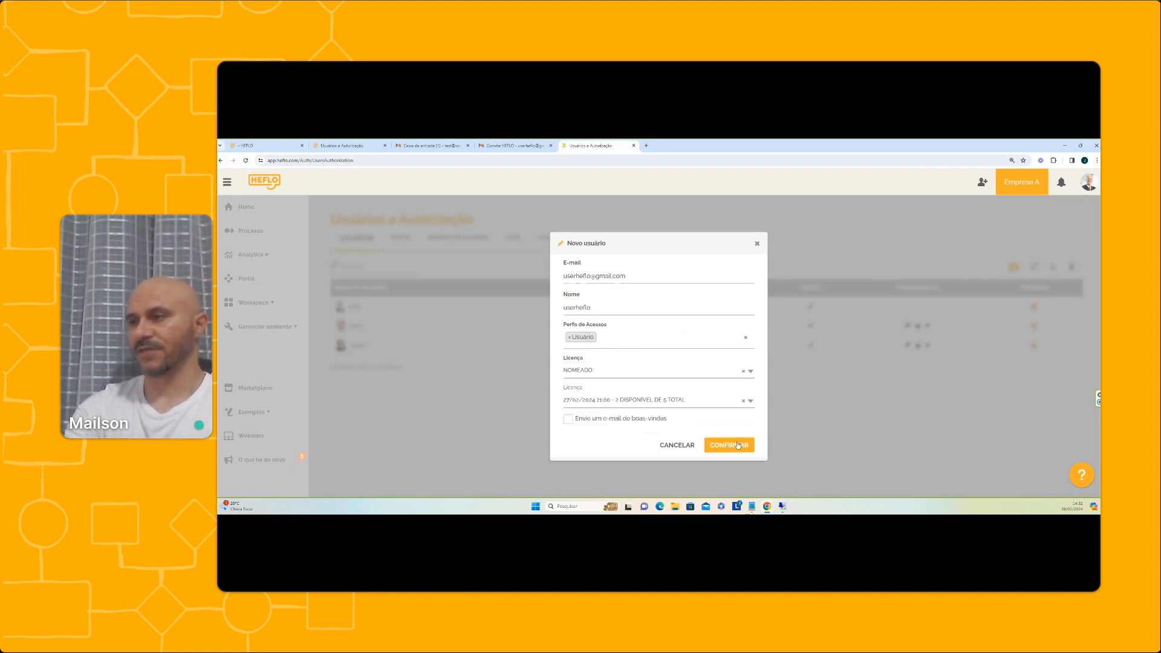
pyautogui.click(737, 445)
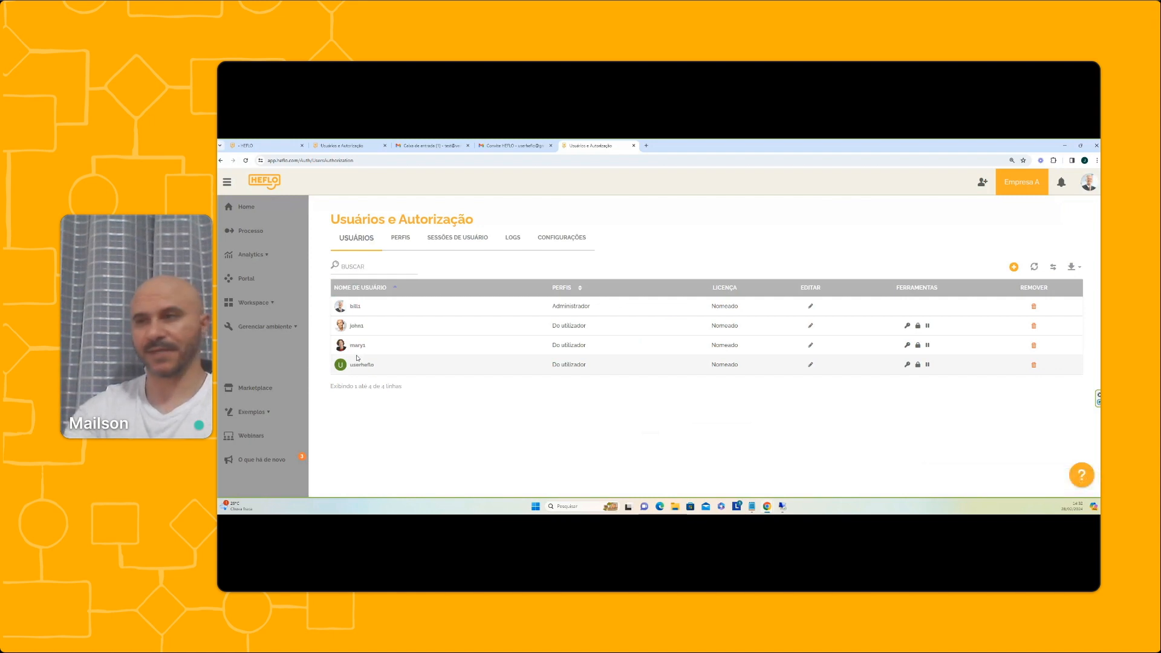
# Log out of the administrator account, sign in as the new user, and check its available environments
pyautogui.click(1088, 182)
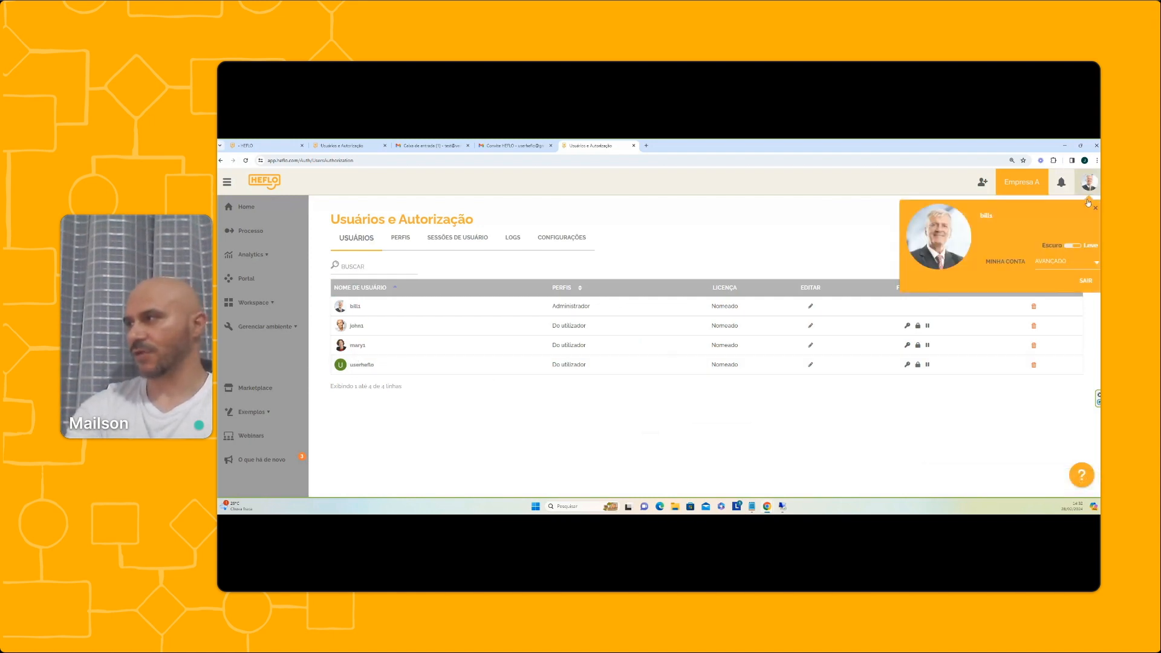
pyautogui.click(1086, 279)
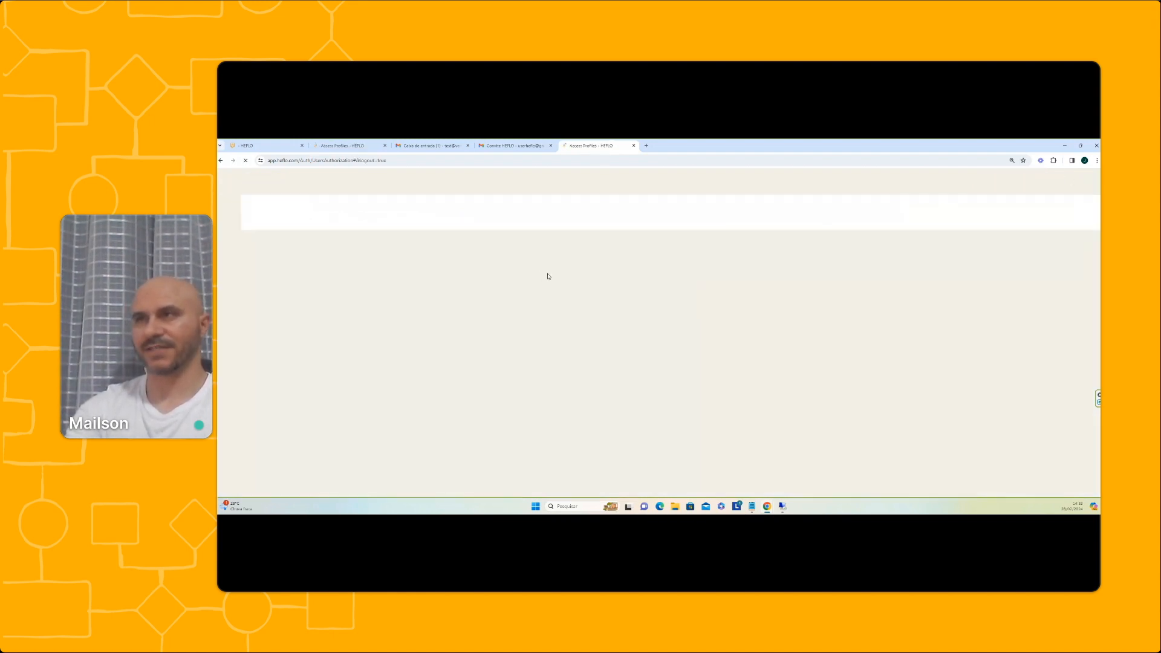
pyautogui.click(613, 310)
pyautogui.click(604, 292)
pyautogui.click(586, 309)
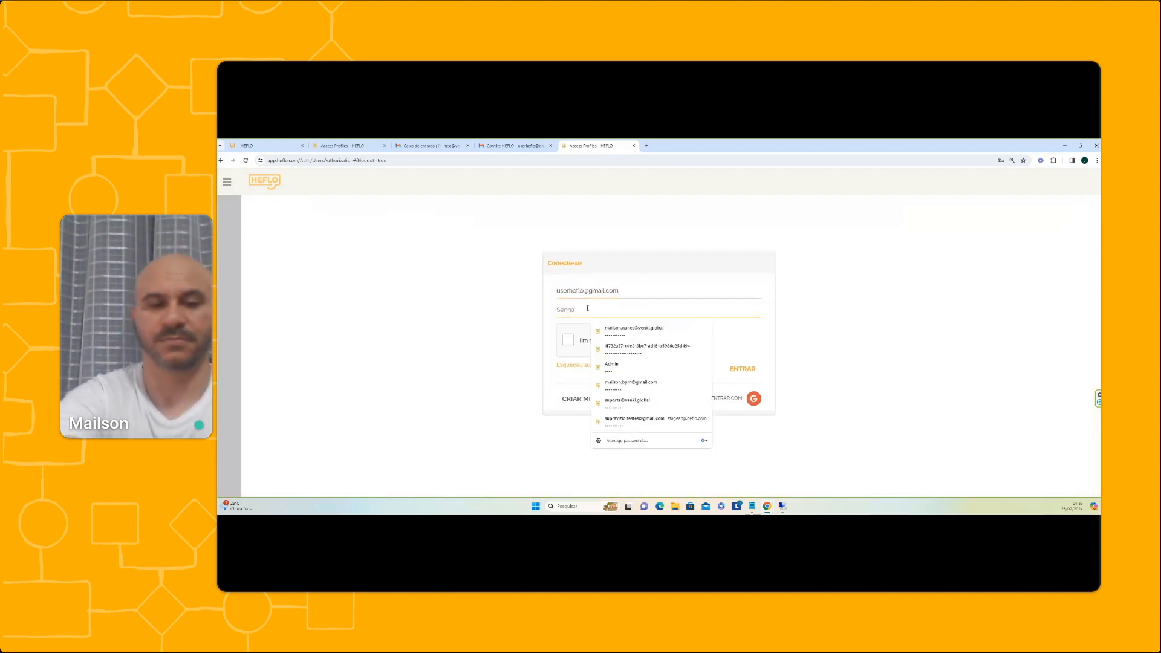
pyautogui.write('••••••••')
pyautogui.click(568, 340)
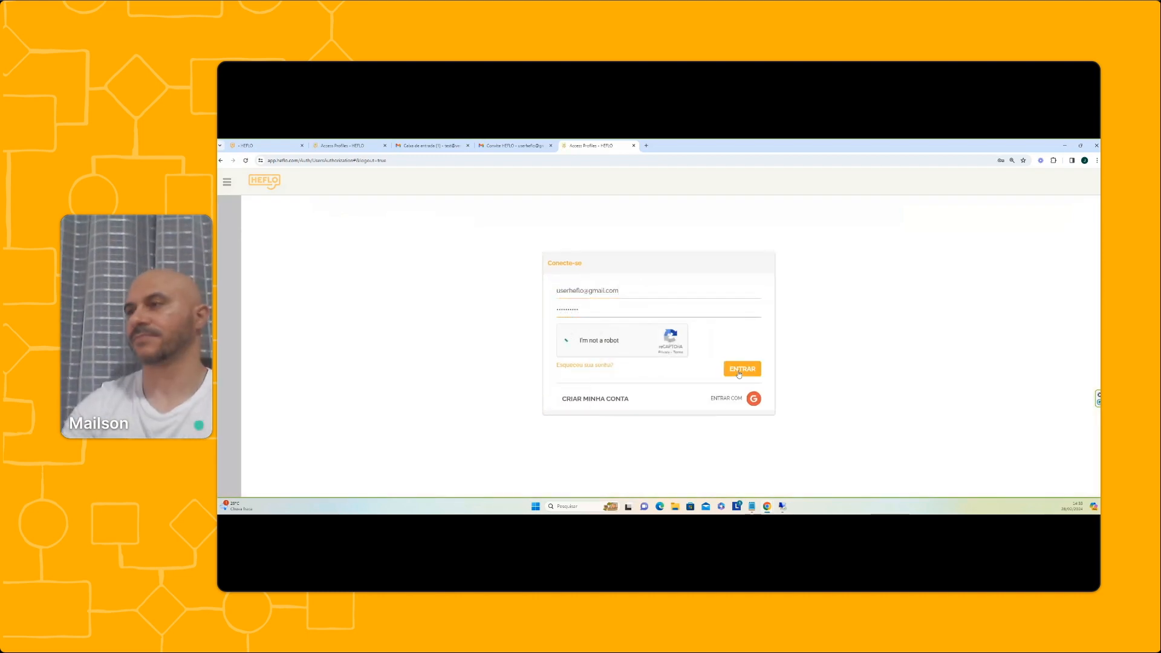
pyautogui.click(736, 364)
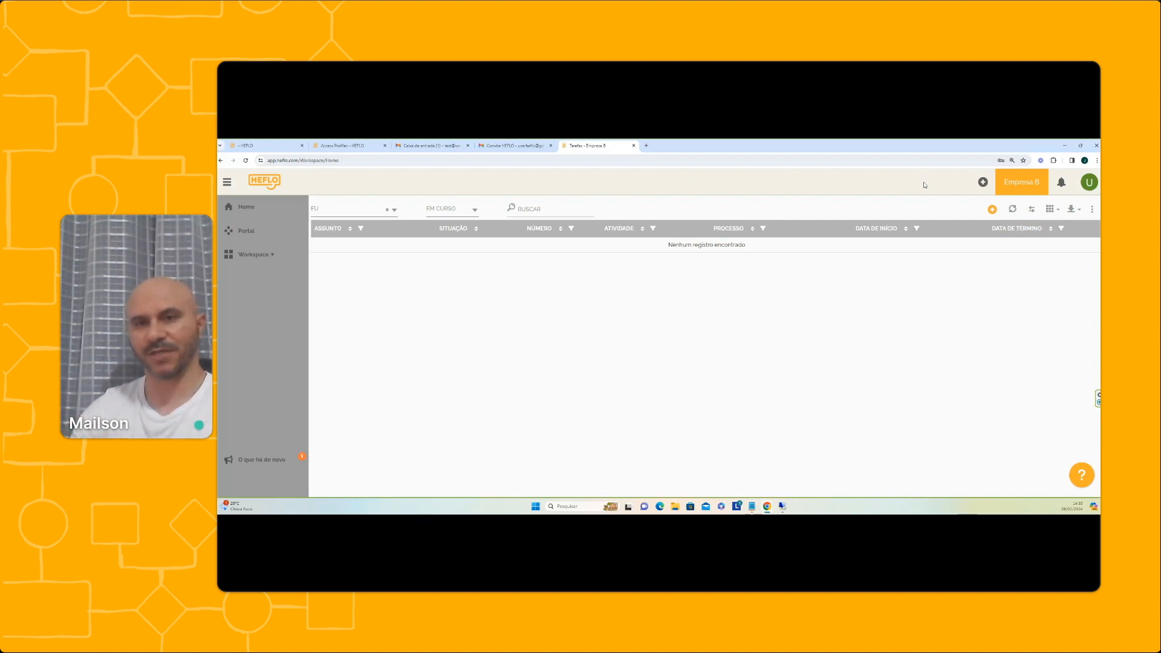
pyautogui.click(1017, 185)
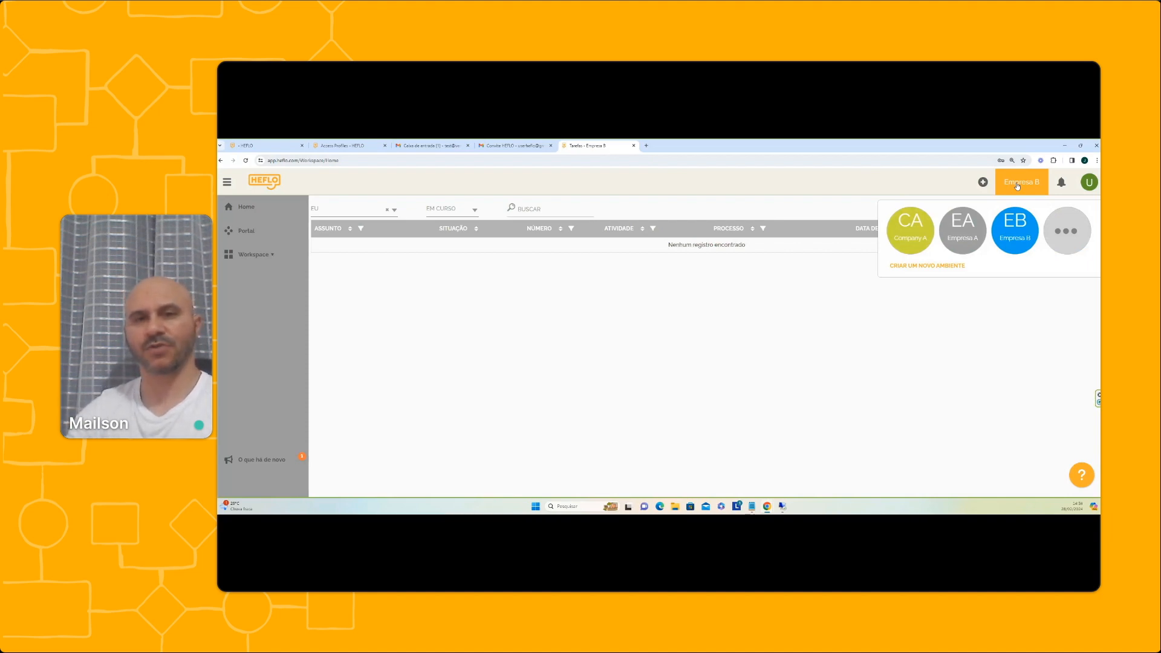
# Close the list of environments the new user can reach on the Empresa B task list
pyautogui.click(801, 299)
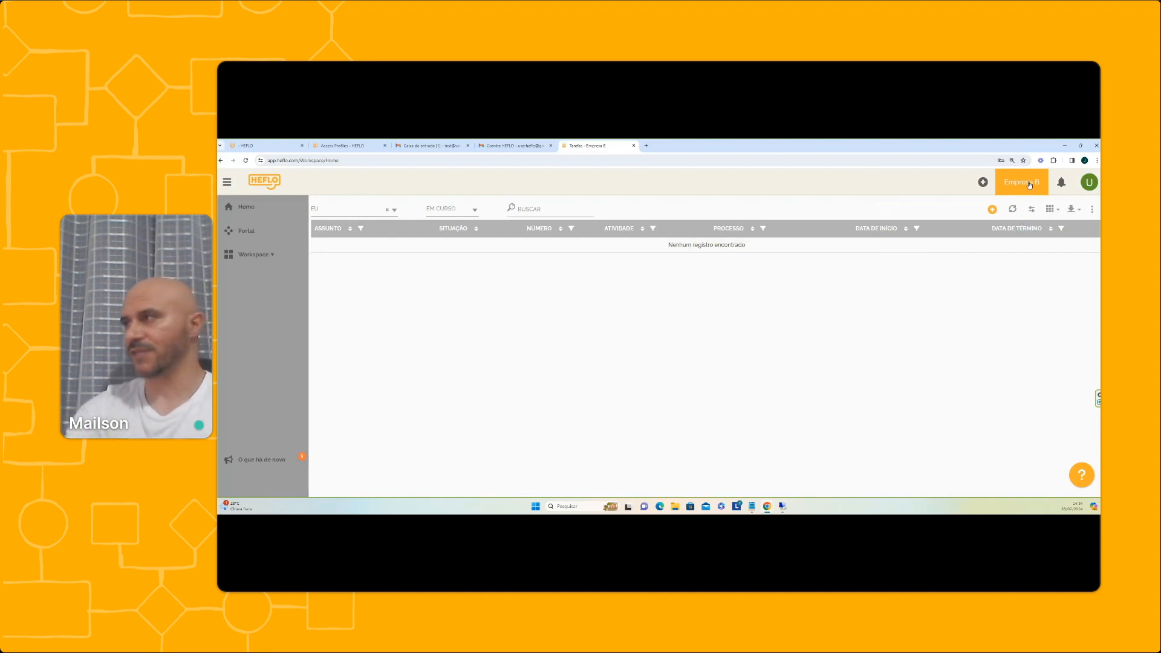
# Log out of the new user and sign in as administrator with the saved e-mail, password and reCAPTCHA
pyautogui.click(1087, 183)
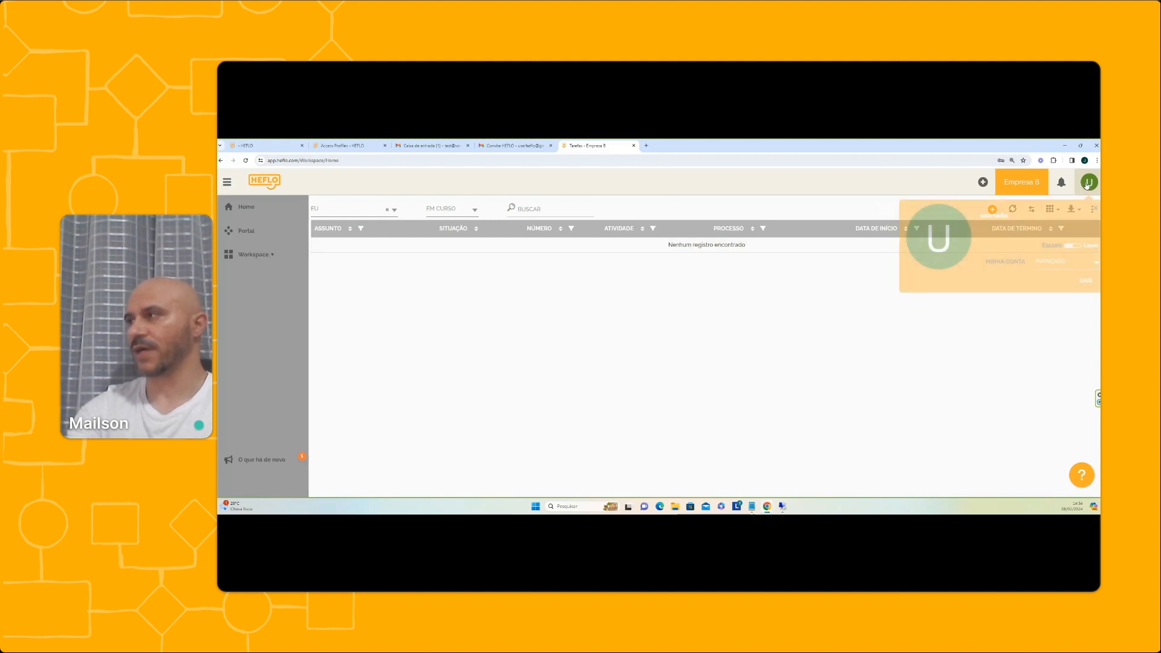
pyautogui.click(1086, 280)
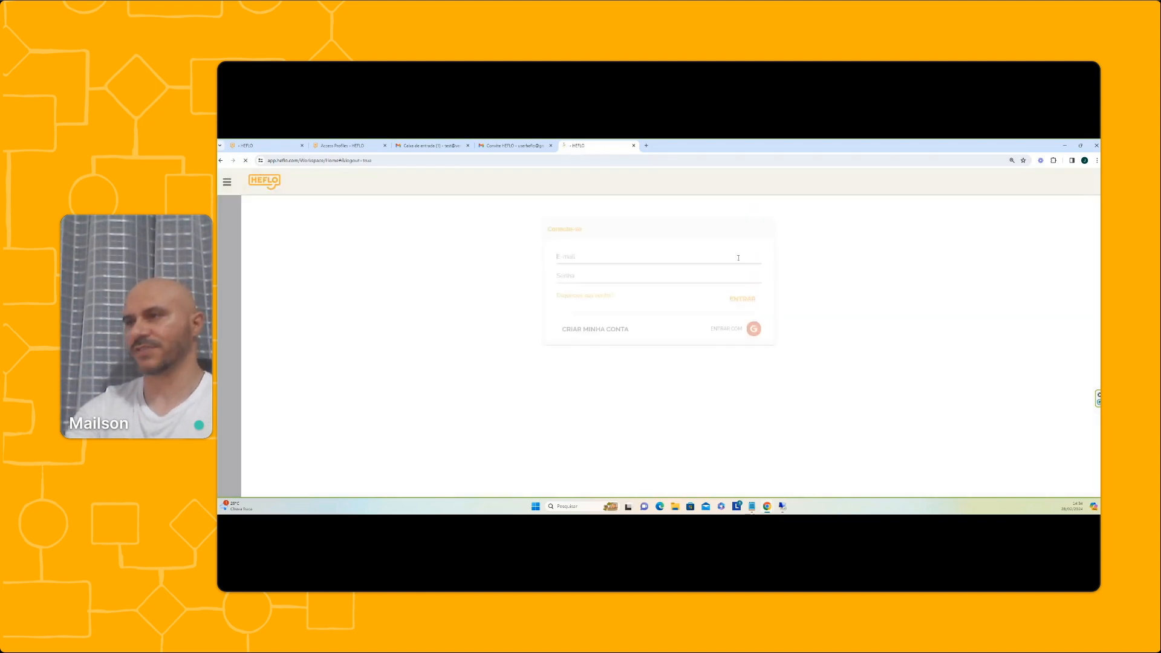
pyautogui.click(602, 292)
pyautogui.write('bi')
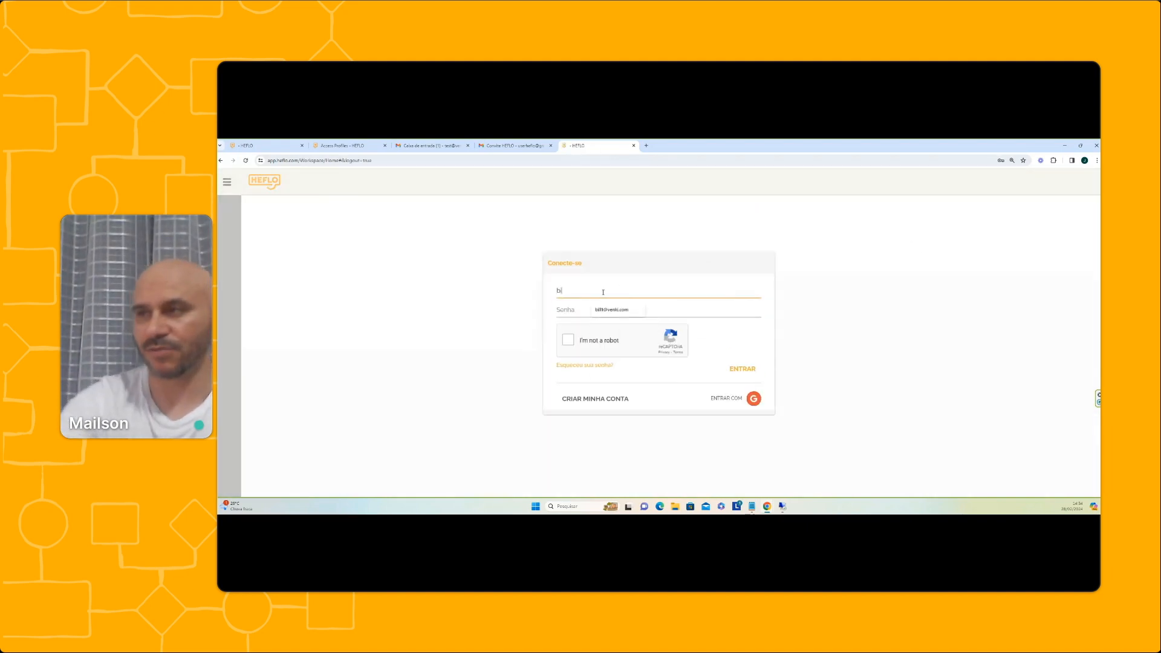
pyautogui.click(611, 310)
pyautogui.click(585, 311)
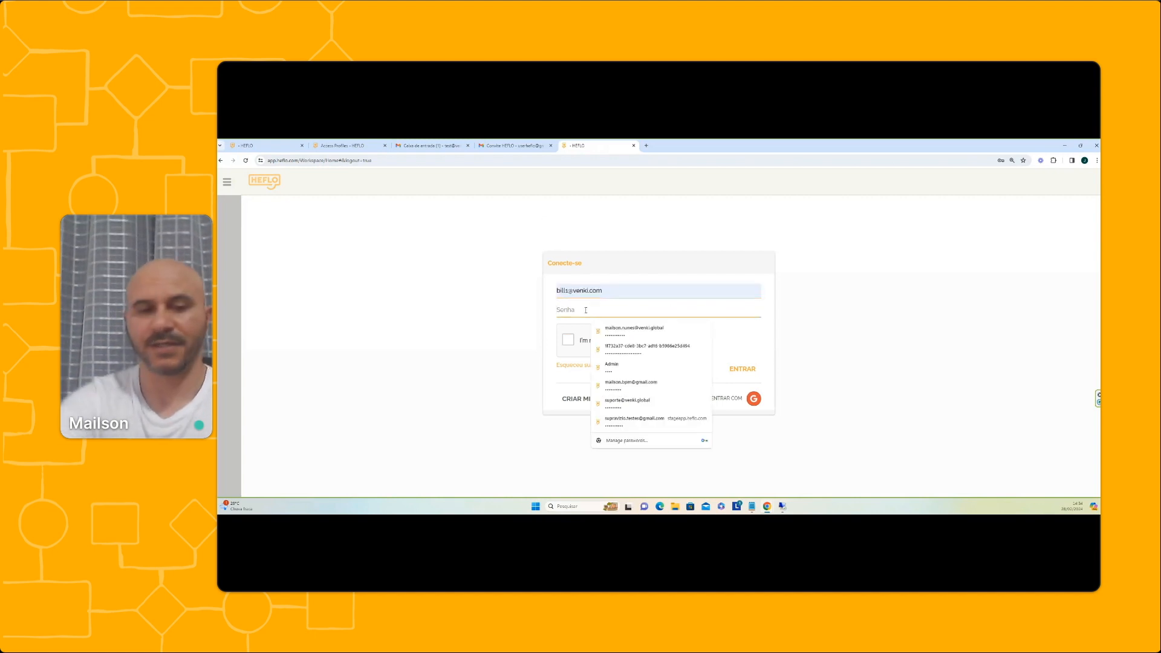
pyautogui.write('••••••••••')
pyautogui.click(566, 343)
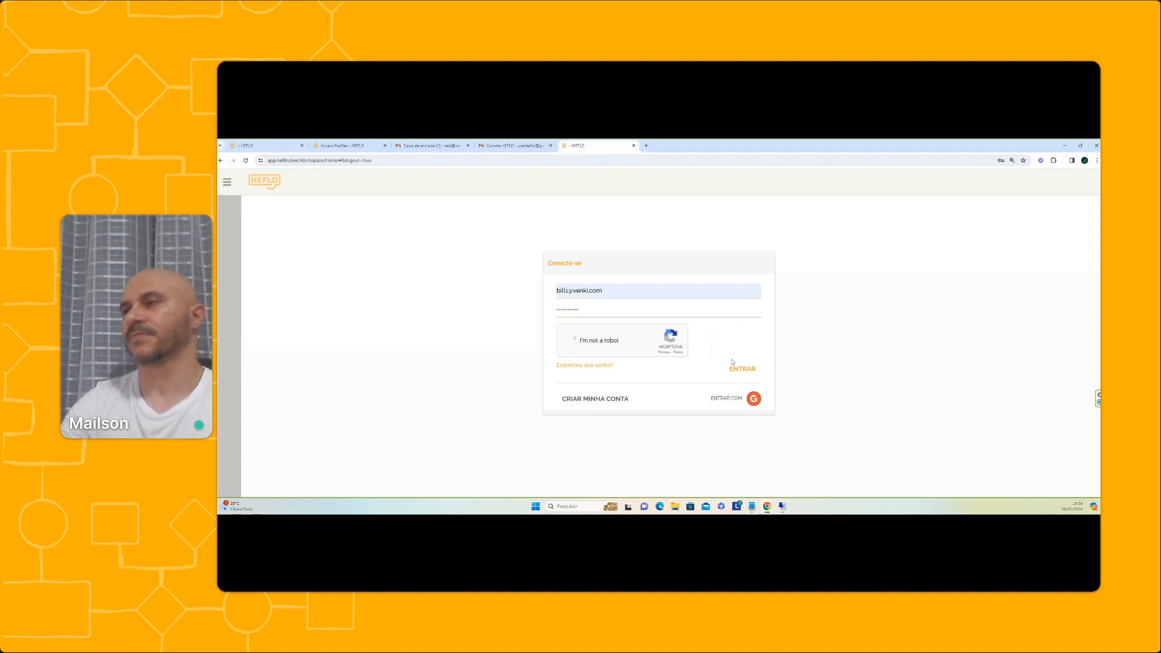
pyautogui.click(742, 368)
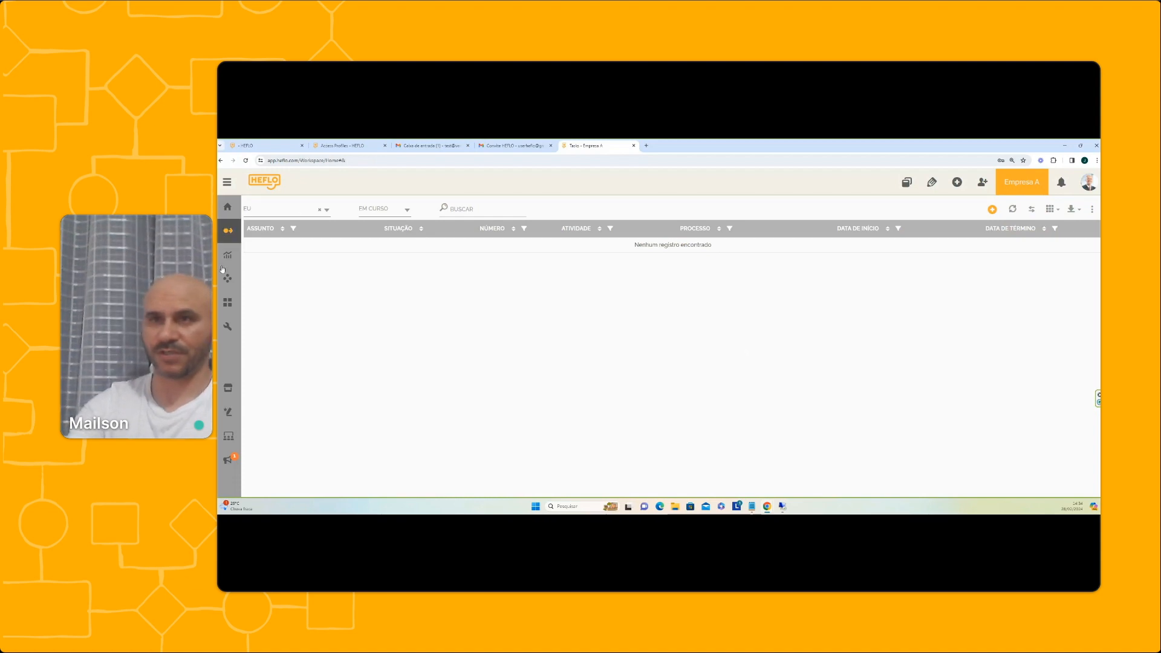
# Set the Empresa A environment theme to BLUE, then go to its Portal home page
pyautogui.click(1037, 193)
pyautogui.click(1022, 321)
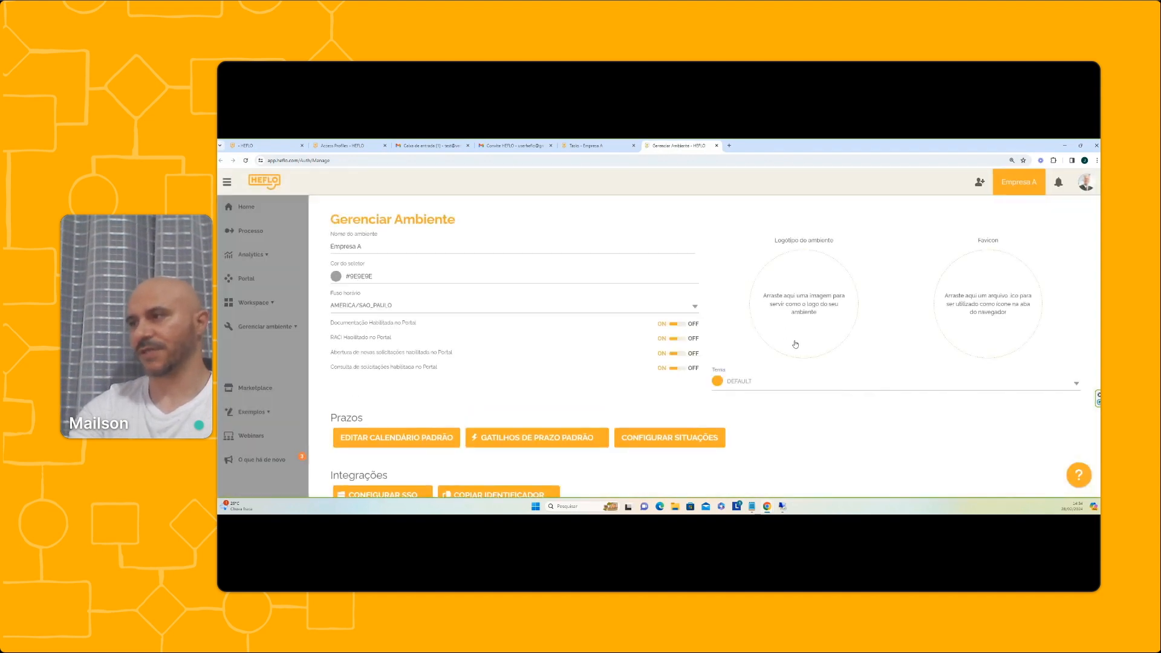
pyautogui.click(786, 382)
pyautogui.click(759, 416)
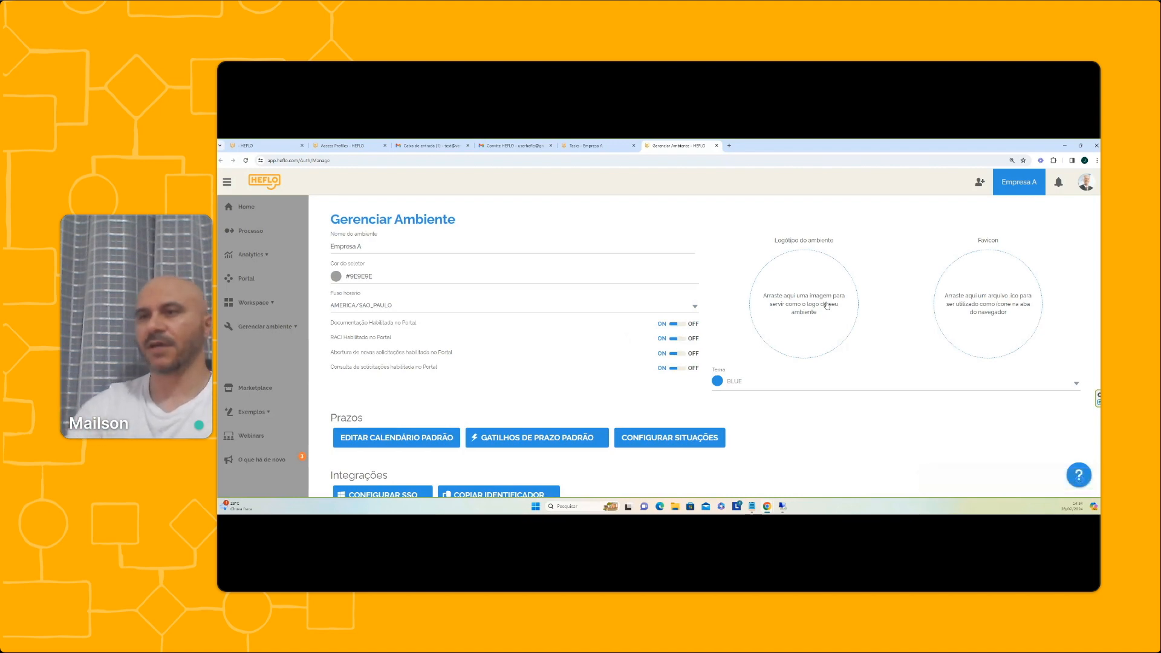
pyautogui.scroll(-3, 811, 341)
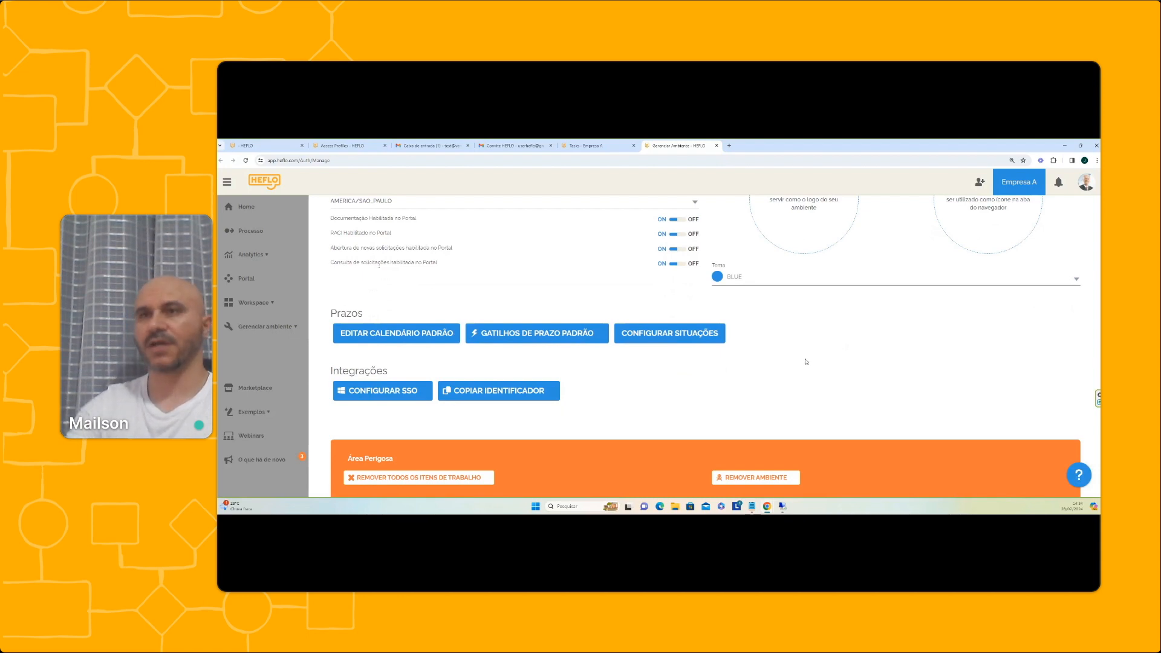
pyautogui.click(257, 283)
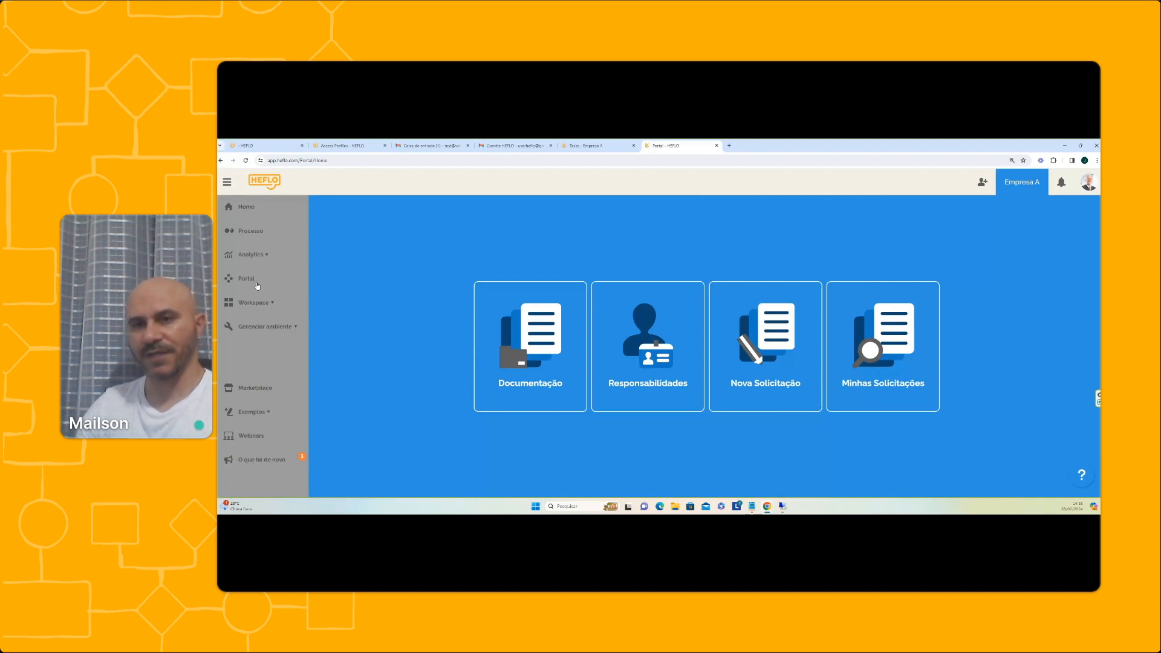
# Review the HEFLO invitation e-mail in Gmail, then return to Empresa A's tasks and open Processo
pyautogui.click(517, 146)
pyautogui.click(429, 146)
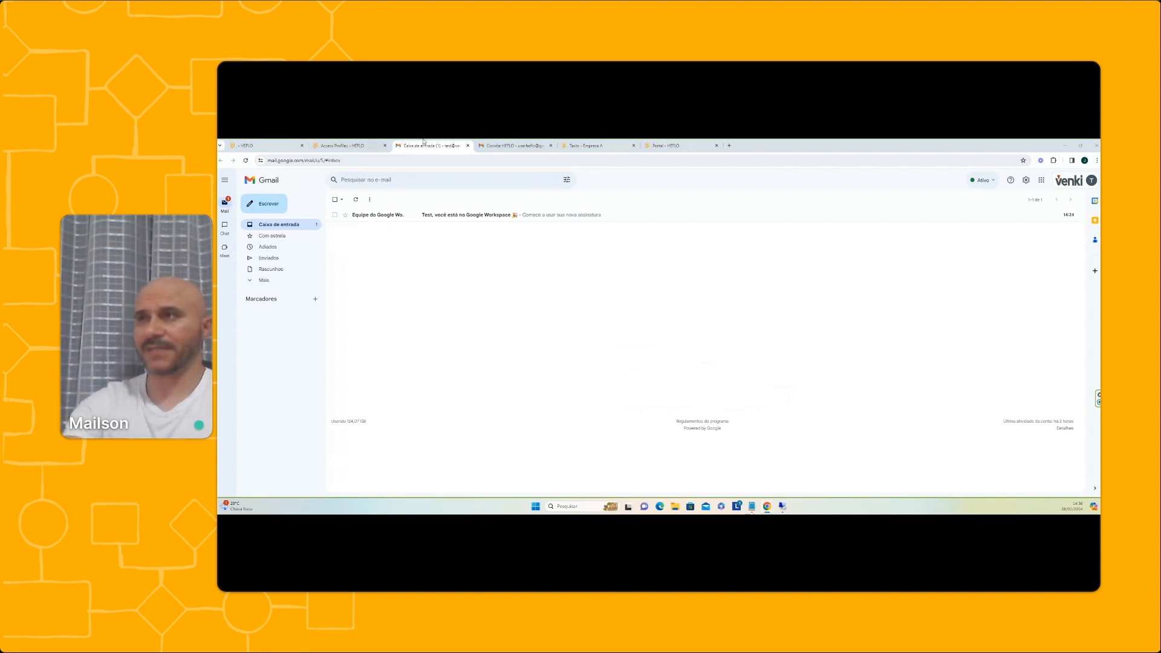
pyautogui.click(515, 146)
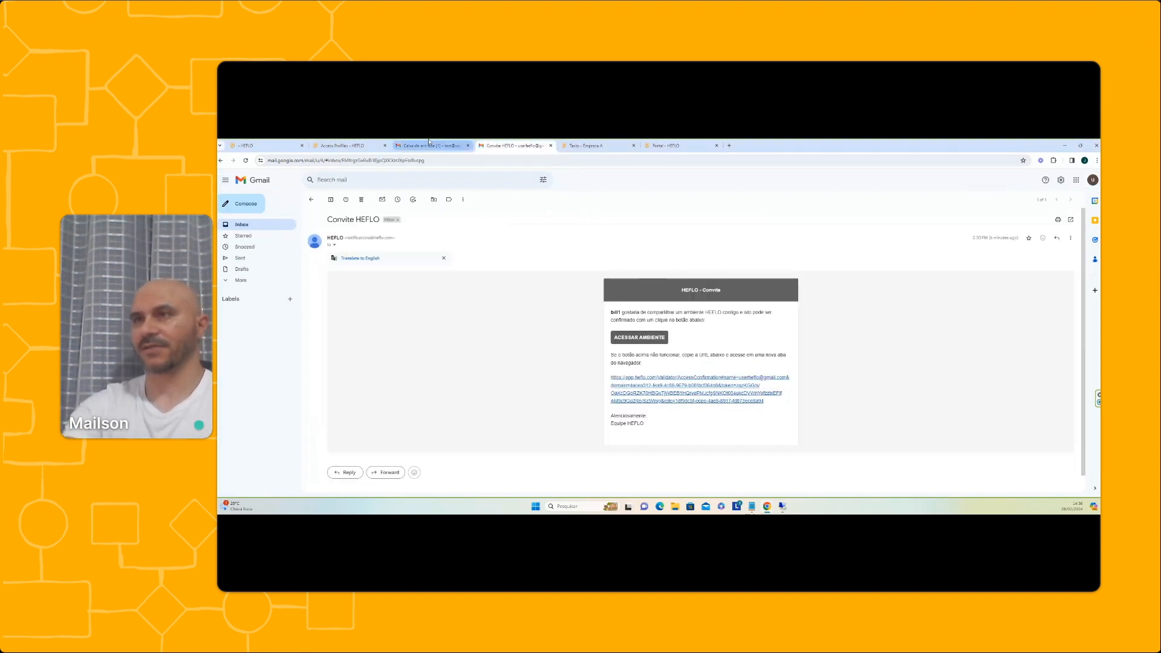
pyautogui.click(428, 146)
pyautogui.click(343, 146)
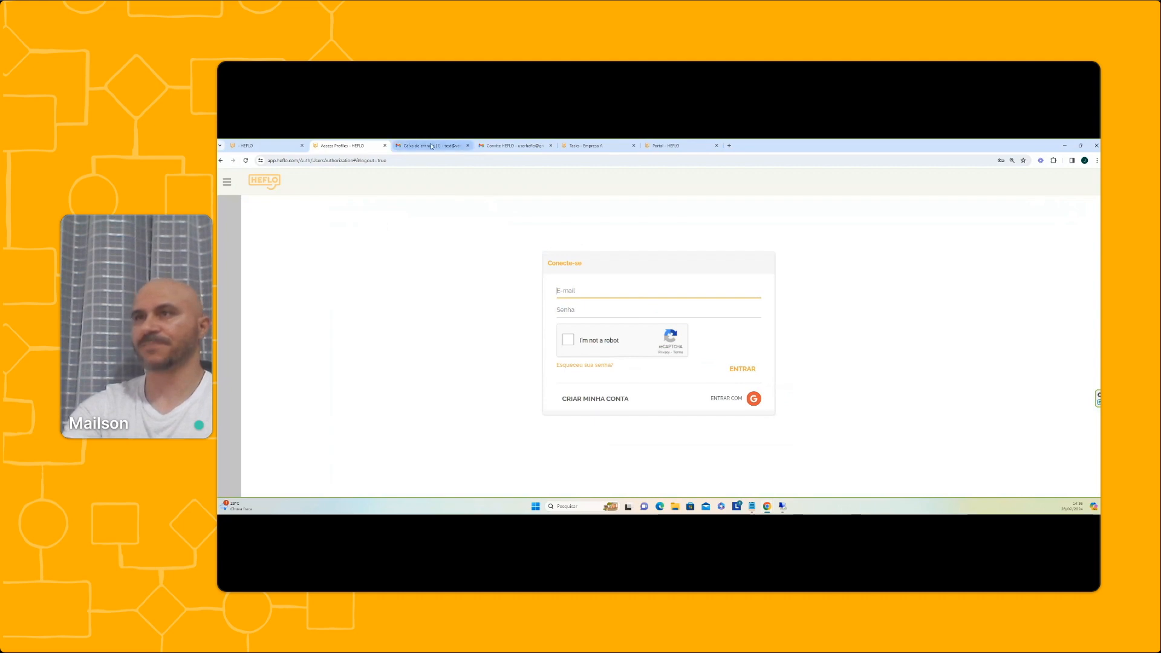
pyautogui.click(584, 146)
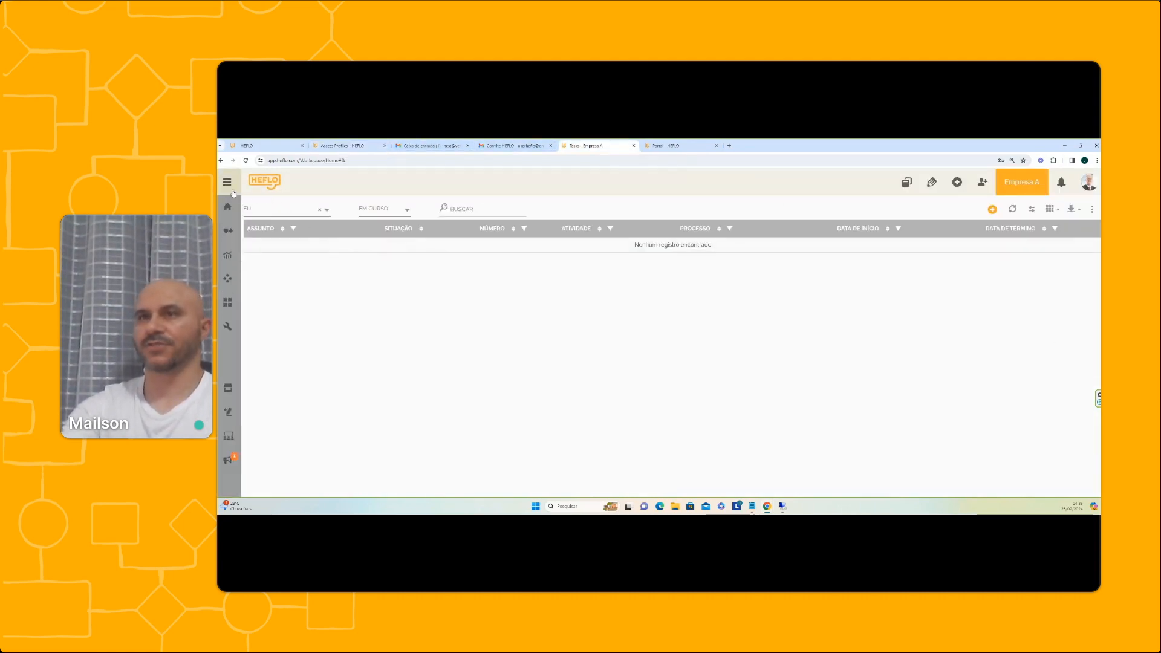
pyautogui.click(272, 237)
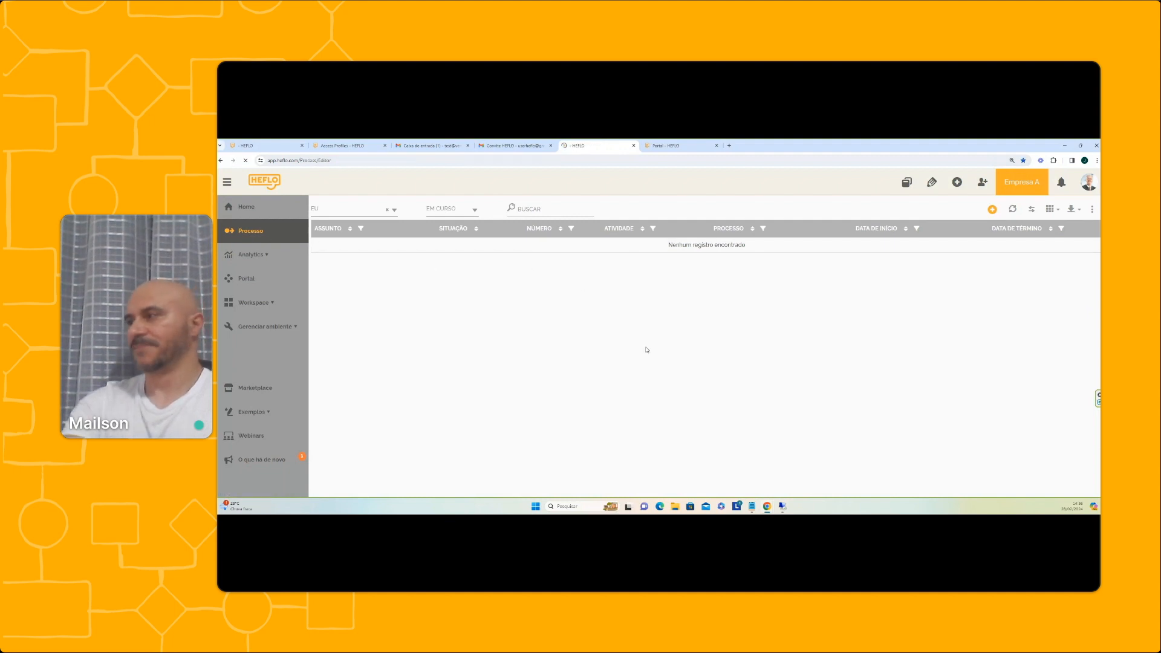